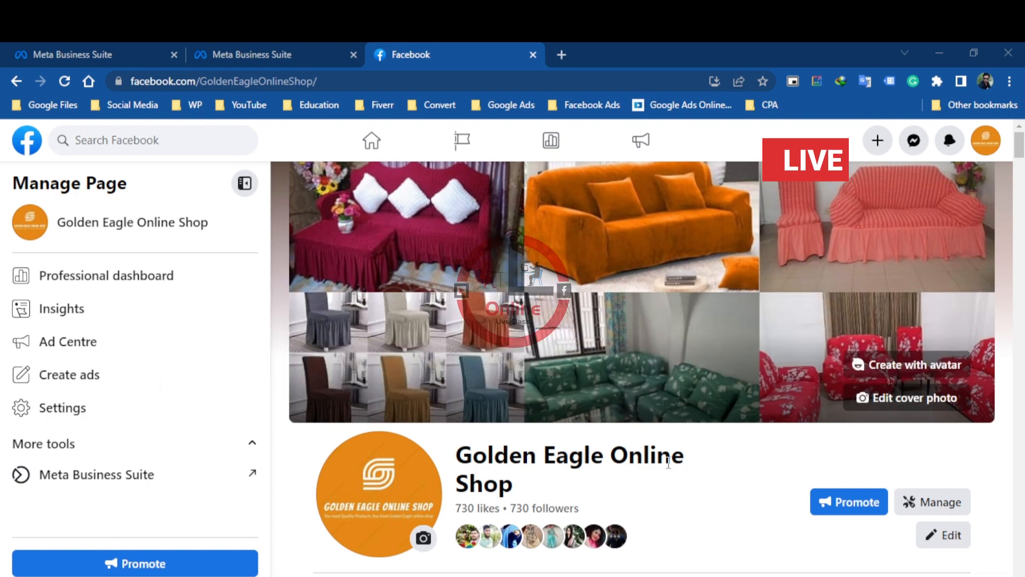
Look through the Golden Eagle Online Shop page, from its intro and featured section down to the 8 June sofa cover post
scroll(668, 462, down, 5)
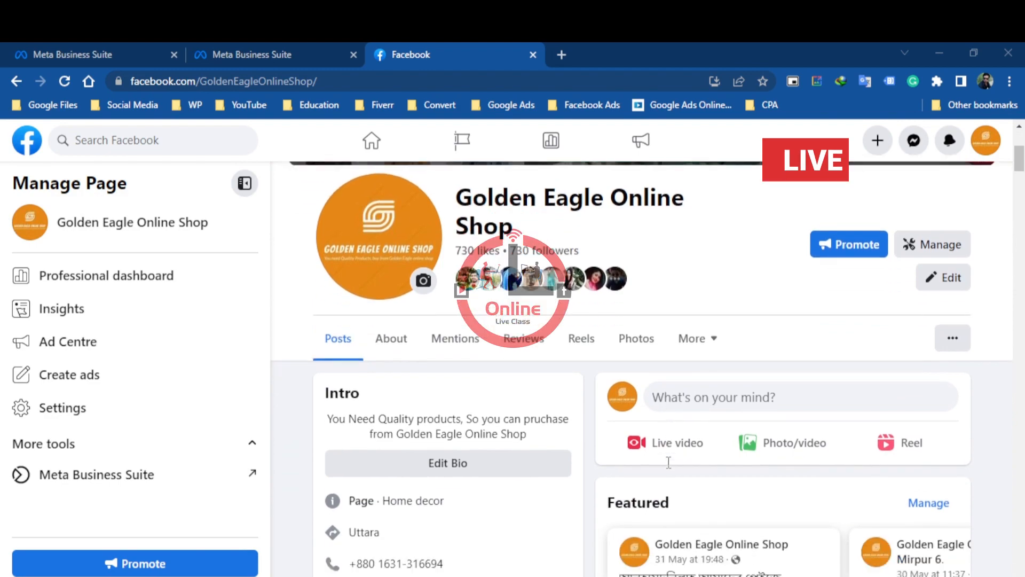
scroll(668, 463, down, 4)
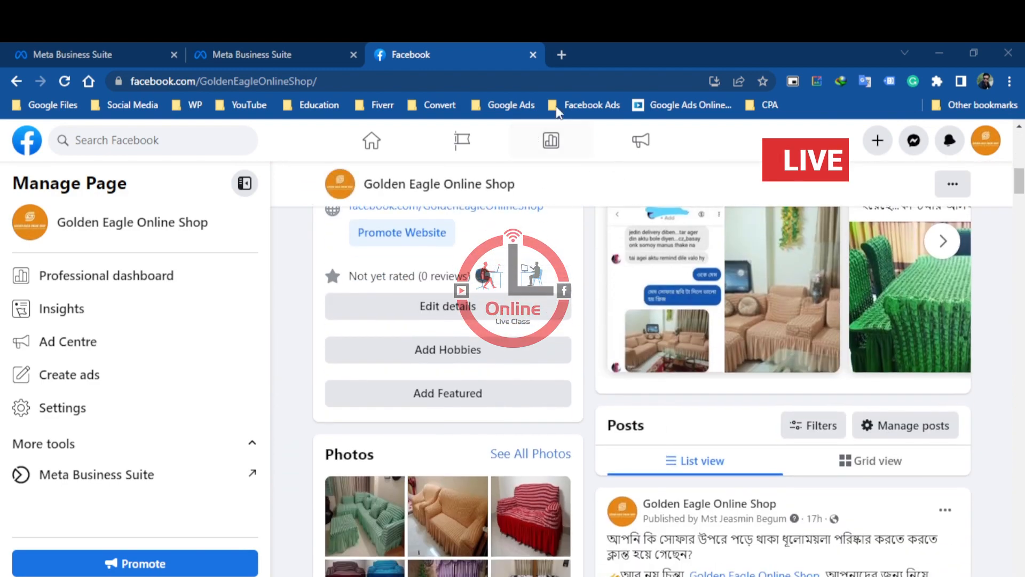
scroll(591, 366, down, 3)
scroll(793, 412, down, 3)
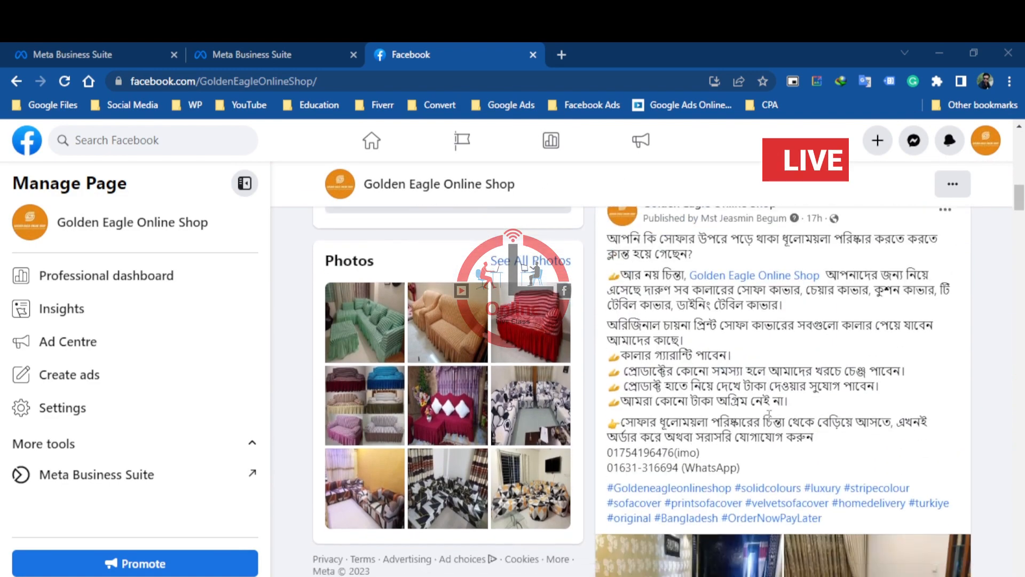
scroll(769, 415, down, 8)
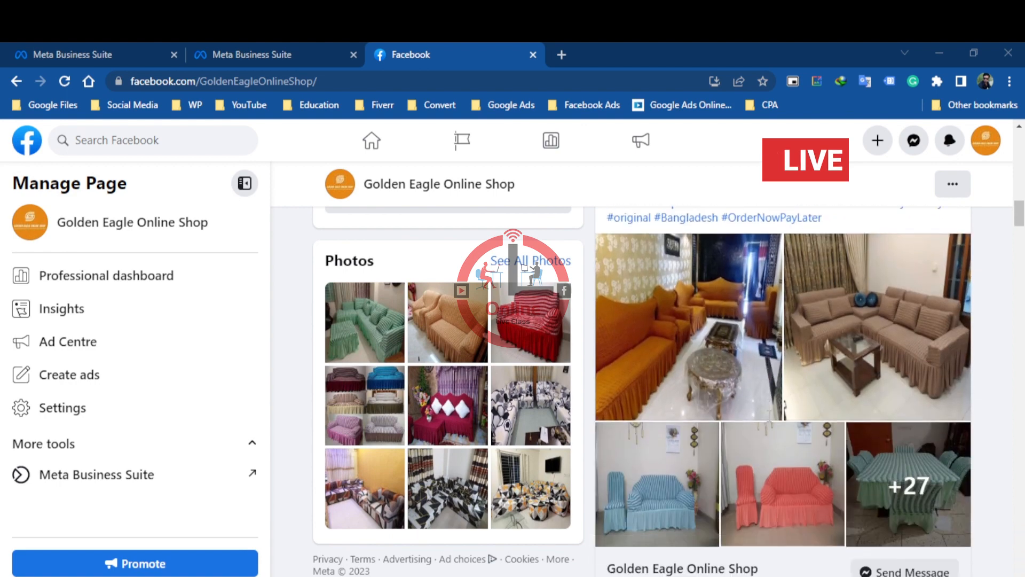
scroll(769, 416, down, 5)
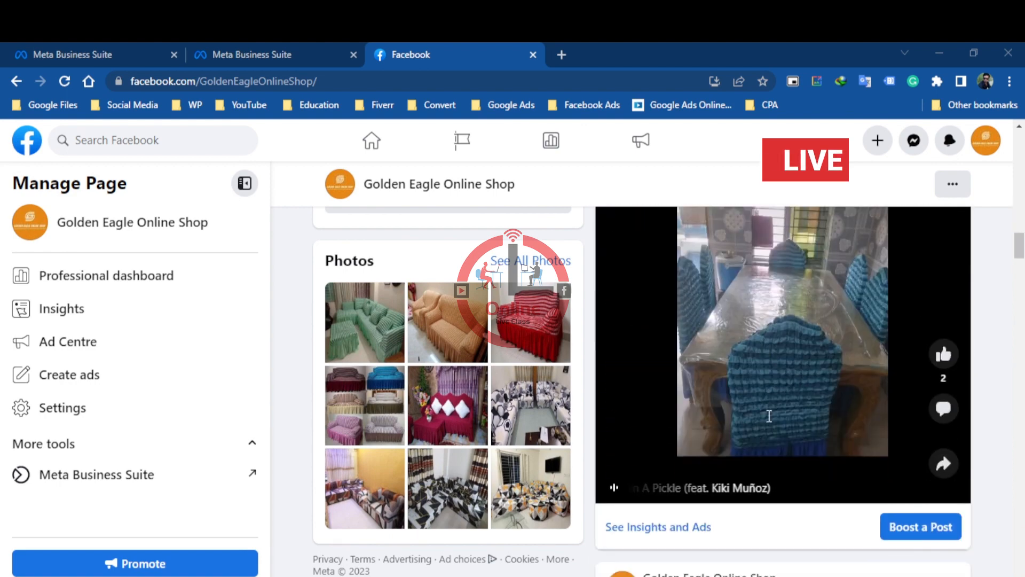
scroll(769, 415, down, 3)
scroll(769, 416, down, 4)
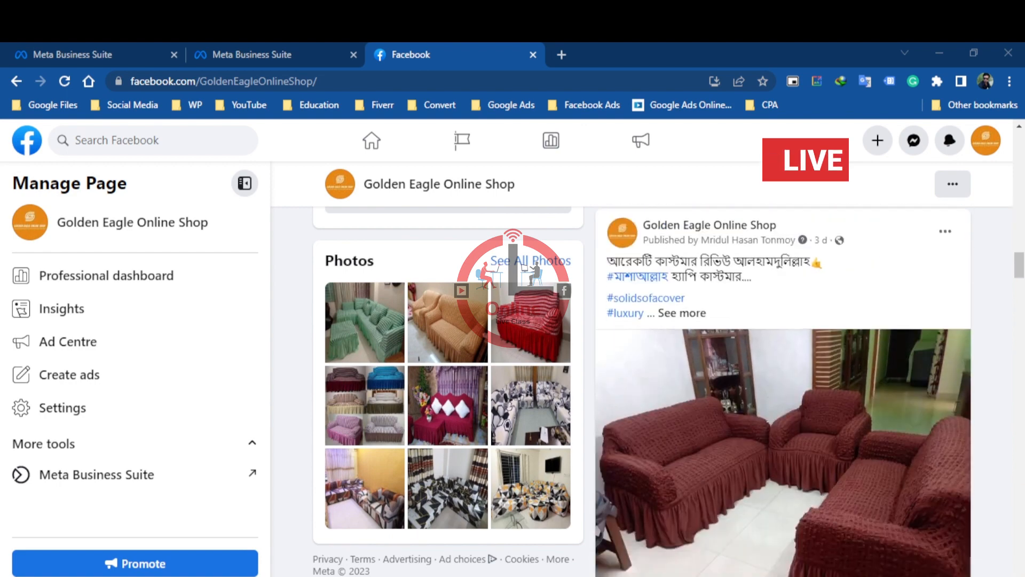
scroll(769, 415, down, 3)
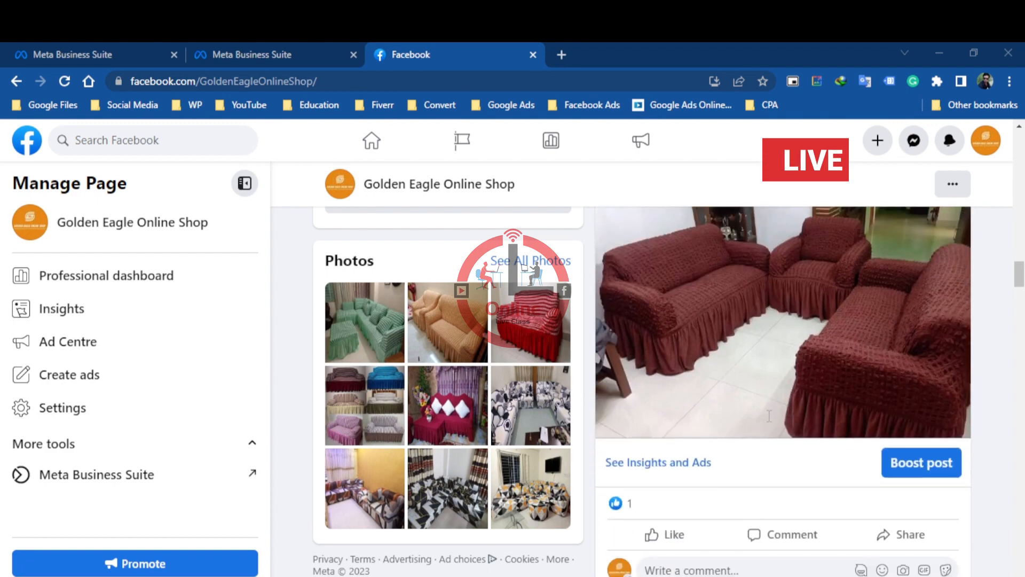
scroll(769, 415, down, 8)
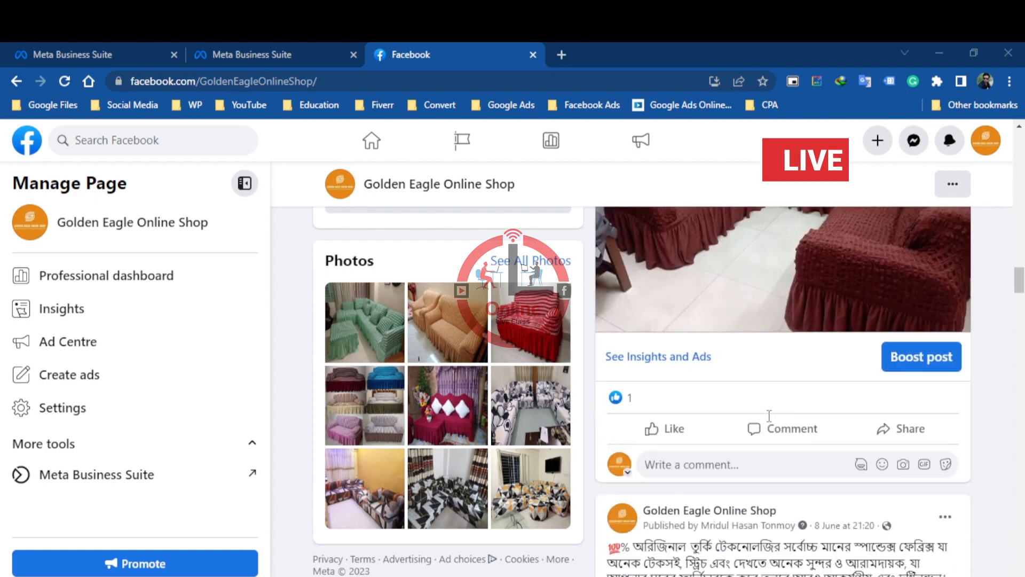
scroll(769, 416, down, 3)
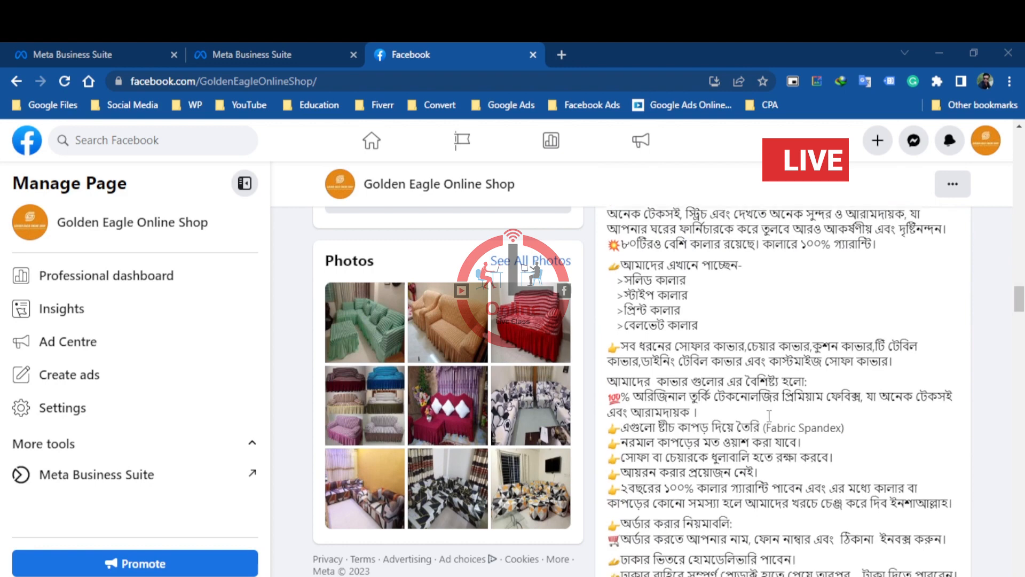
scroll(769, 415, down, 5)
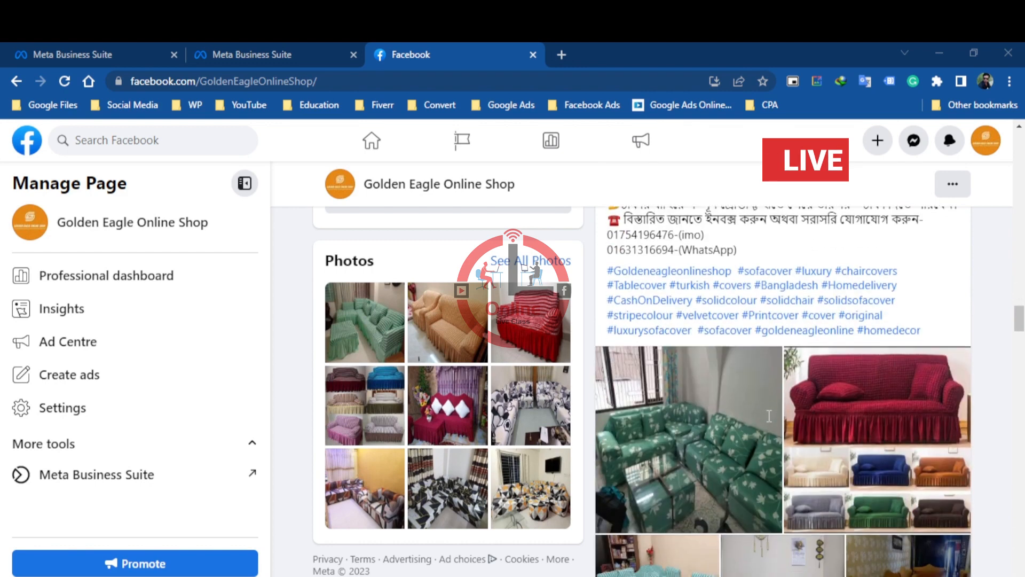
scroll(769, 415, down, 5)
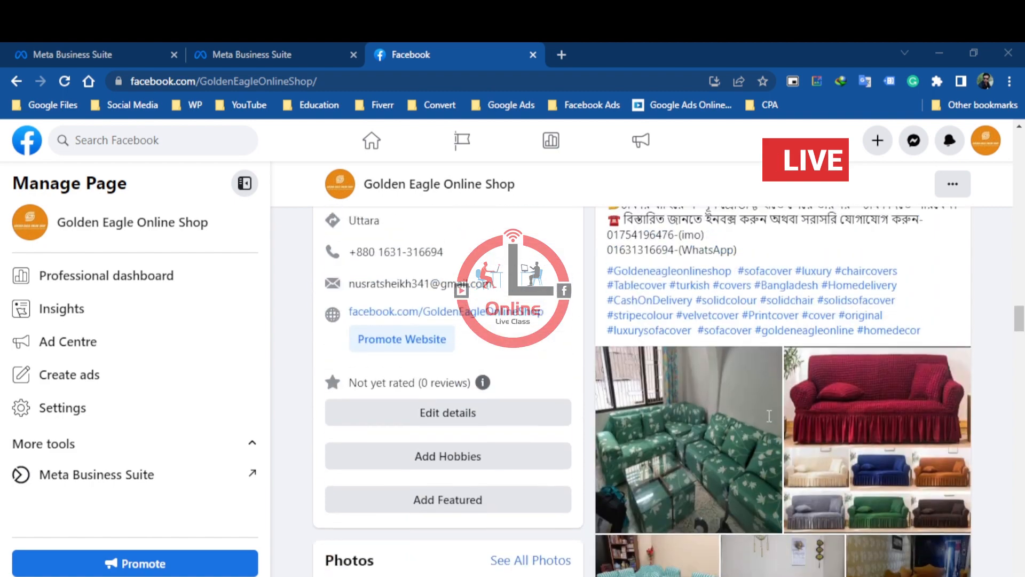
Examine the 8 June sofa cover post's description, hashtags, photos and boost option
scroll(769, 415, up, 2)
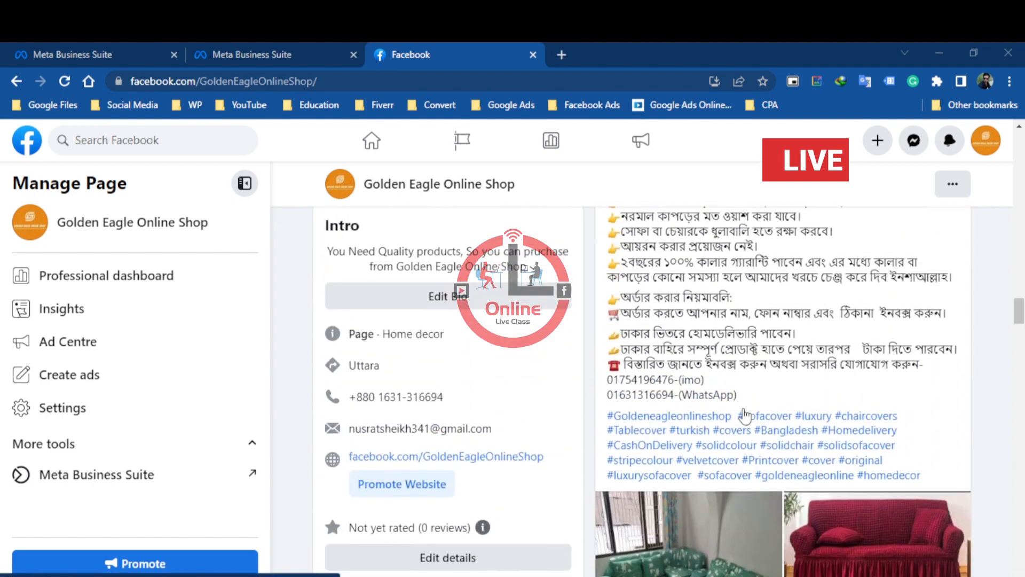
scroll(855, 433, down, 5)
scroll(912, 452, down, 2)
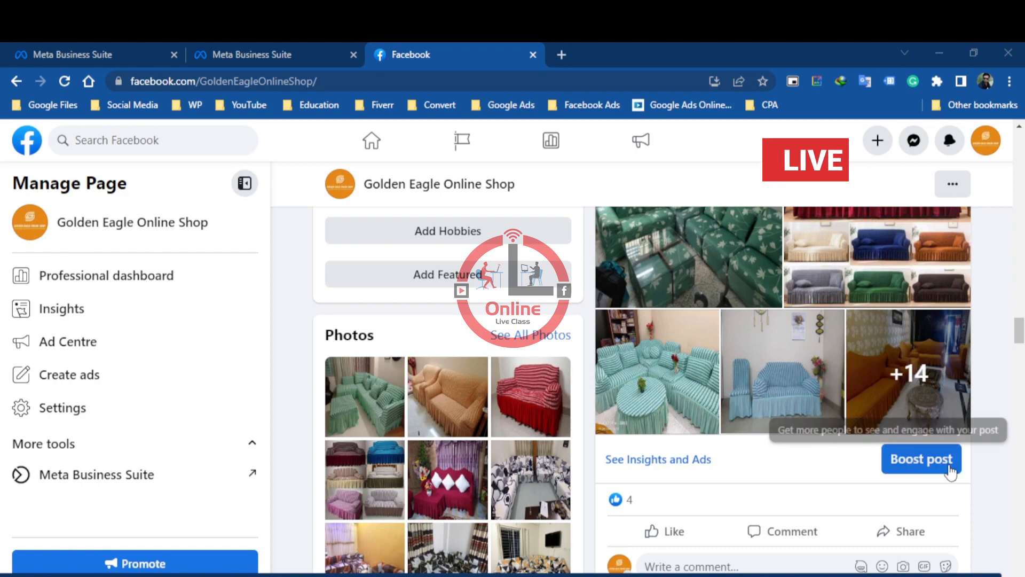
scroll(752, 421, up, 3)
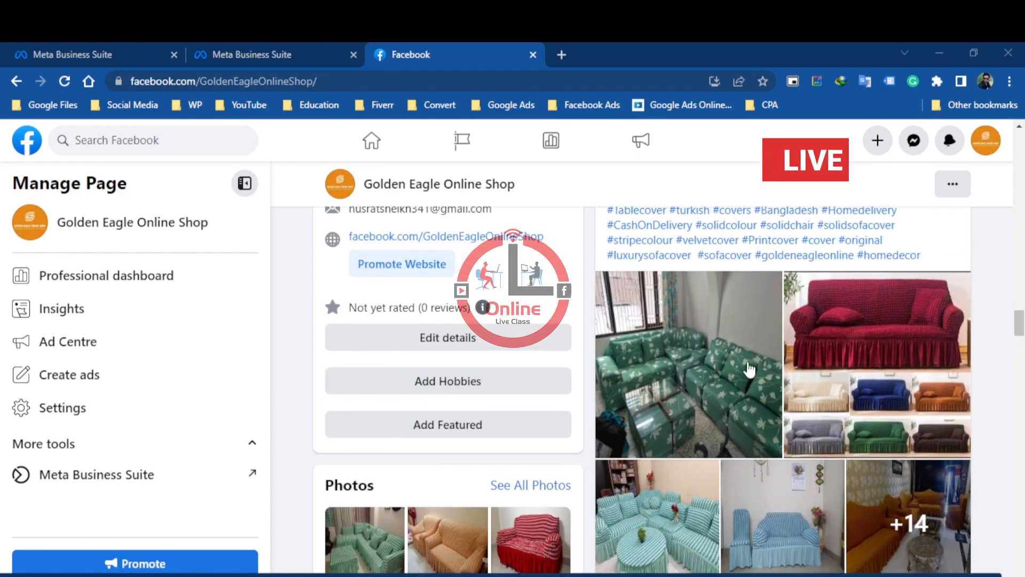
scroll(750, 369, up, 3)
scroll(812, 368, up, 1)
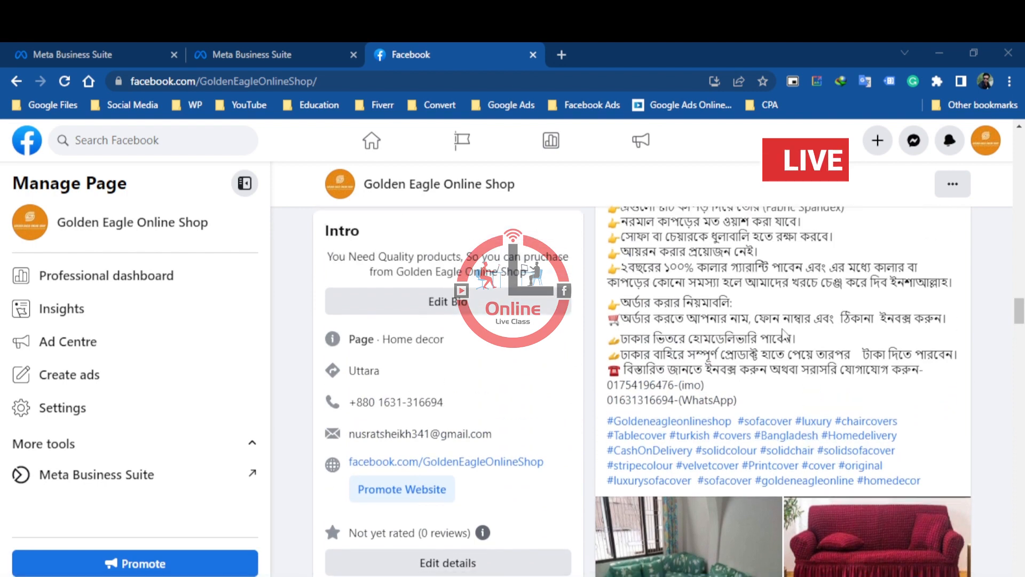
scroll(801, 379, down, 1)
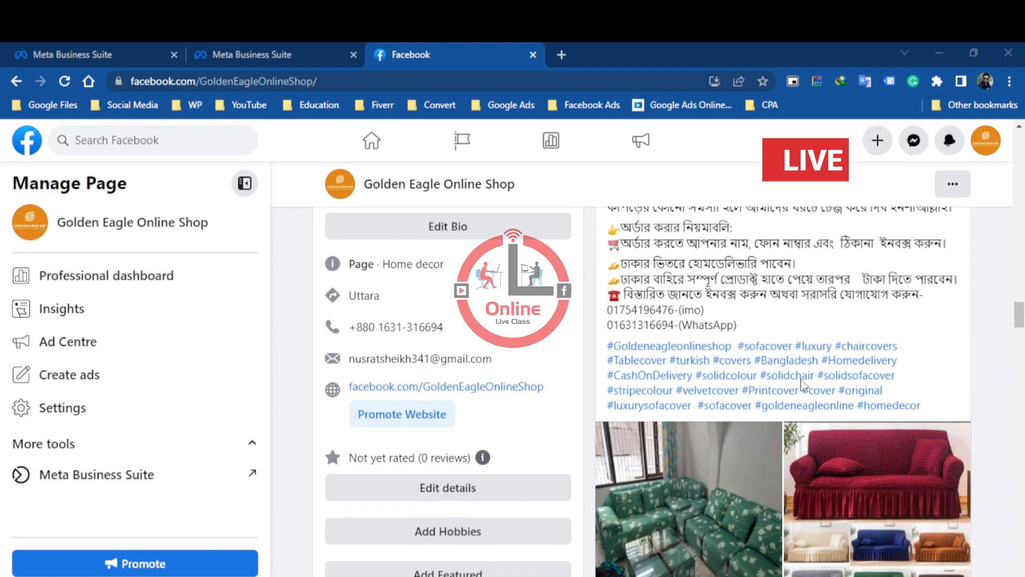
scroll(801, 382, down, 2)
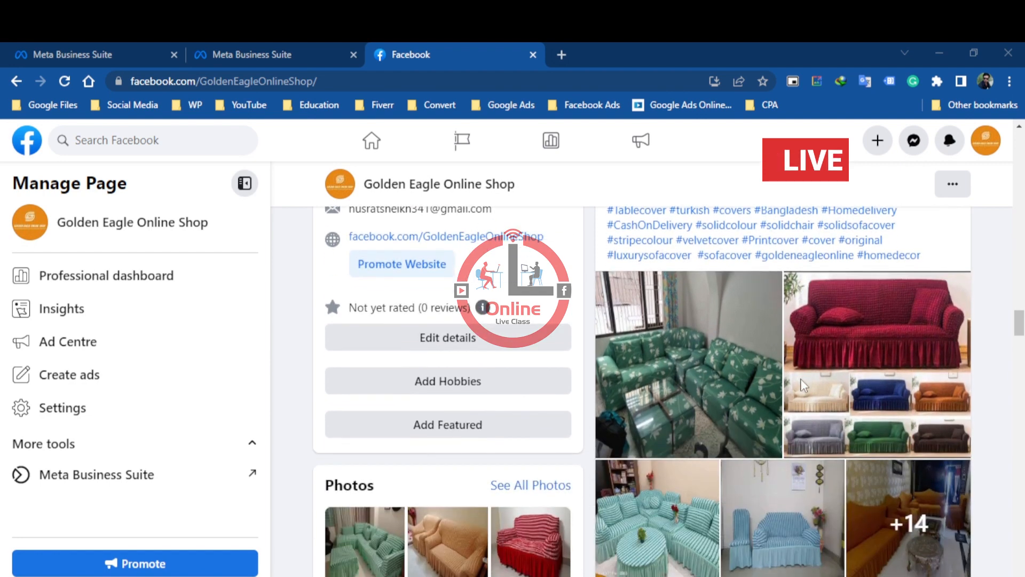
scroll(803, 384, up, 1)
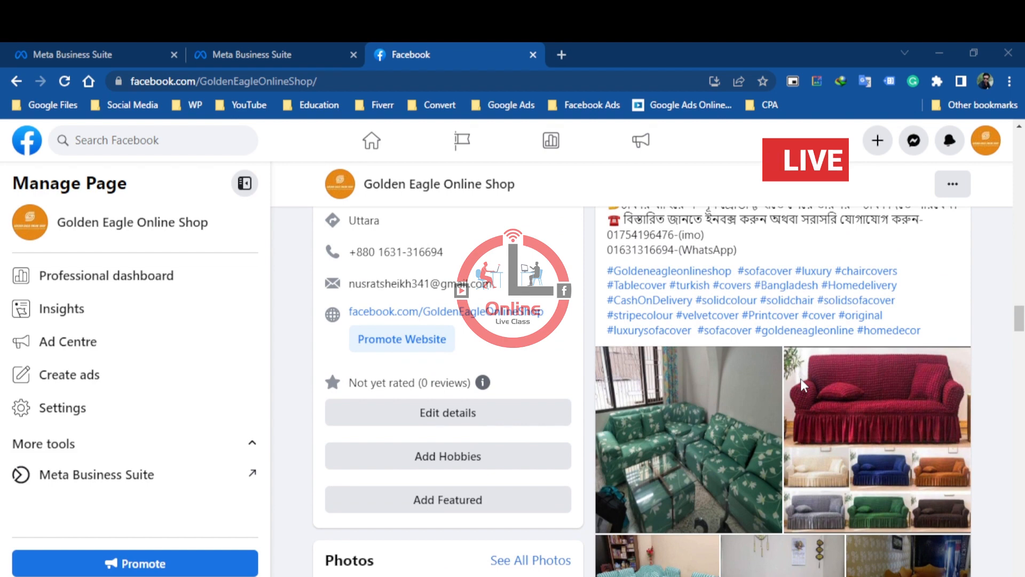
scroll(811, 385, down, 1)
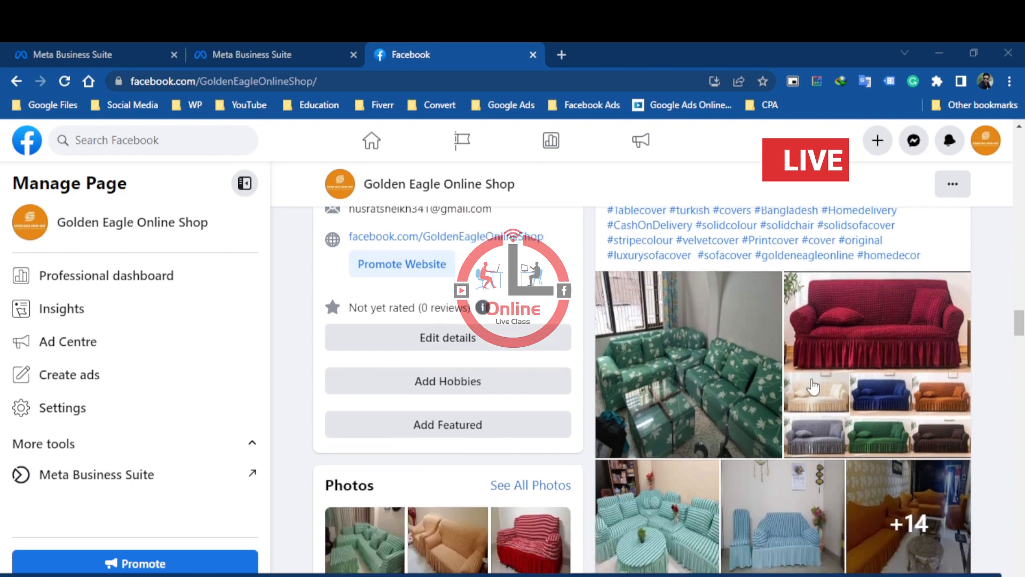
scroll(813, 387, down, 3)
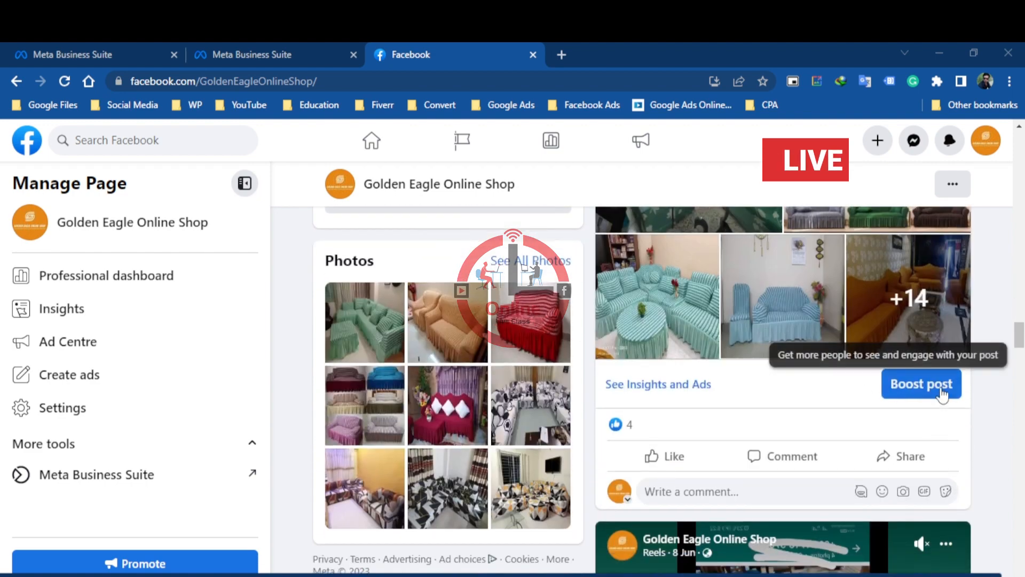
scroll(796, 351, up, 5)
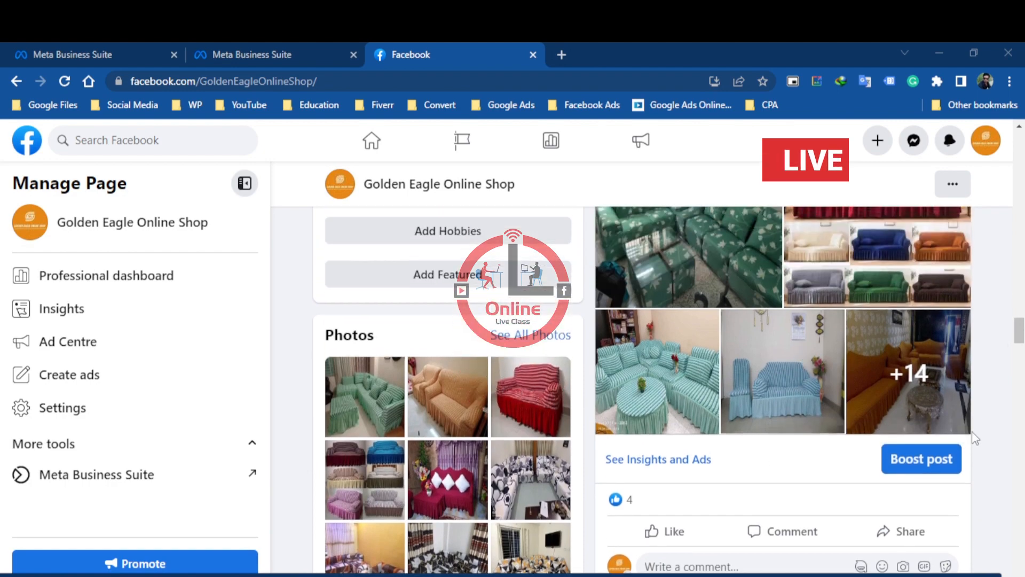
scroll(736, 341, up, 5)
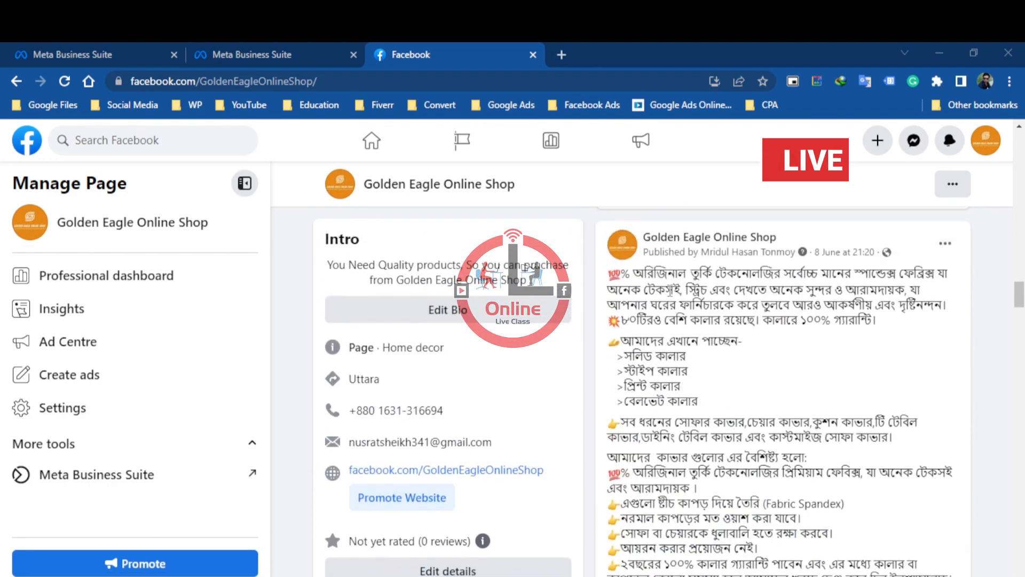
scroll(717, 328, down, 8)
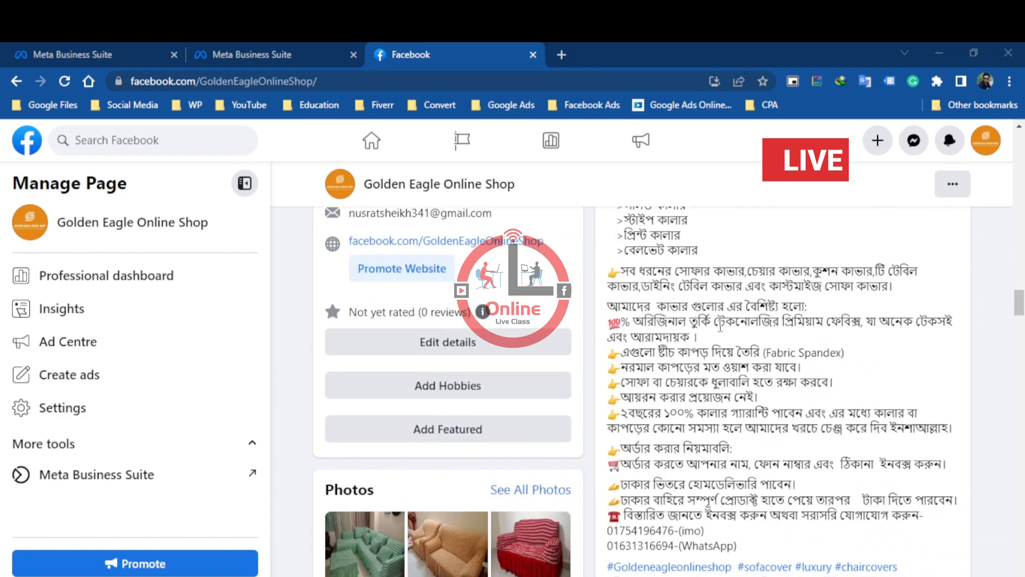
scroll(826, 389, down, 5)
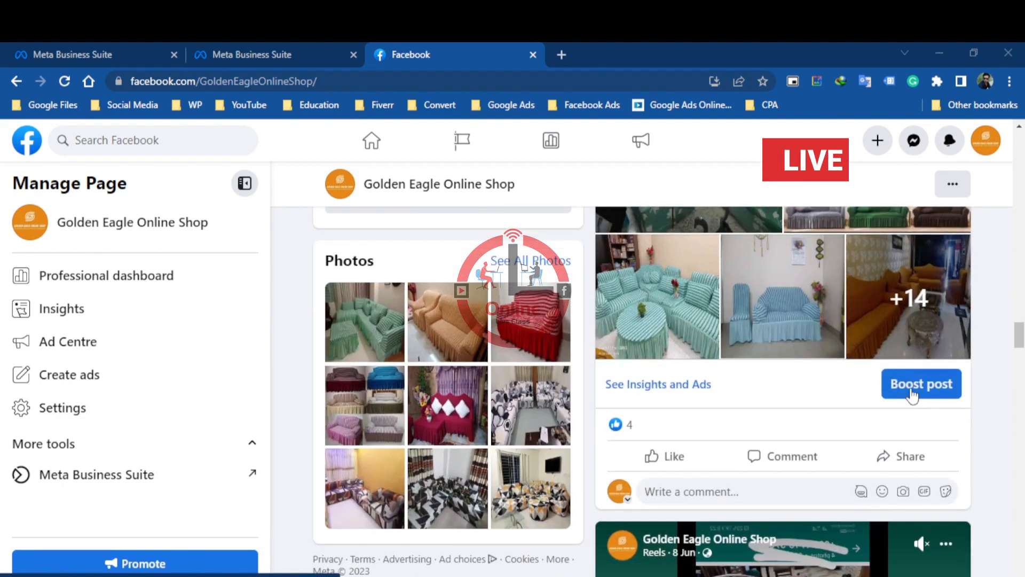
Start boosting the 8 June sofa cover post and choose the third listed ad account for it
click(909, 383)
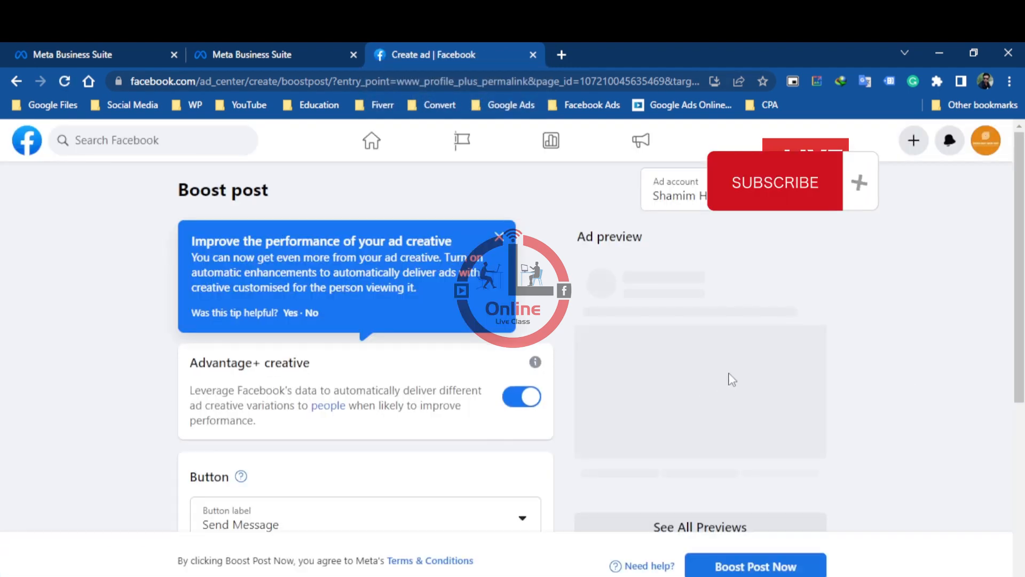
click(499, 236)
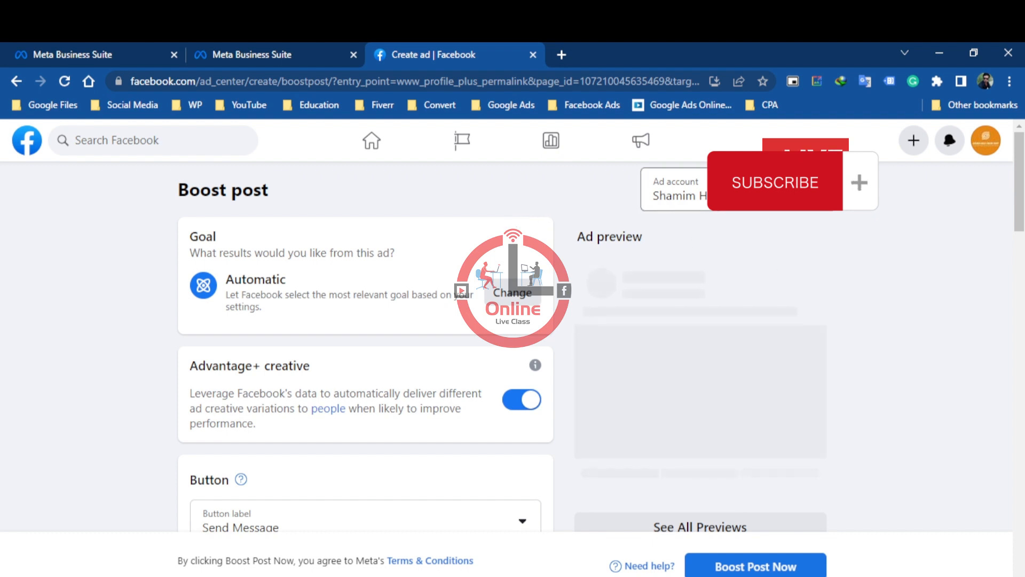
click(774, 191)
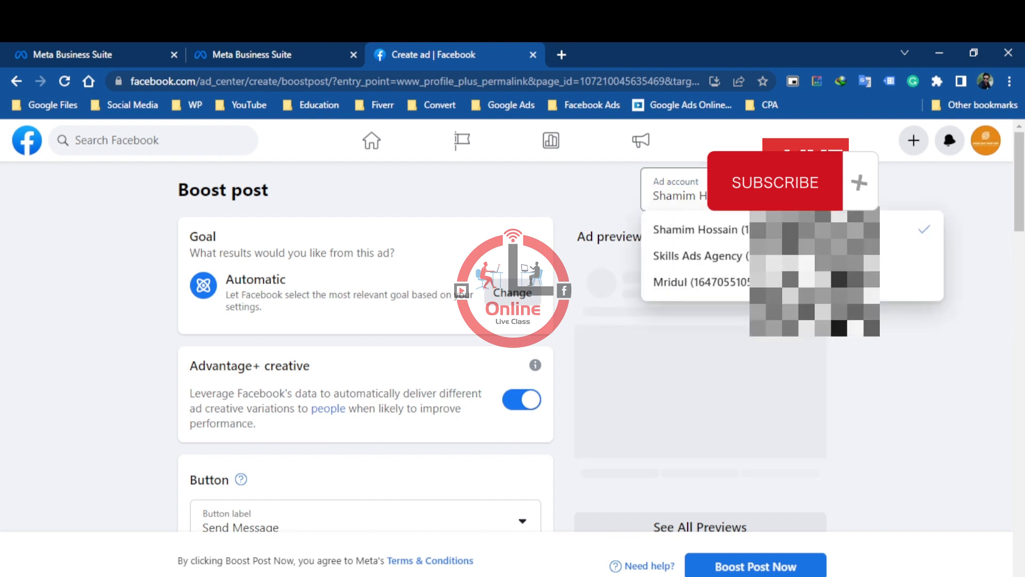
click(711, 283)
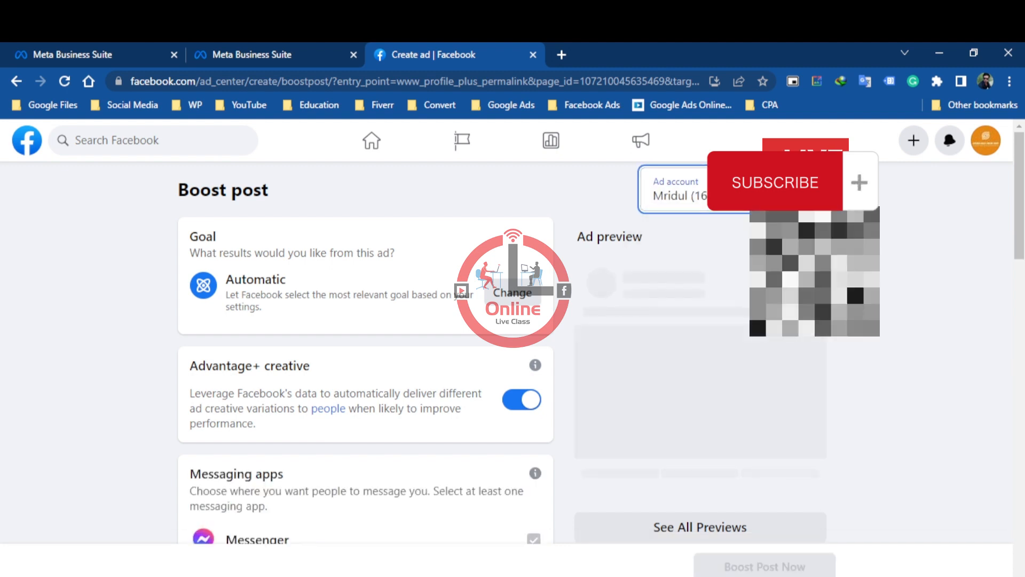
Choose Send Message as the ad's button label
scroll(903, 309, down, 3)
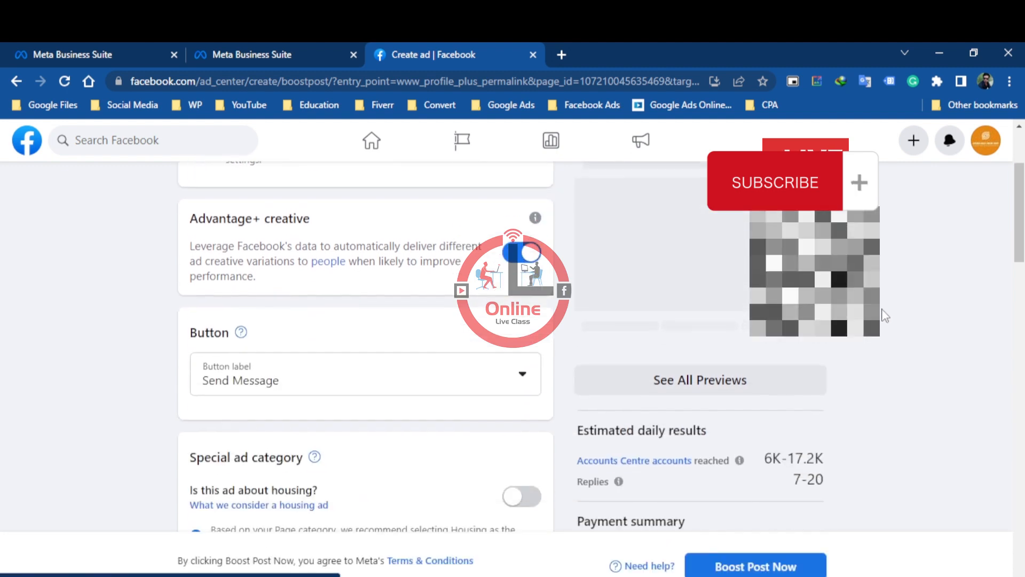
scroll(885, 315, down, 3)
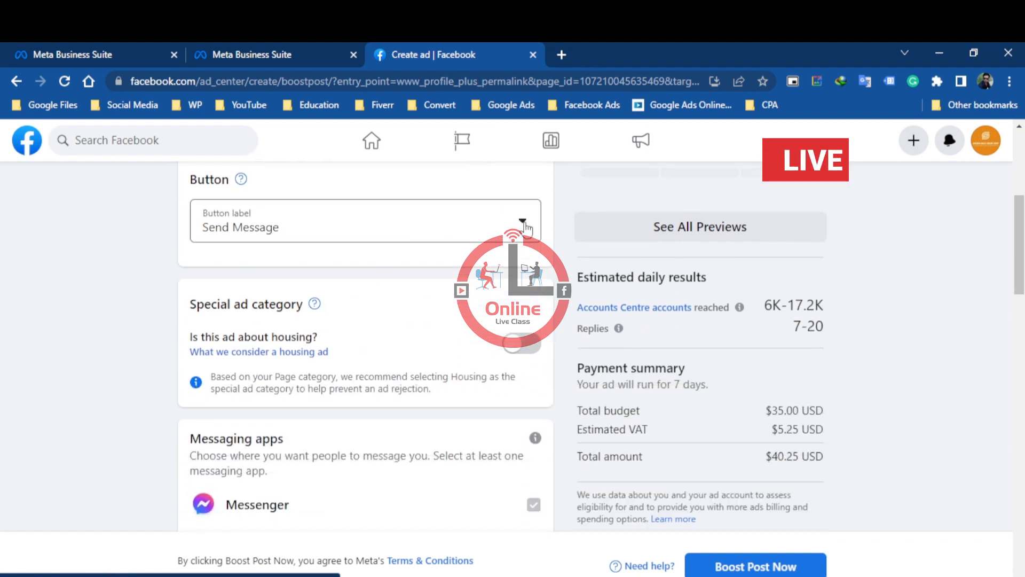
scroll(362, 294, up, 1)
click(525, 297)
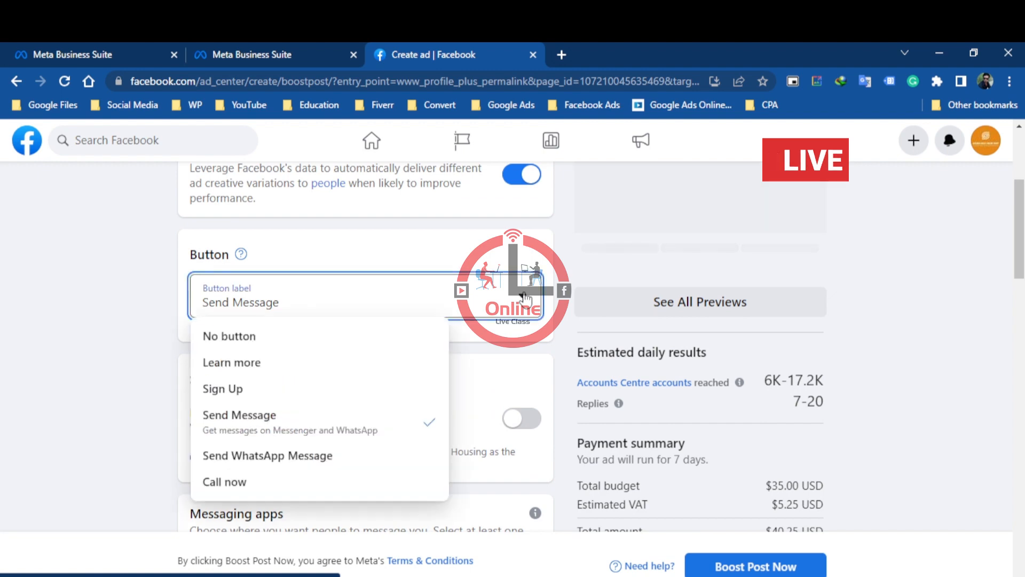
click(366, 432)
Review the boost's messaging apps, payment summary and welcome message settings down to the audience section
scroll(487, 360, down, 4)
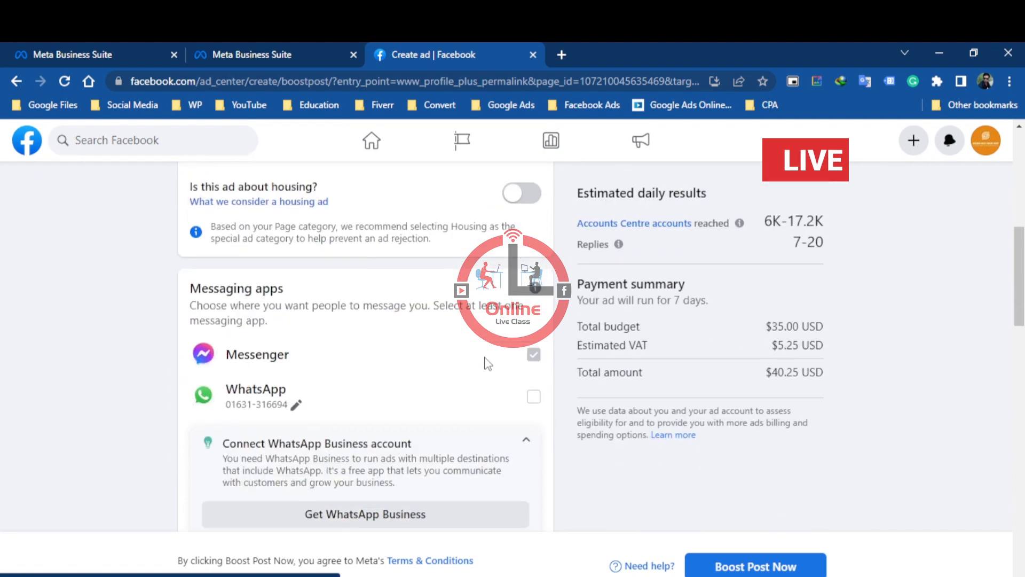
scroll(488, 363, down, 2)
scroll(748, 332, down, 2)
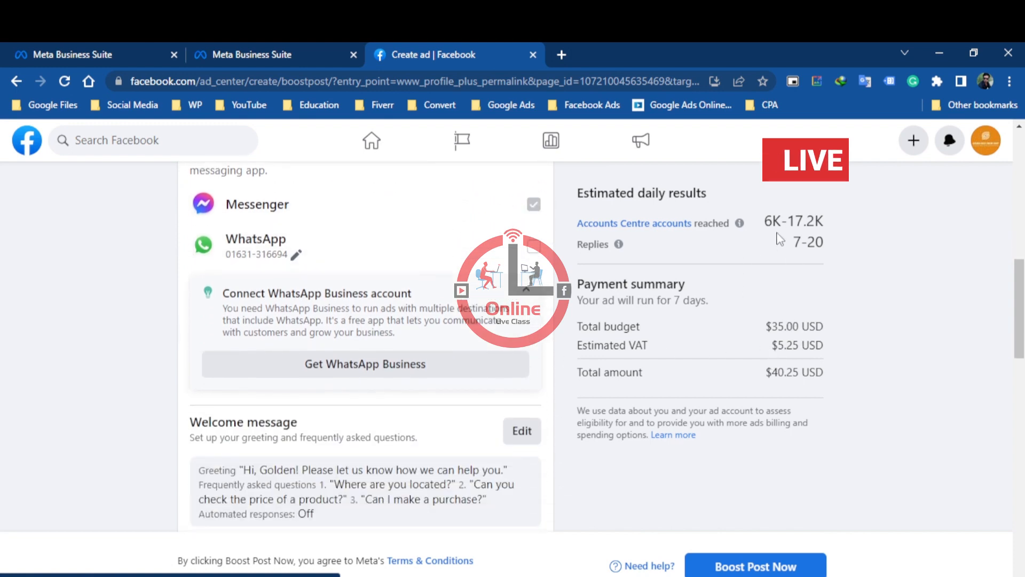
scroll(305, 310, down, 3)
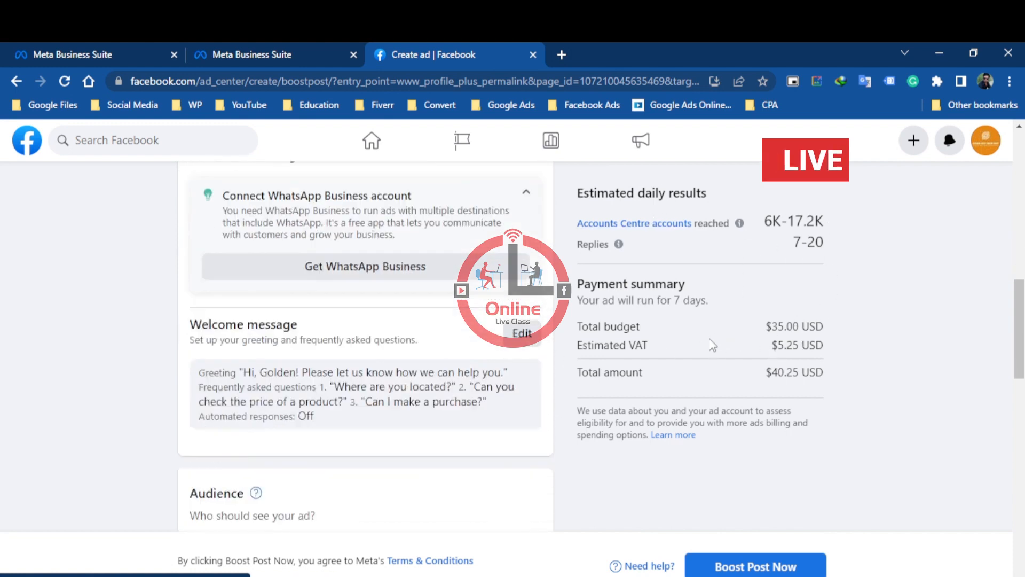
scroll(306, 310, down, 3)
scroll(399, 319, up, 3)
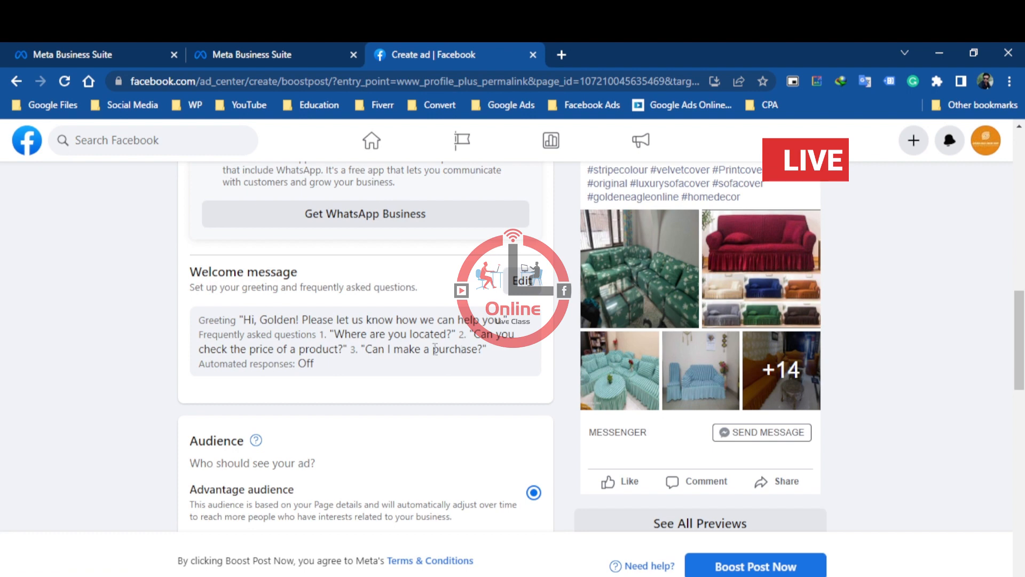
Remove all frequently asked questions from the ad's welcome message and save the greeting on its own
scroll(435, 349, down, 5)
scroll(481, 331, up, 2)
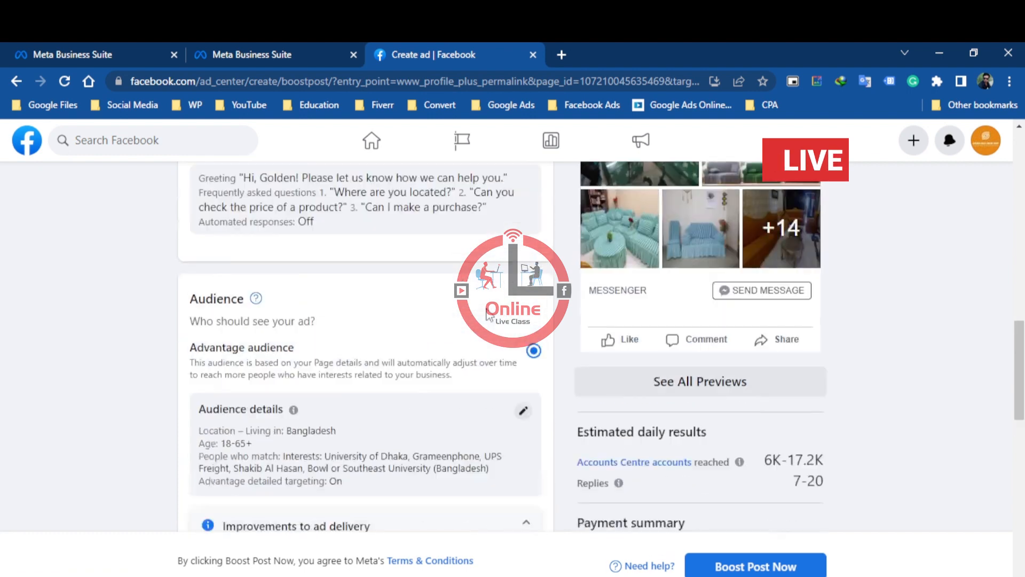
scroll(488, 315, up, 4)
click(521, 288)
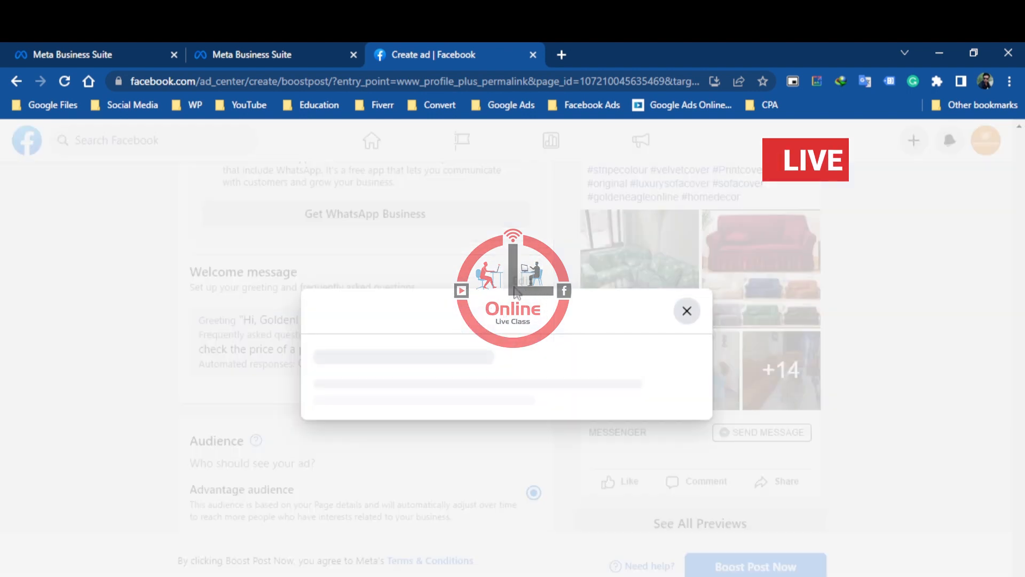
scroll(417, 341, down, 3)
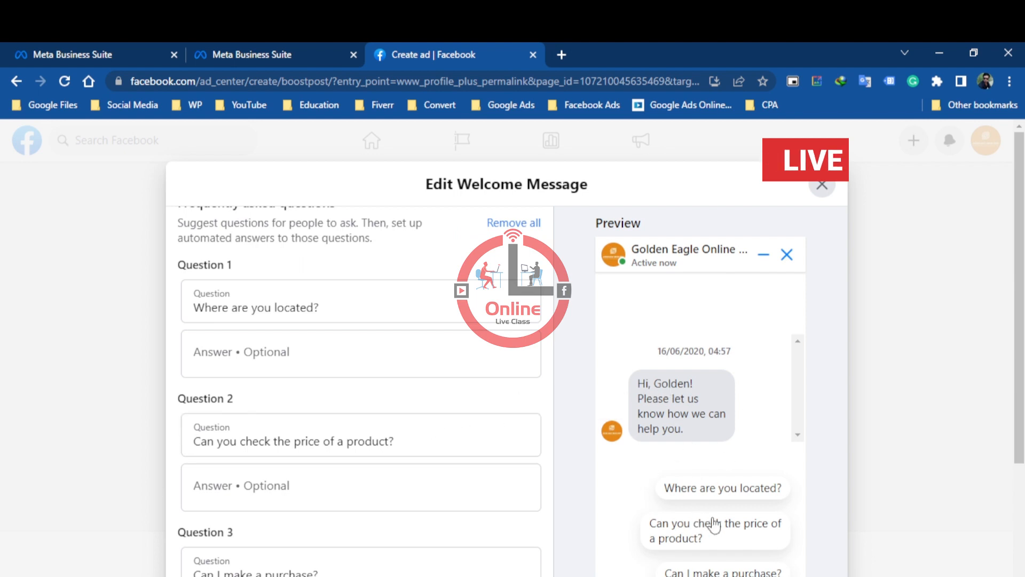
scroll(384, 386, up, 3)
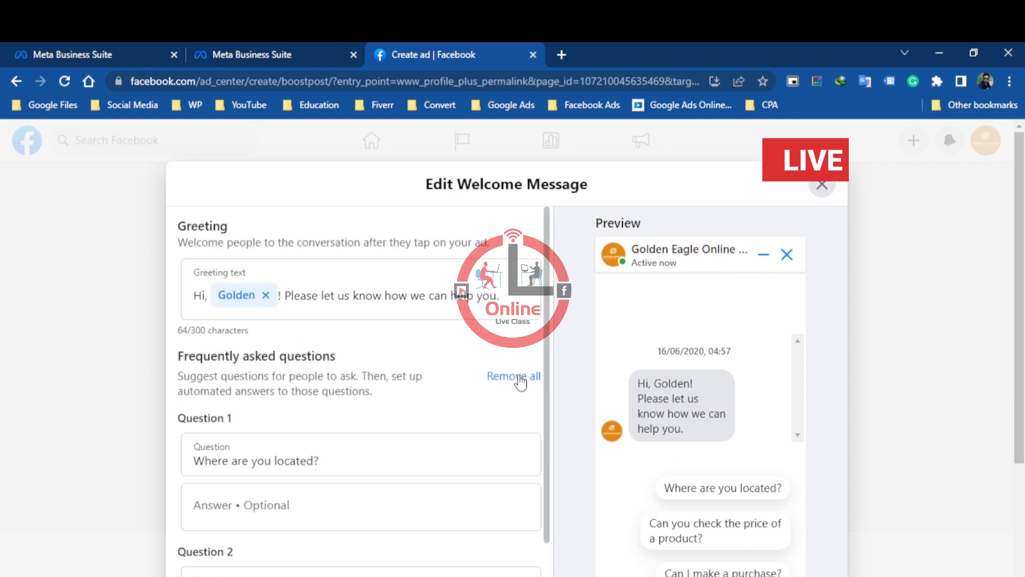
click(521, 382)
click(640, 396)
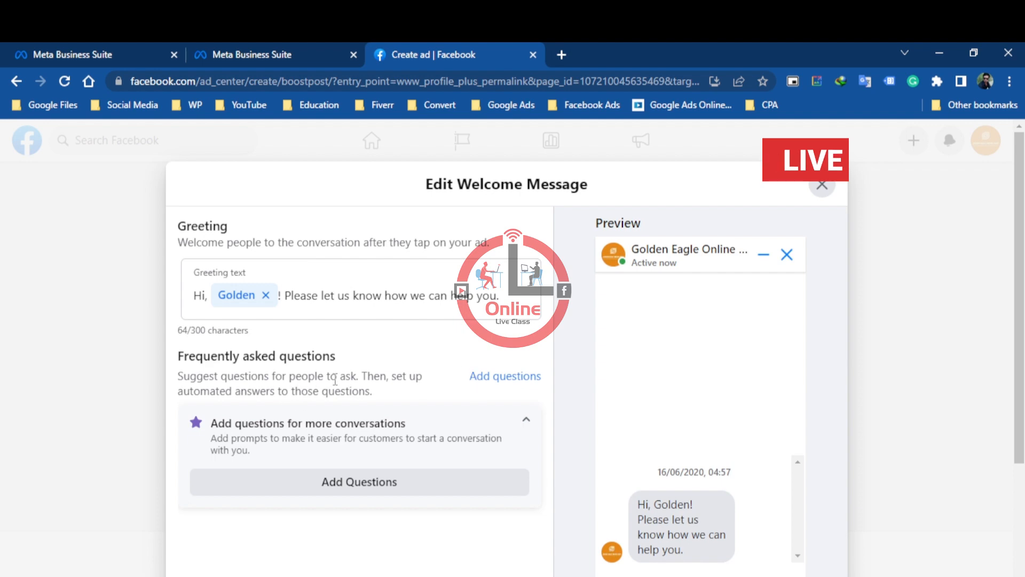
scroll(412, 458, down, 3)
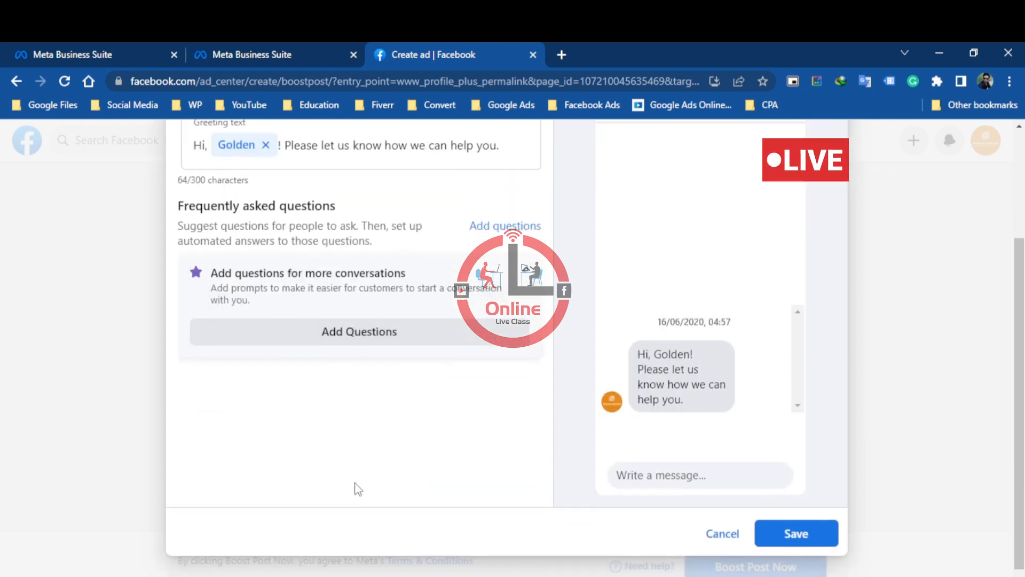
click(797, 533)
scroll(322, 383, up, 1)
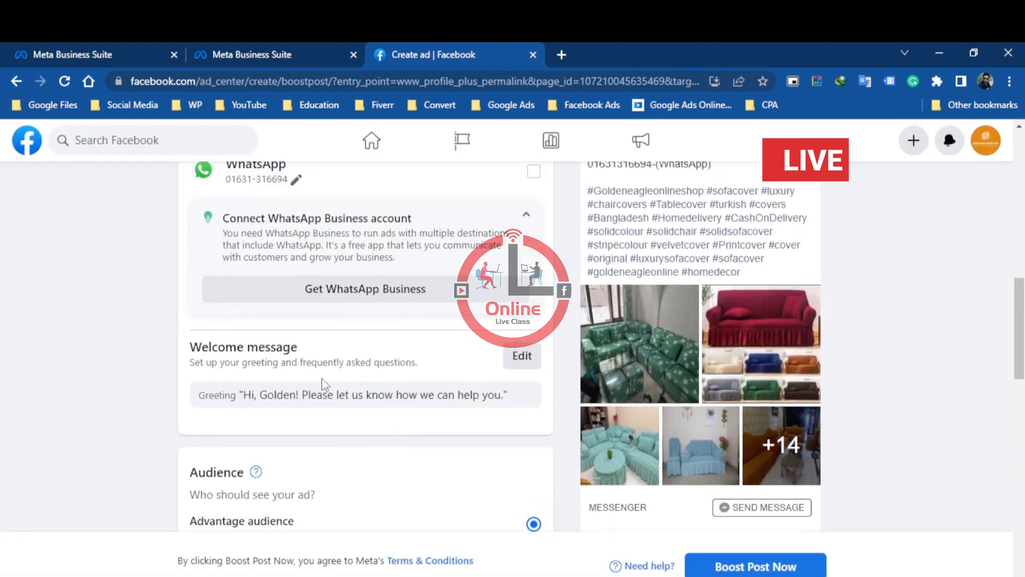
Choose the saved Sofa Cover Audience as the ad's audience and check its details and estimated daily results
scroll(424, 388, up, 2)
scroll(447, 424, down, 6)
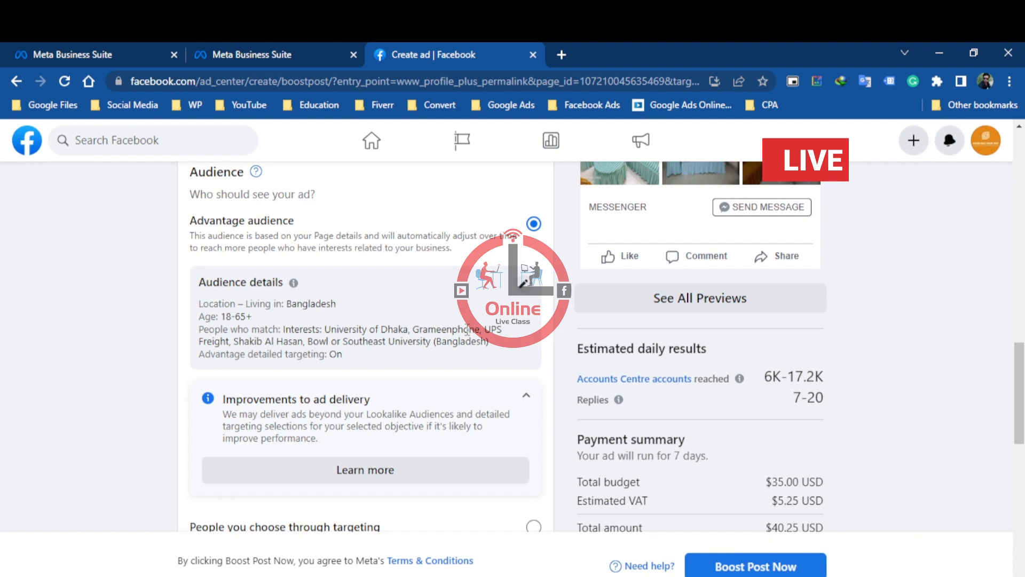
scroll(491, 372, down, 4)
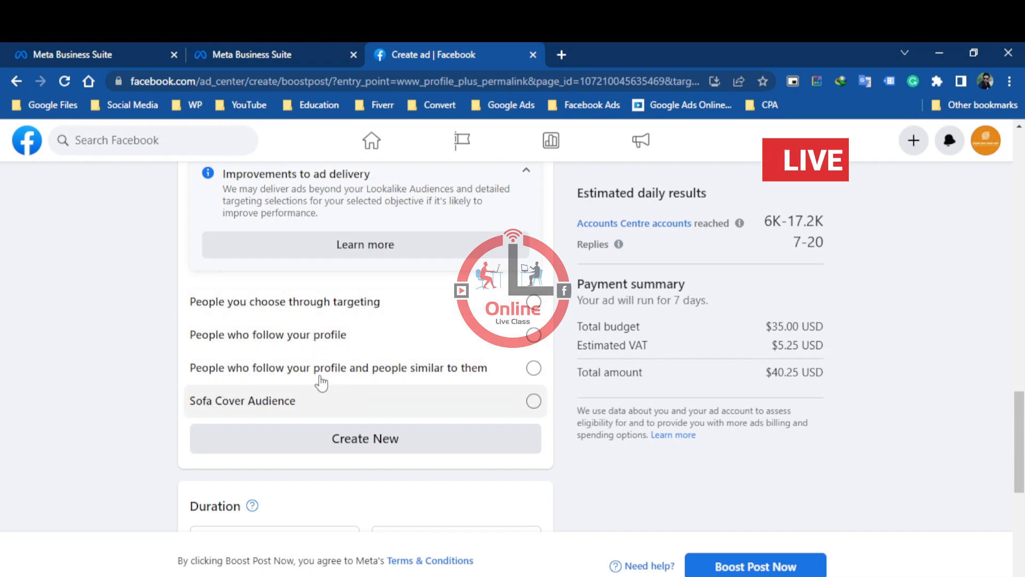
click(500, 414)
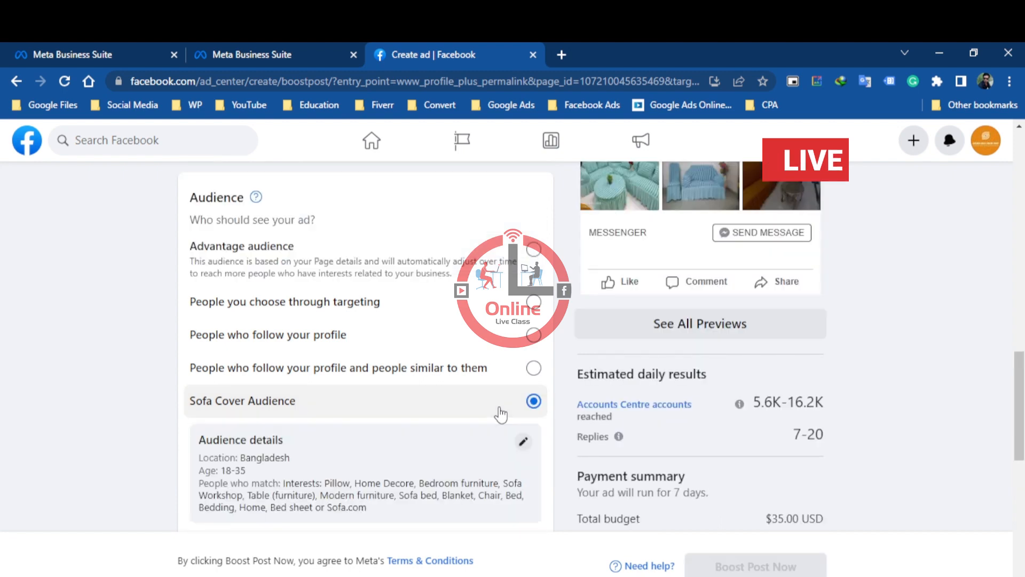
scroll(500, 414, down, 3)
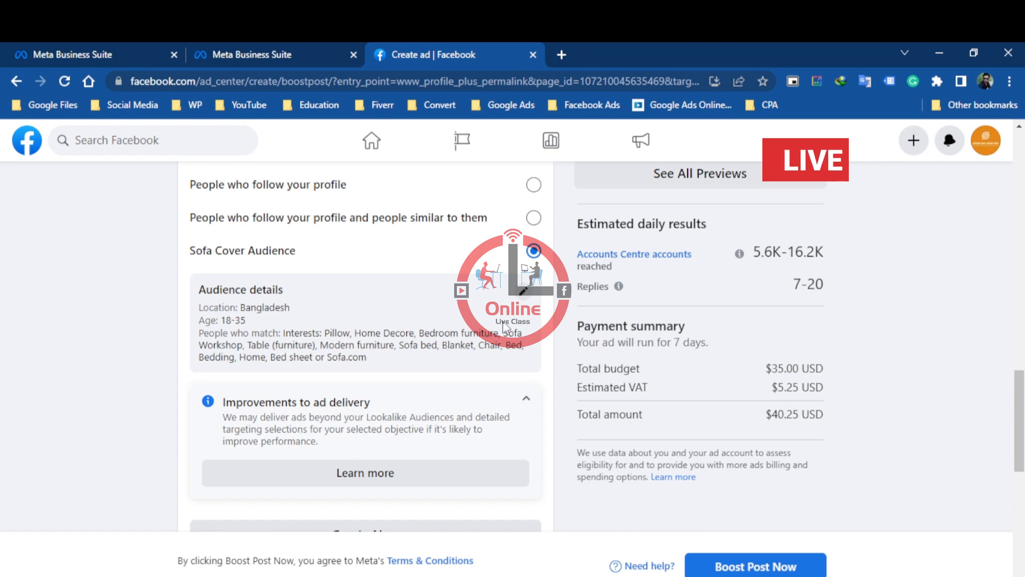
scroll(498, 339, down, 3)
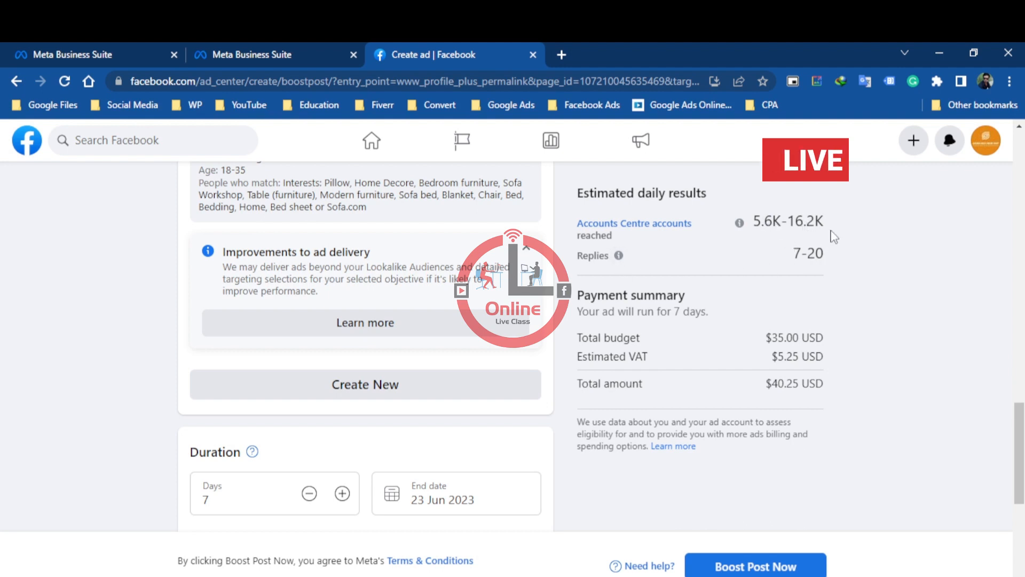
drag(795, 253, 827, 256)
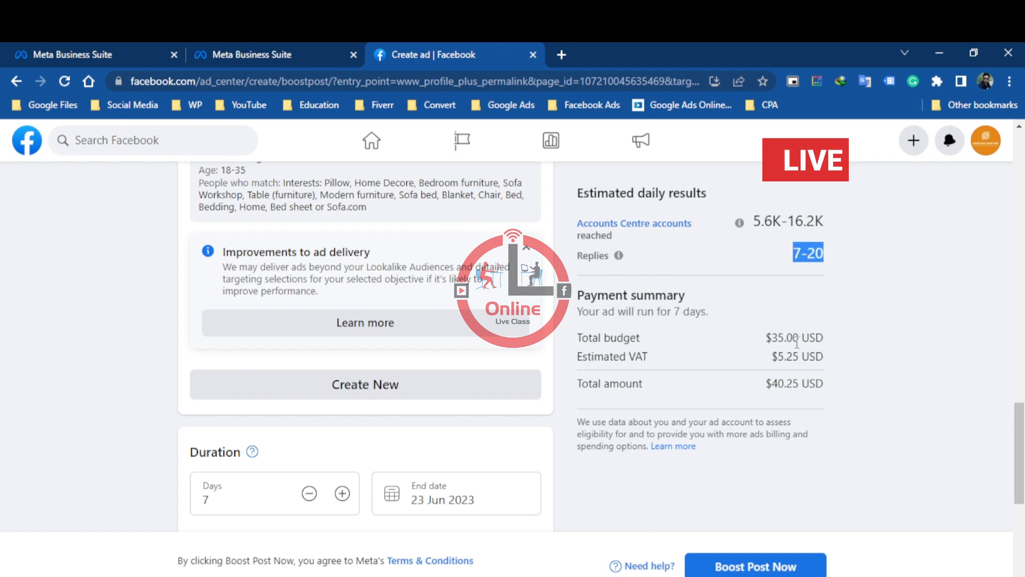
Set the boost's duration to 5 days
scroll(796, 385, down, 4)
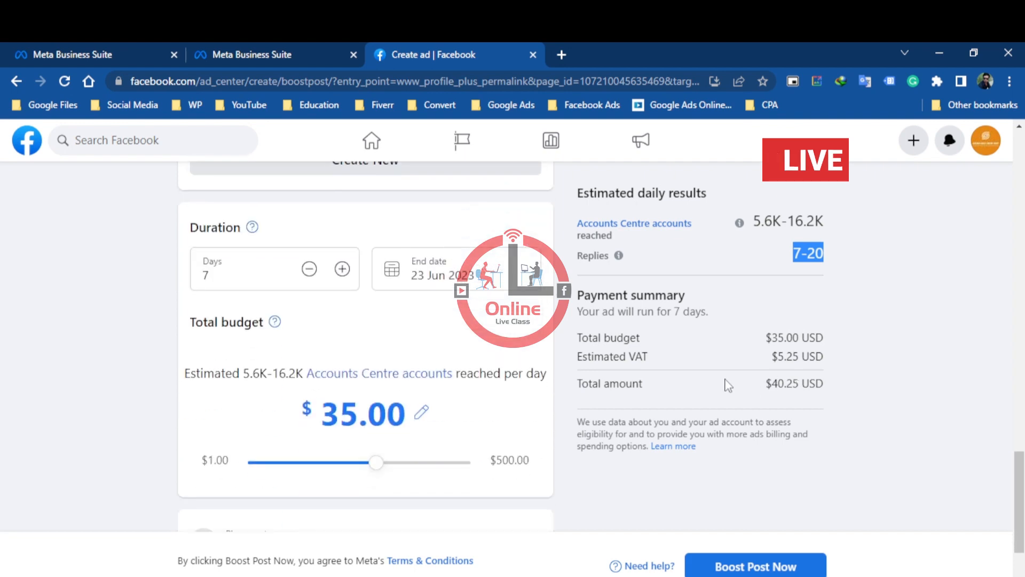
click(308, 268)
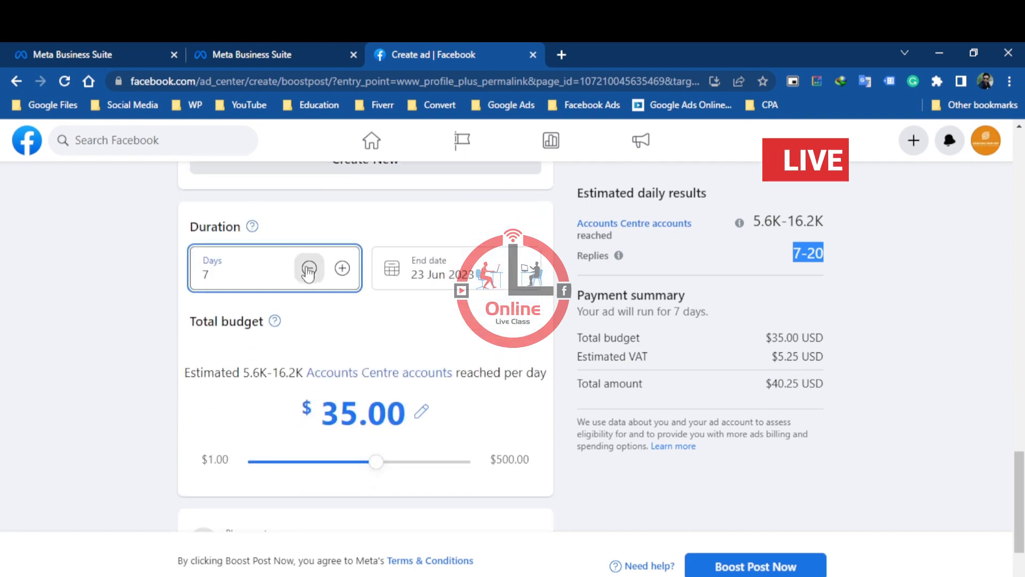
click(309, 269)
click(310, 269)
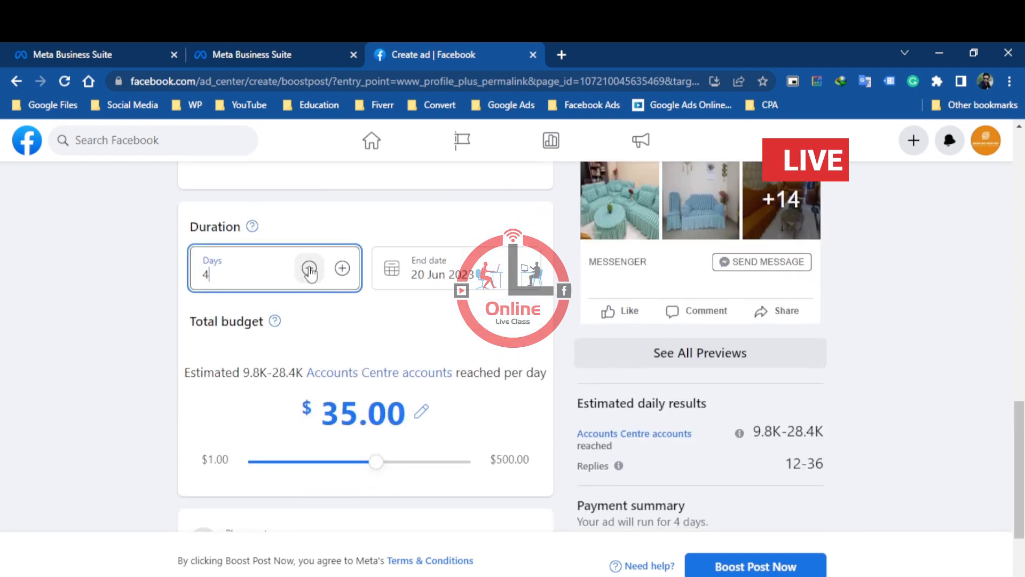
scroll(309, 270, up, 10)
scroll(359, 348, down, 5)
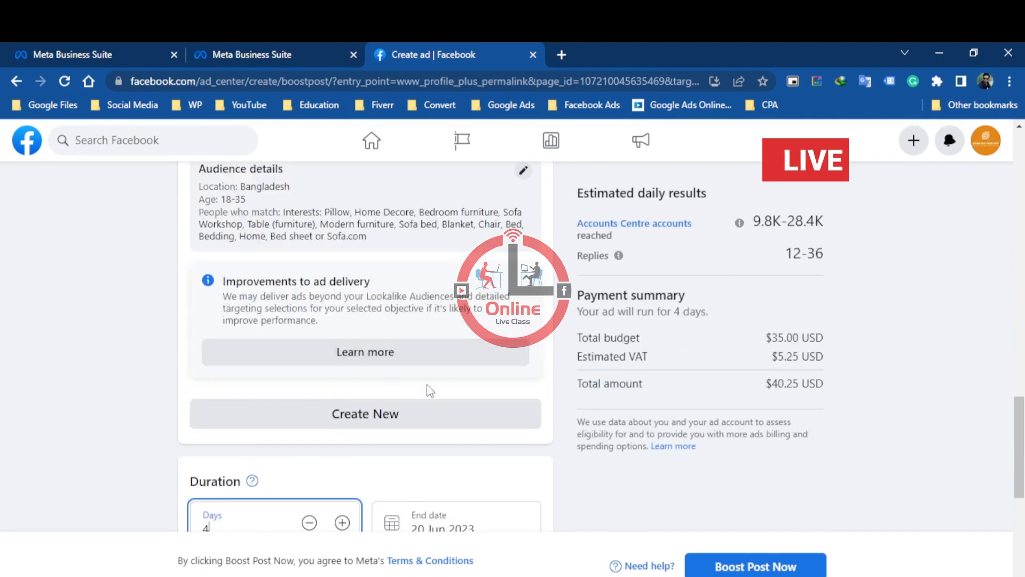
scroll(427, 389, down, 1)
scroll(373, 347, down, 5)
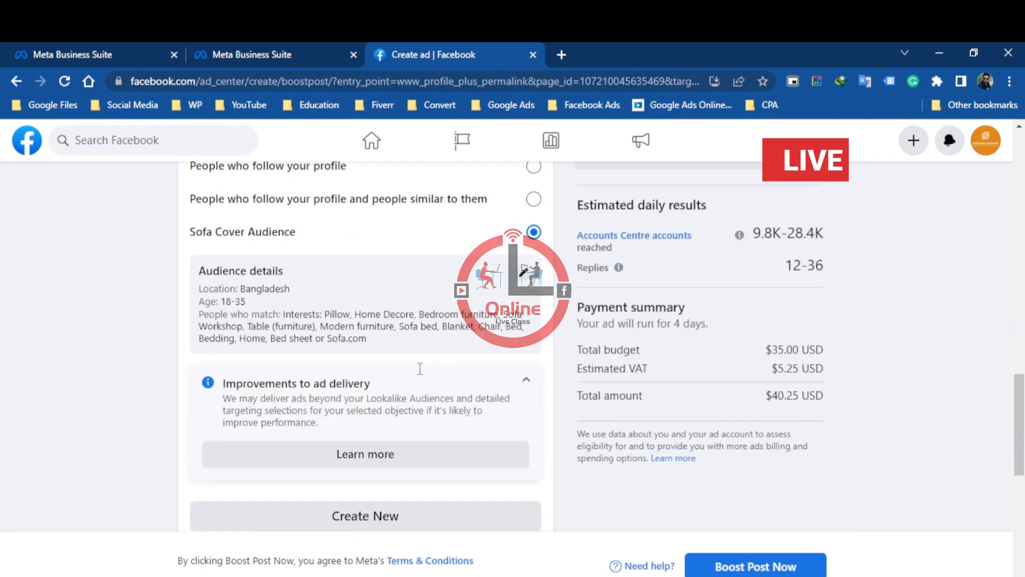
click(343, 371)
scroll(537, 379, down, 2)
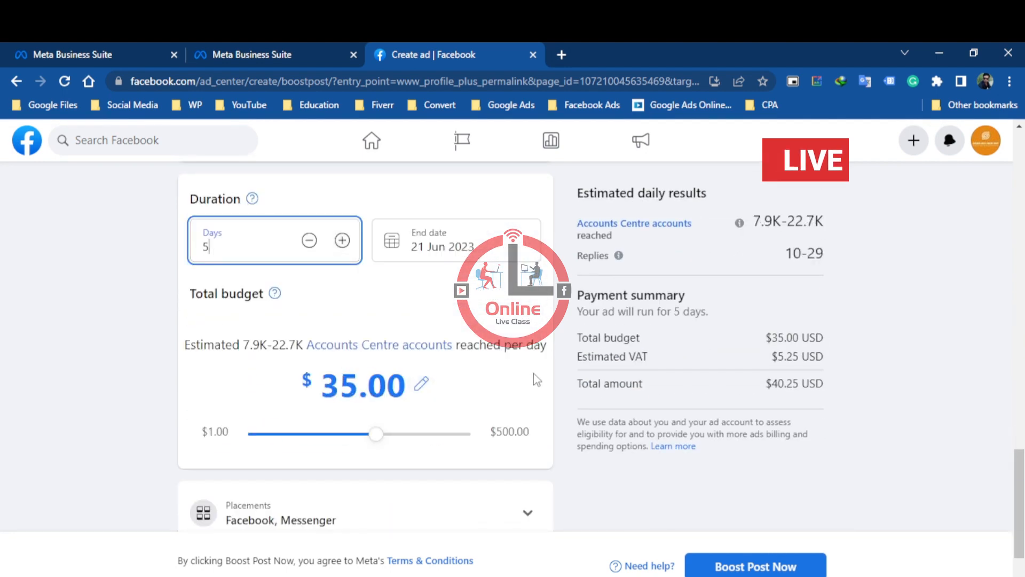
Set the boost's total budget to $15.00
click(348, 389)
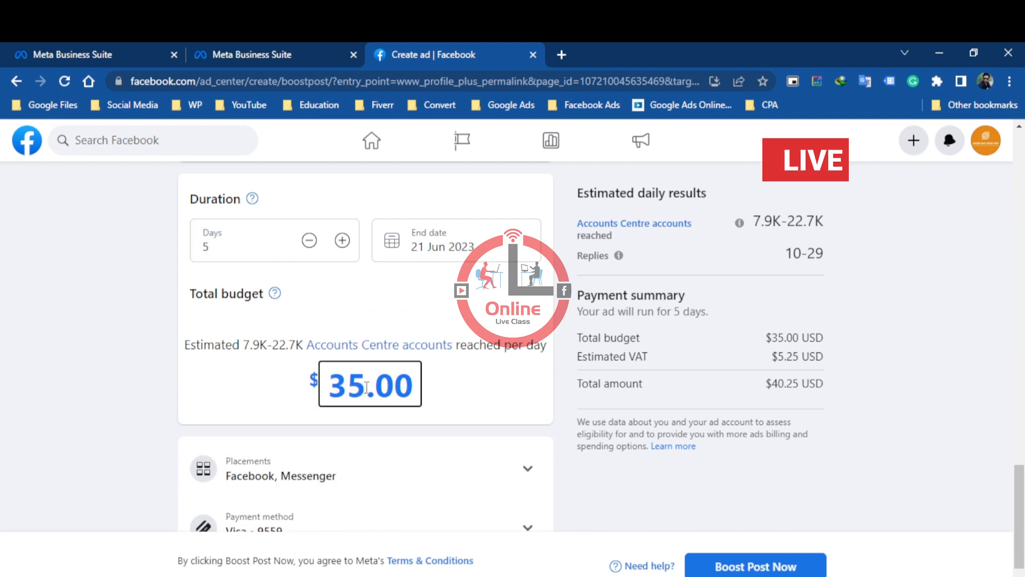
drag(361, 388, 334, 386)
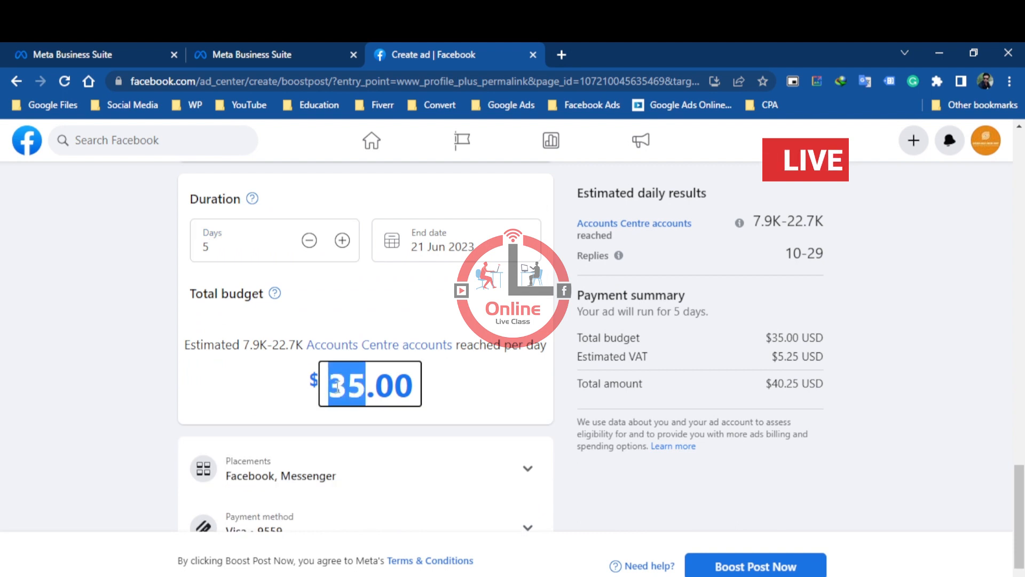
text(15)
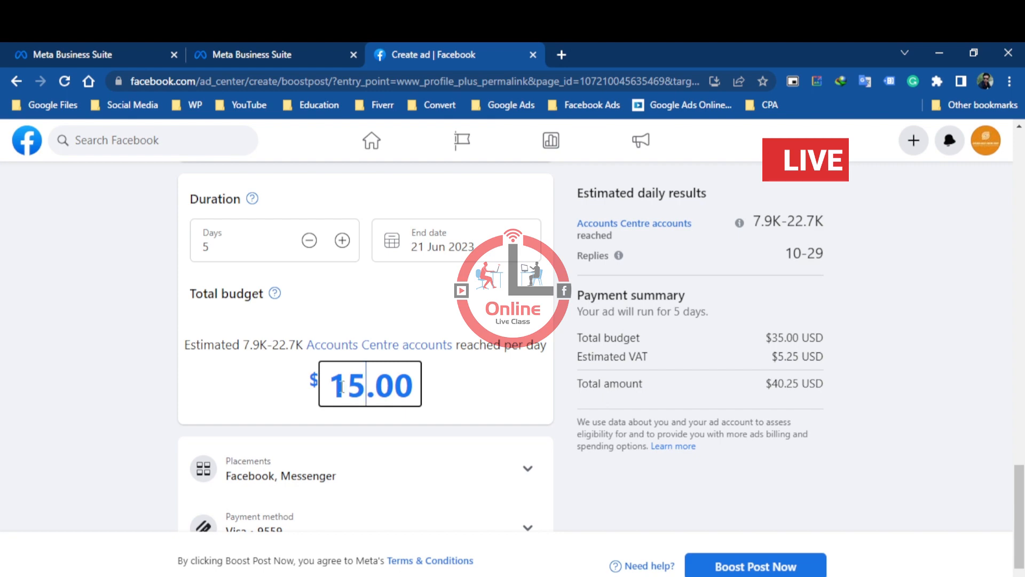
click(437, 408)
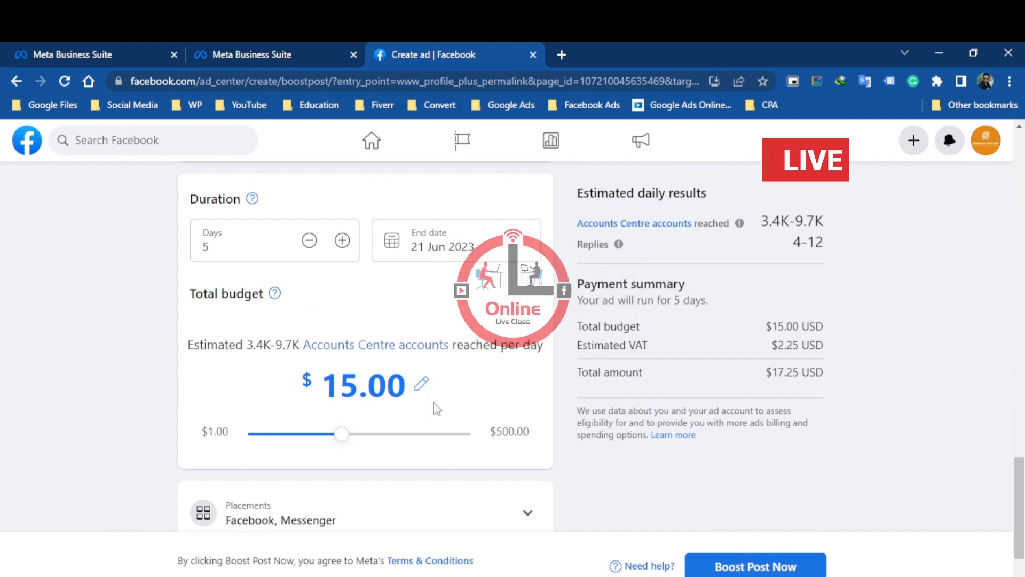
Check the placements and payment method, and set the boost's total budget to $10.00
scroll(571, 416, down, 2)
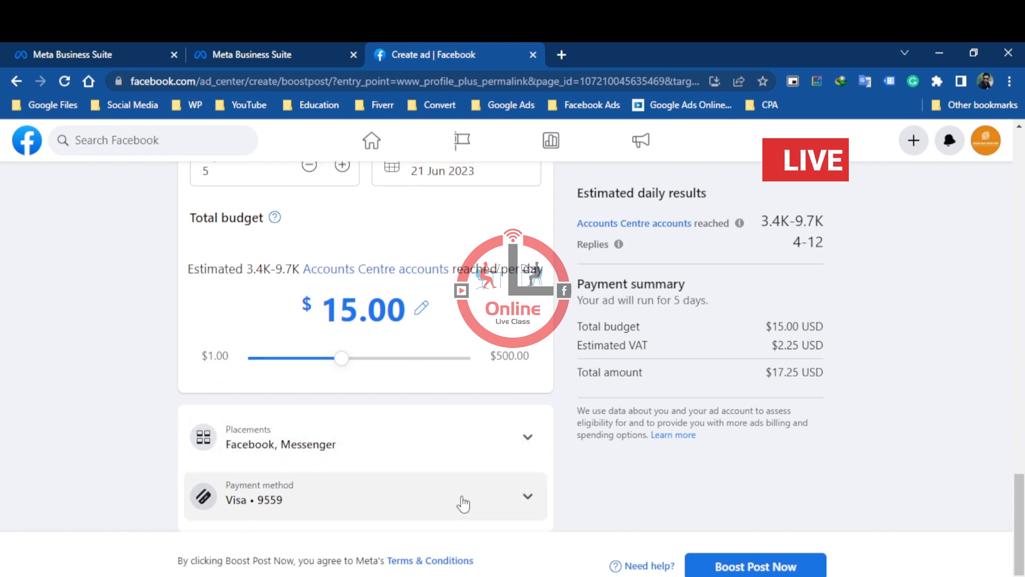
scroll(433, 501, up, 3)
scroll(434, 501, down, 3)
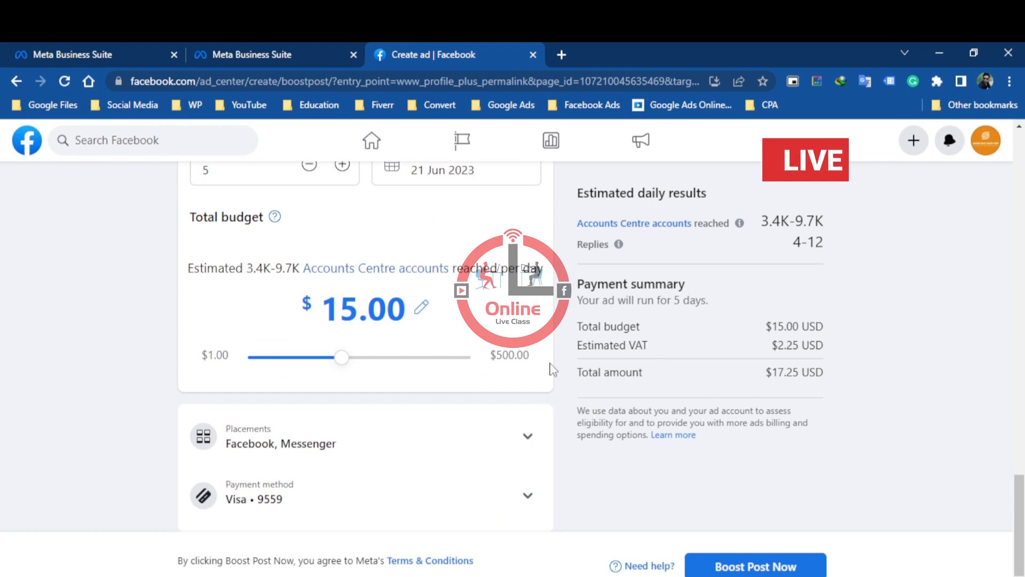
click(349, 317)
drag(367, 353, 338, 353)
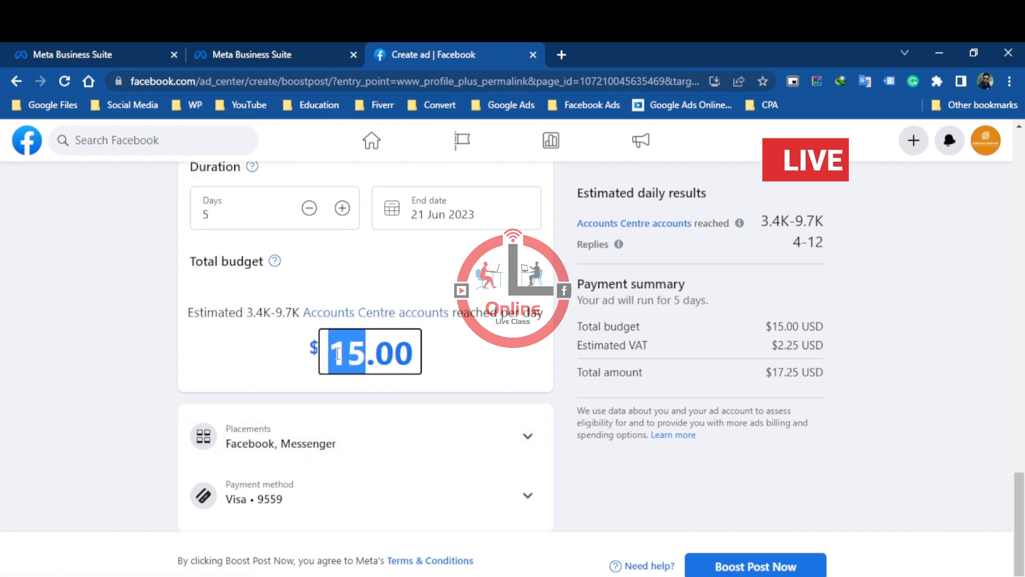
text(10)
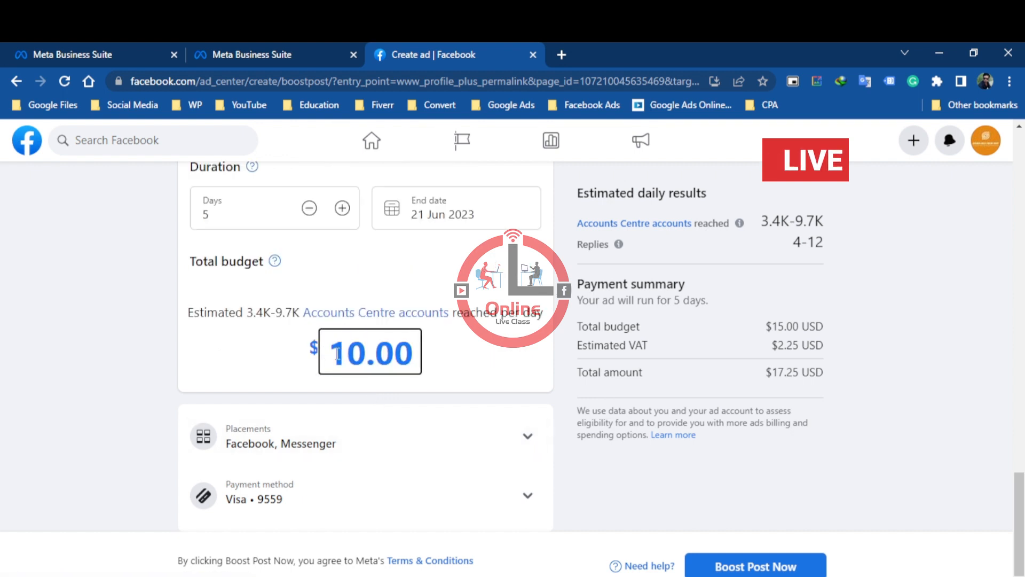
click(514, 366)
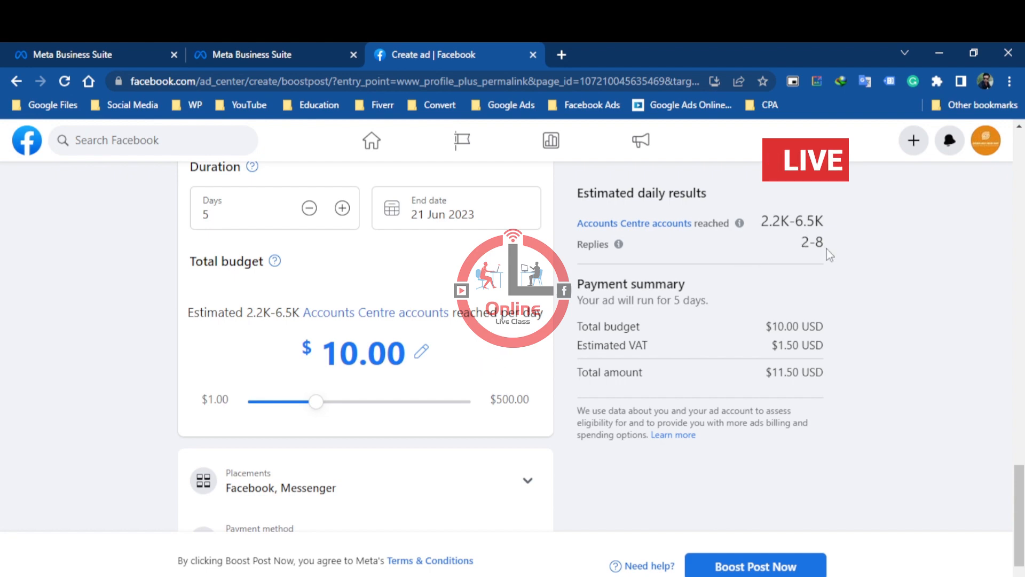
Review the ad's duration, audience, welcome message, messaging apps, preview and payment summary
scroll(755, 393, up, 3)
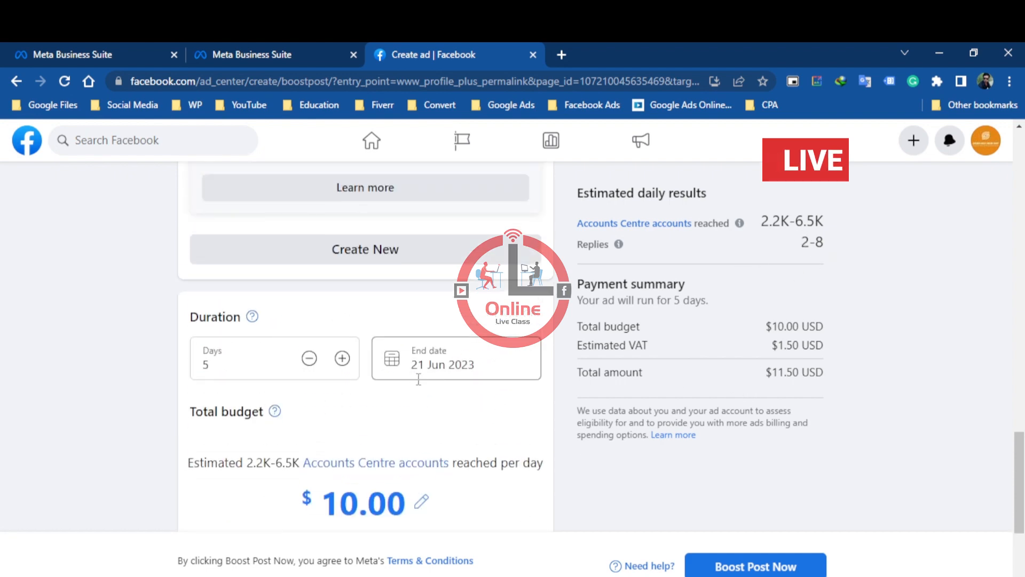
scroll(751, 390, up, 4)
scroll(682, 448, up, 8)
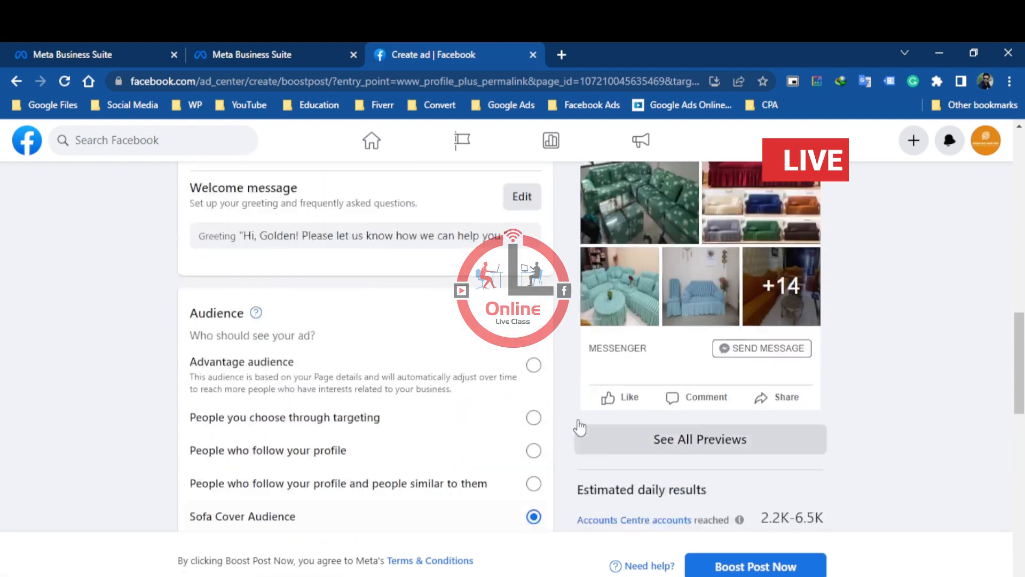
scroll(621, 404, up, 4)
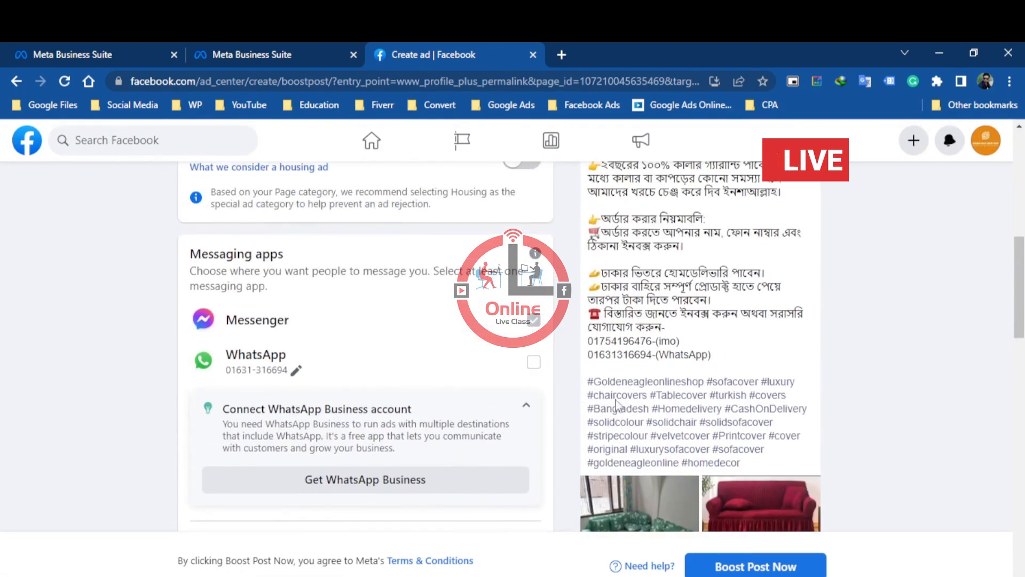
scroll(591, 391, up, 5)
scroll(550, 390, down, 10)
scroll(550, 392, down, 8)
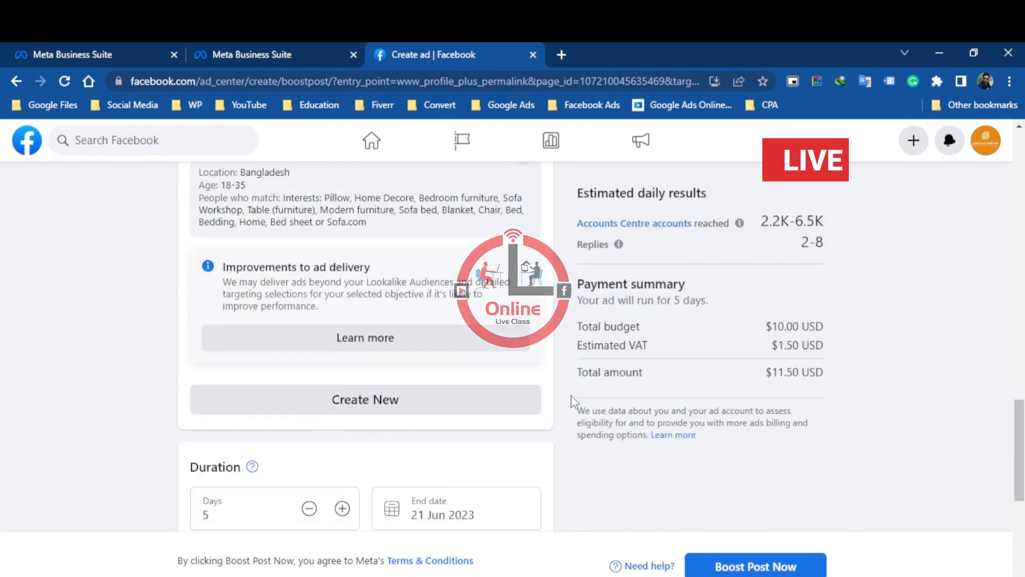
scroll(572, 402, up, 7)
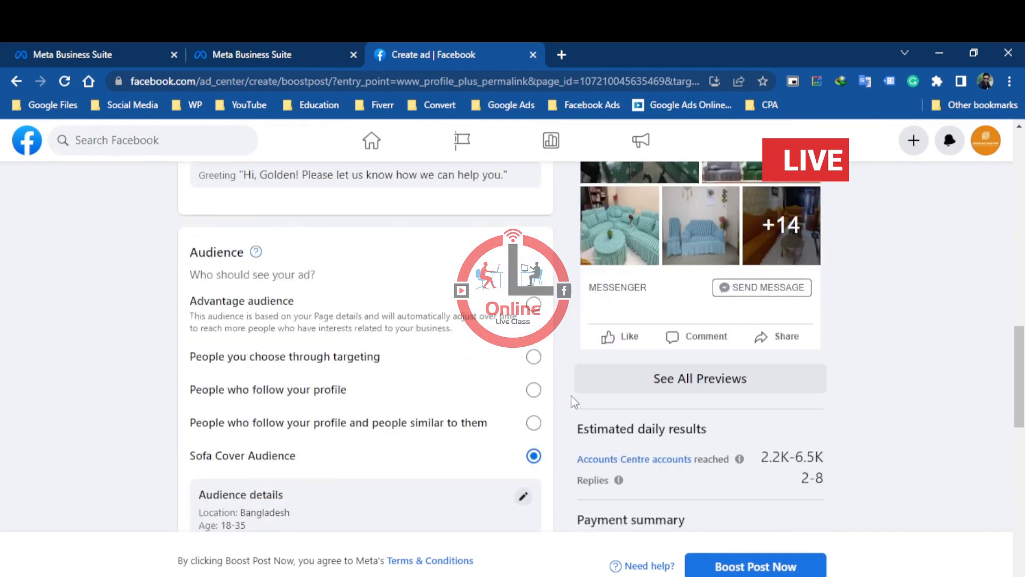
Open the Mridul Business account's Ads Manager in a new browser tab
click(333, 51)
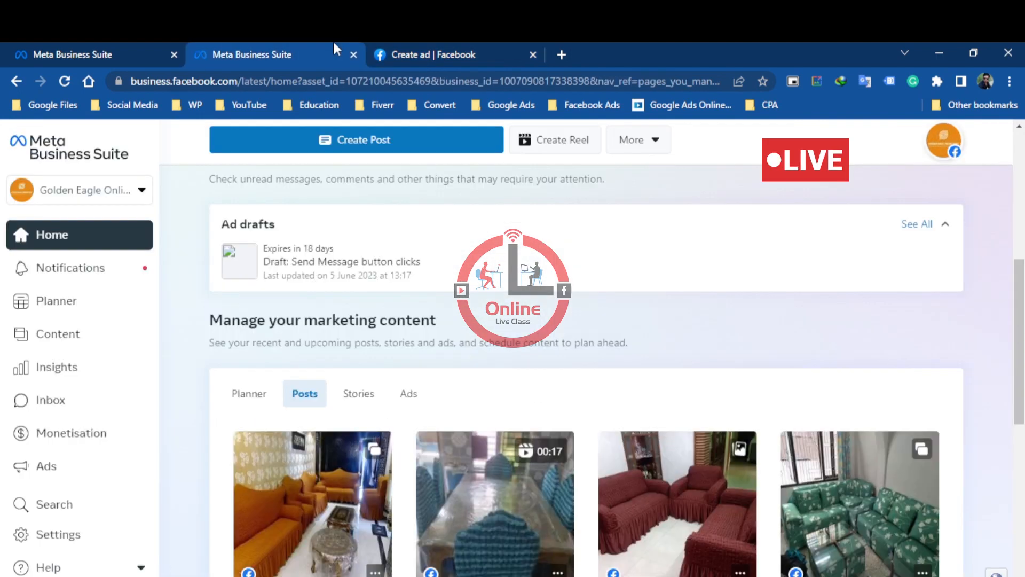
click(563, 54)
click(135, 105)
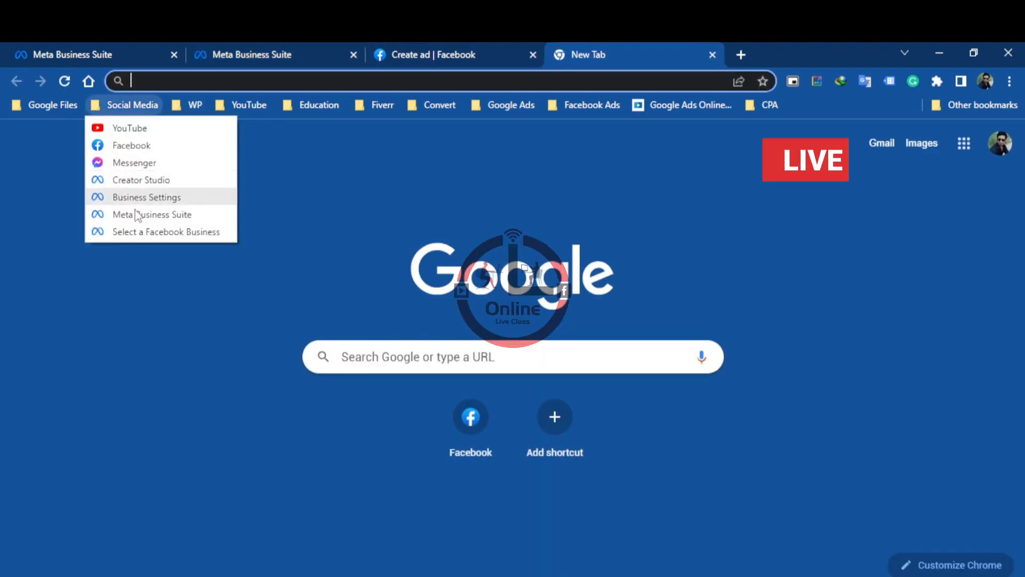
click(163, 233)
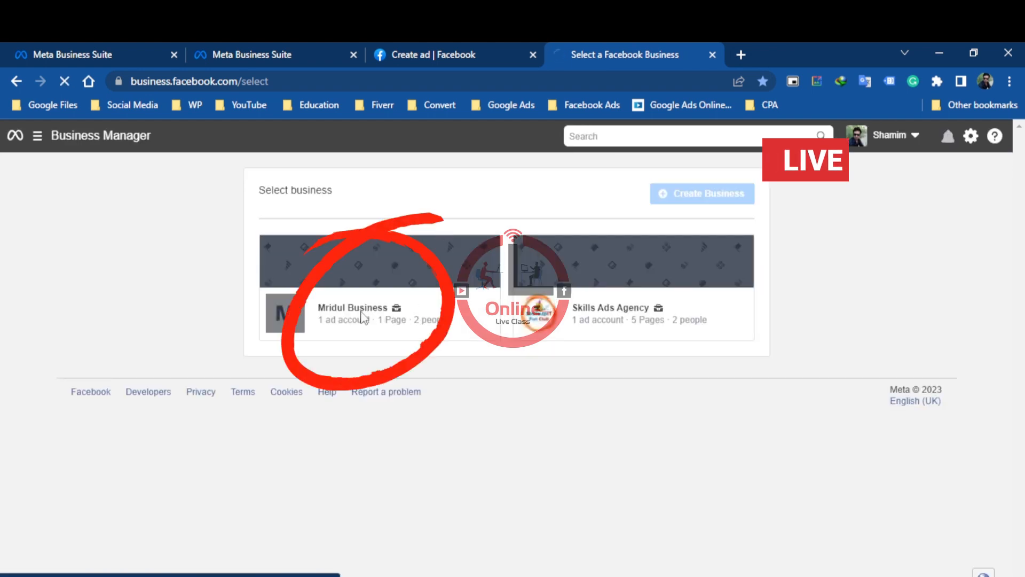
click(368, 316)
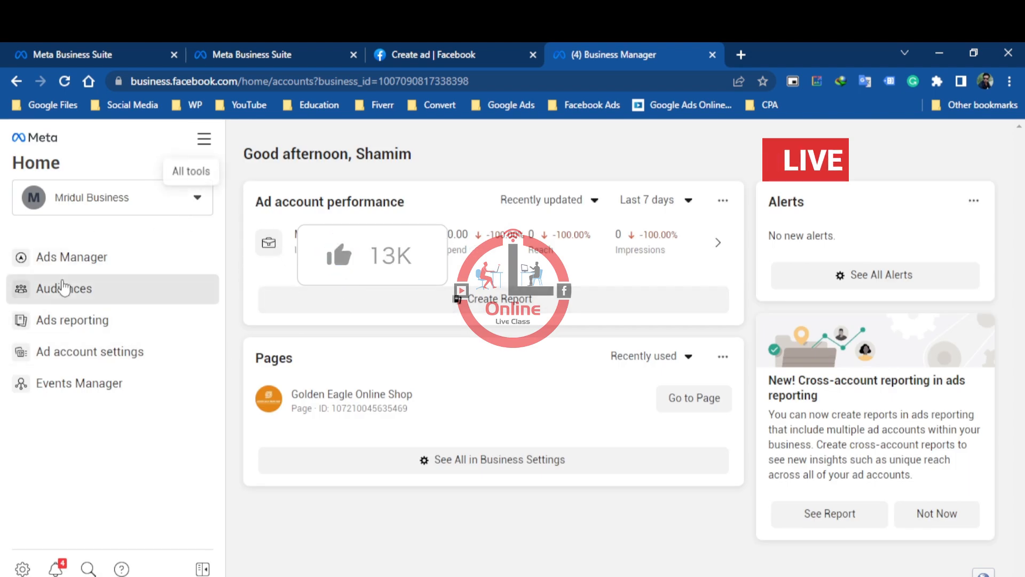
click(80, 260)
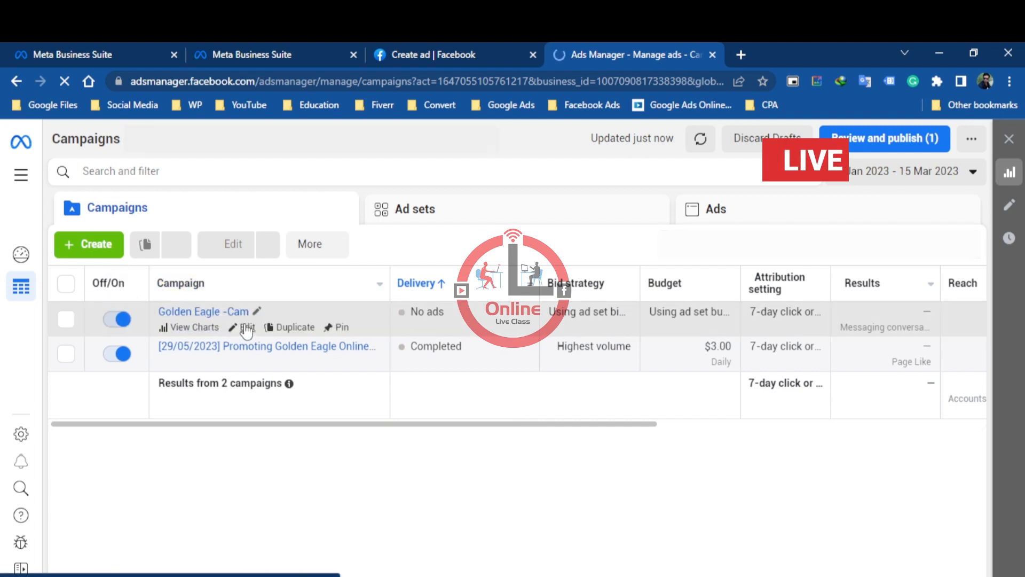
Open the Golden Eagle -Cam campaign for editing
click(246, 328)
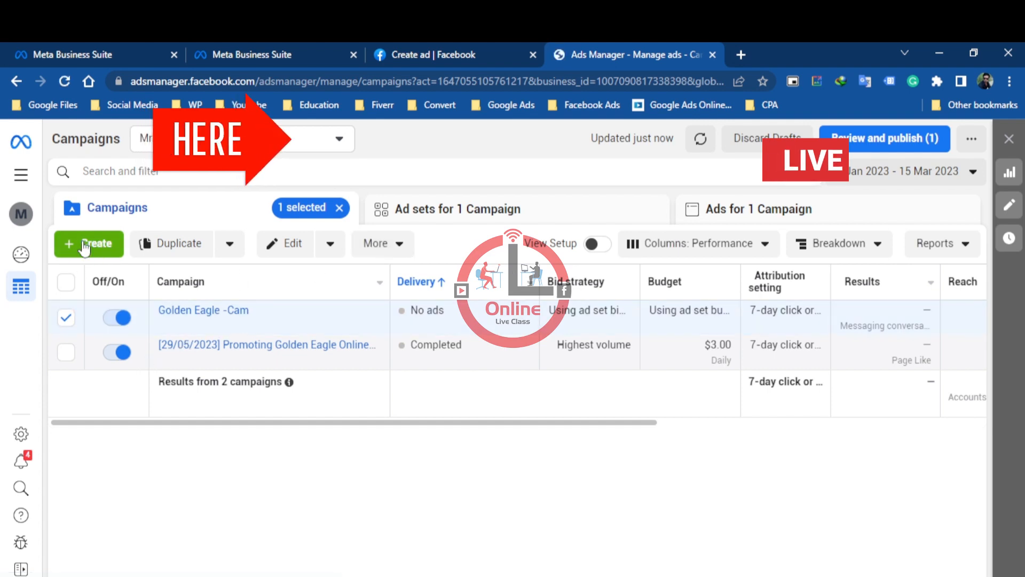
click(241, 325)
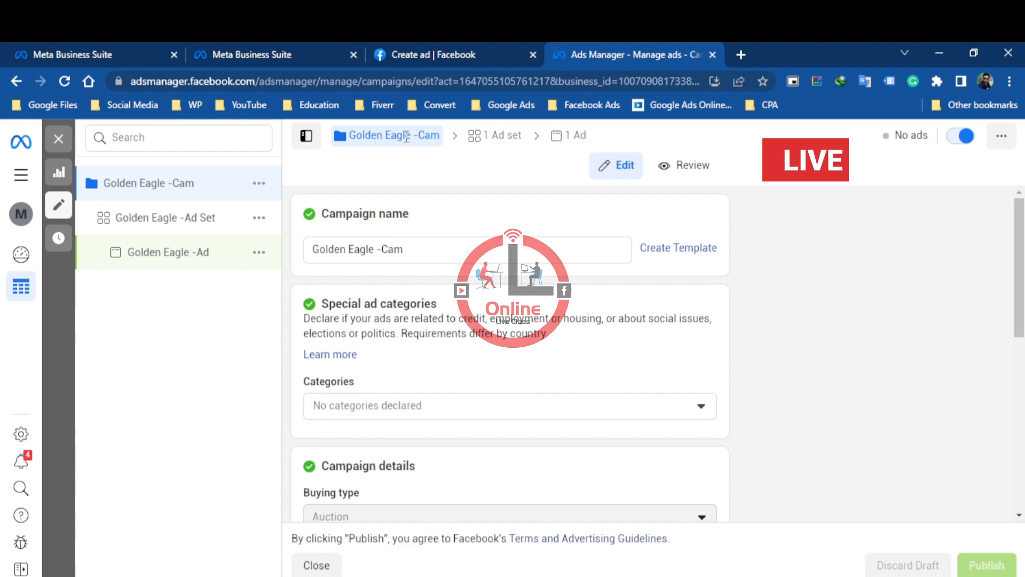
click(496, 140)
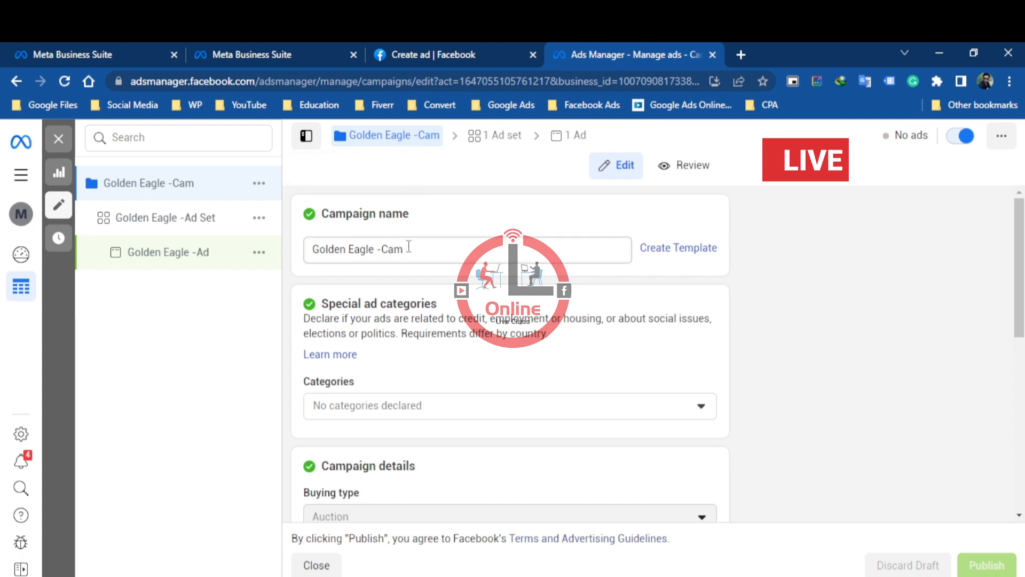
Review the campaign's special ad categories, buying type, objective, spending limit, A/B test and Advantage campaign budget settings
scroll(422, 325, down, 2)
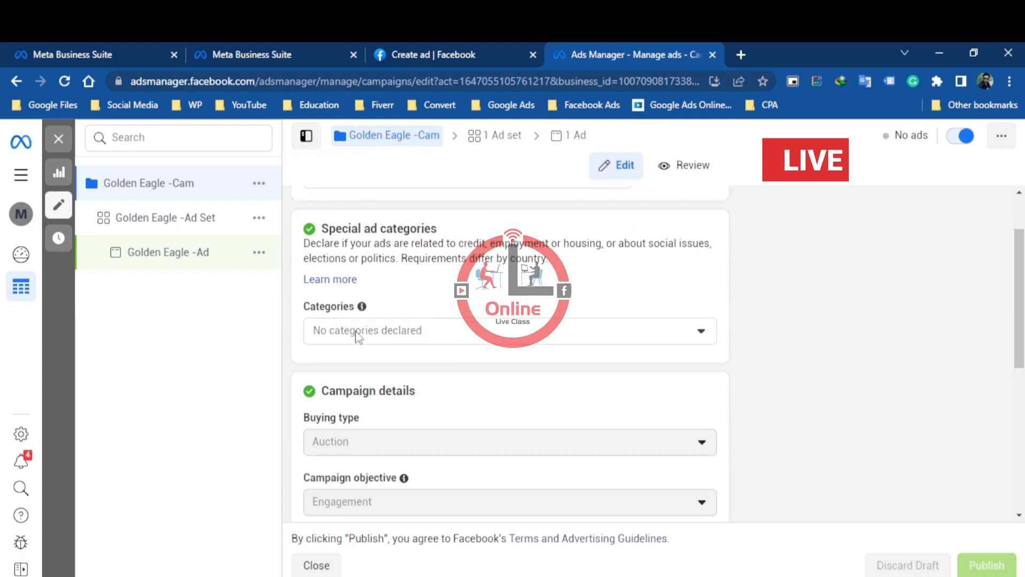
scroll(362, 342, down, 8)
scroll(396, 348, up, 4)
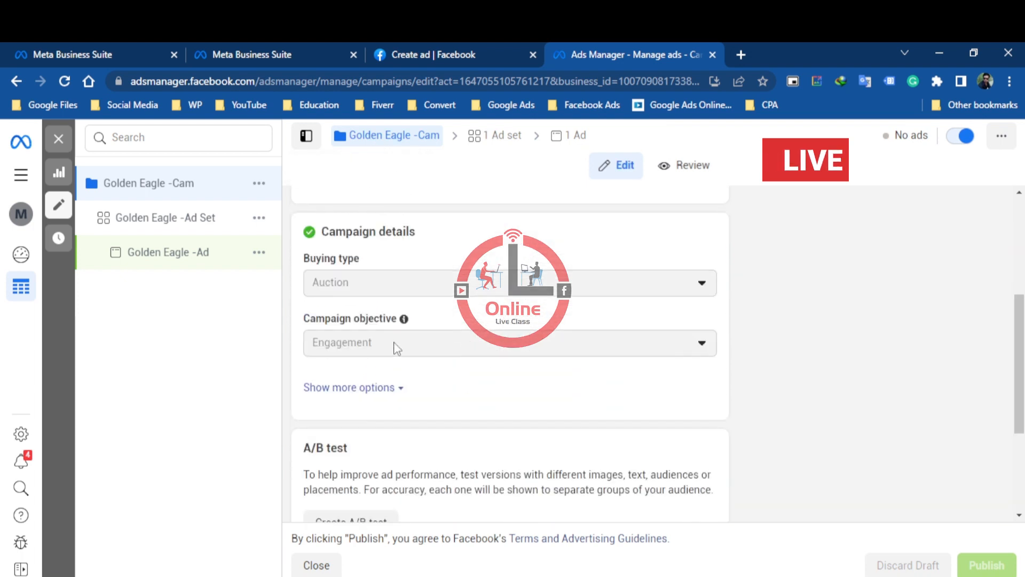
click(369, 388)
scroll(454, 392, down, 1)
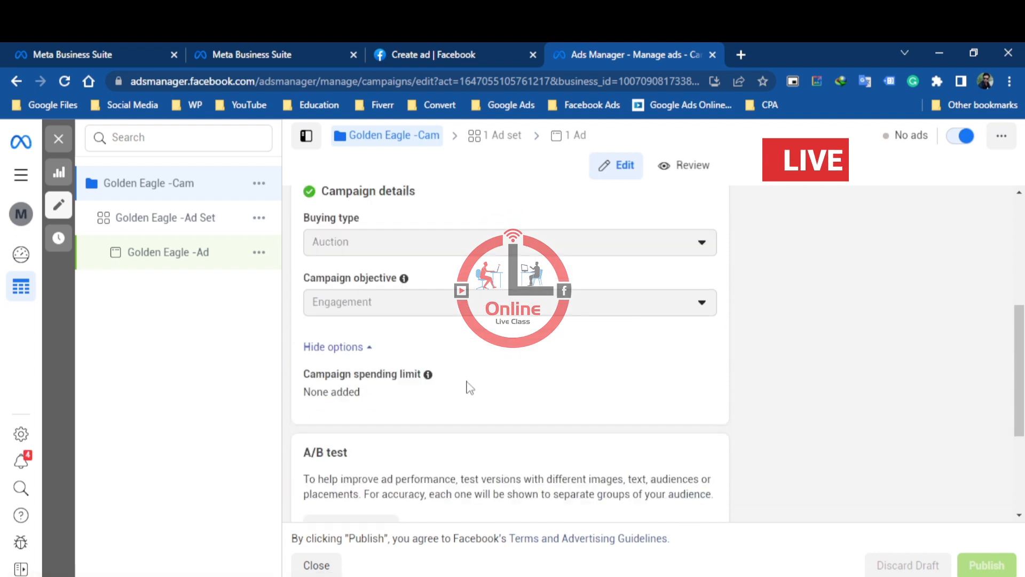
scroll(468, 387, down, 1)
scroll(483, 377, down, 4)
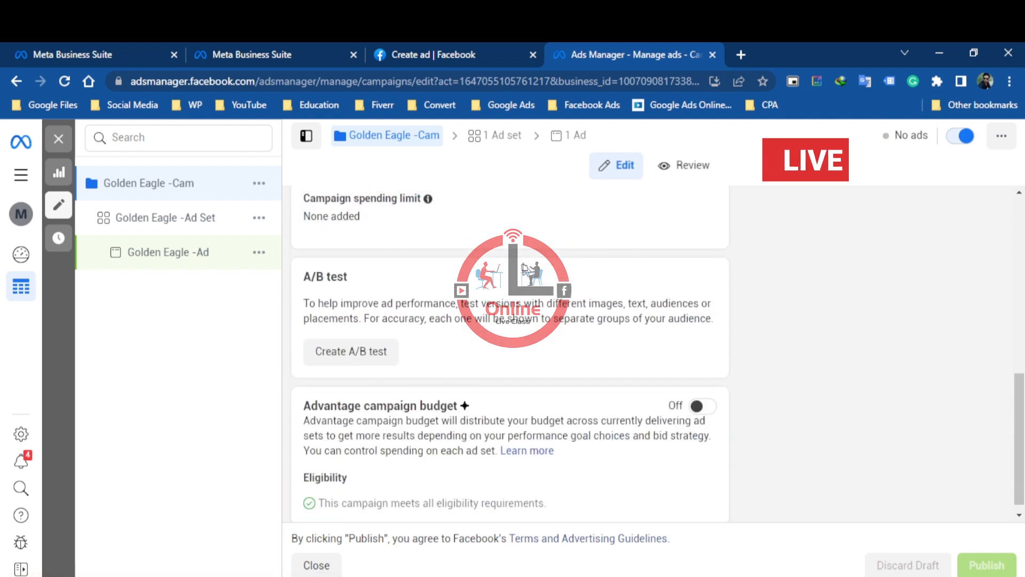
scroll(524, 337, down, 1)
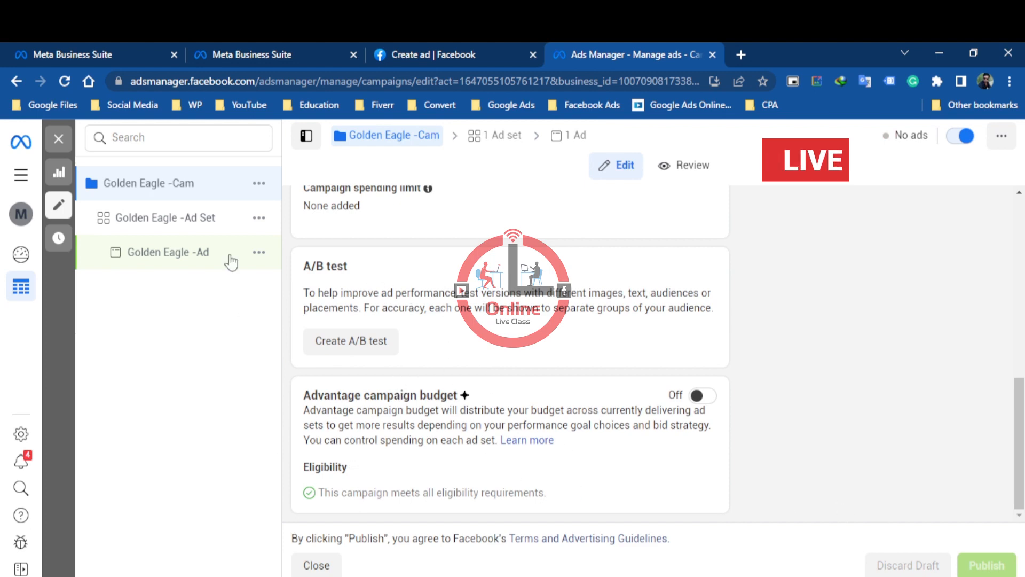
Open the Golden Eagle -Ad Set and review its conversion location, ad type and messaging apps
click(190, 227)
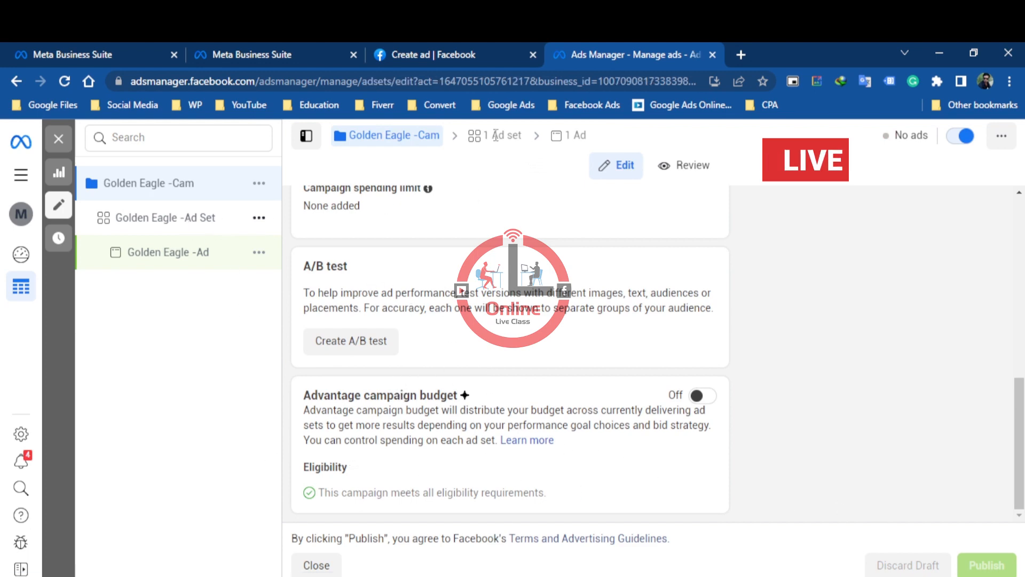
scroll(457, 342, down, 2)
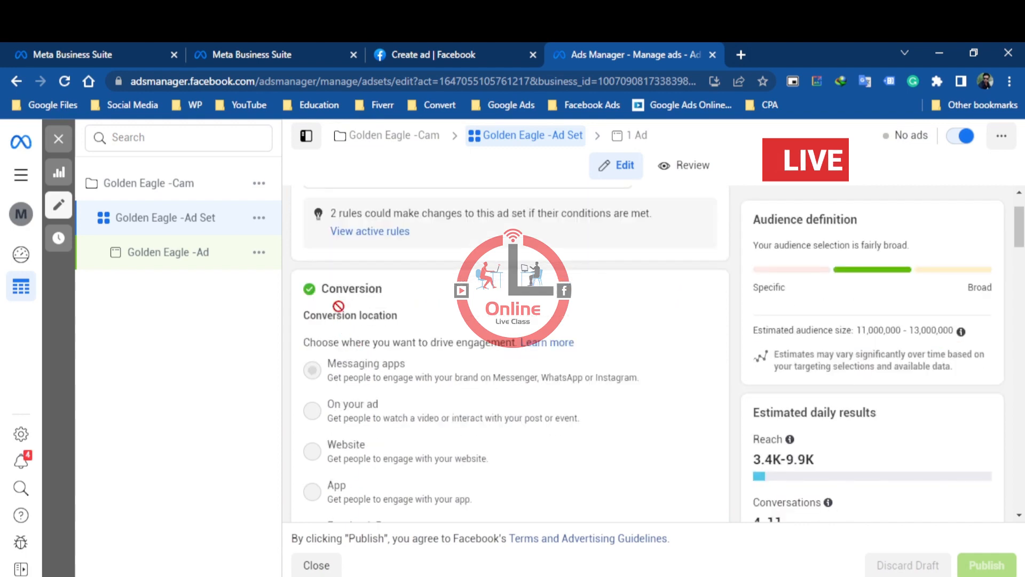
mouse_move(413, 371)
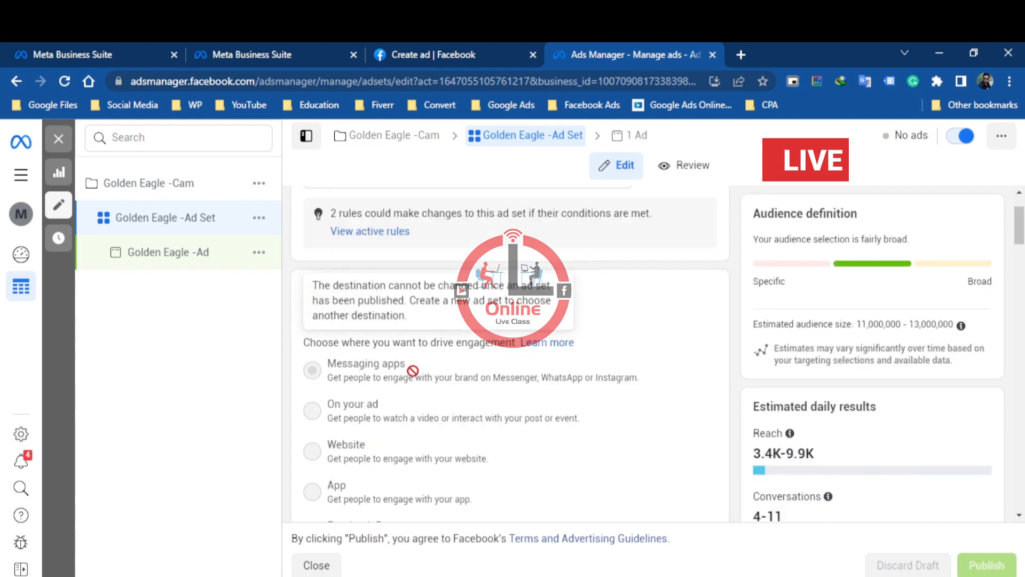
scroll(444, 367, down, 2)
scroll(443, 366, down, 6)
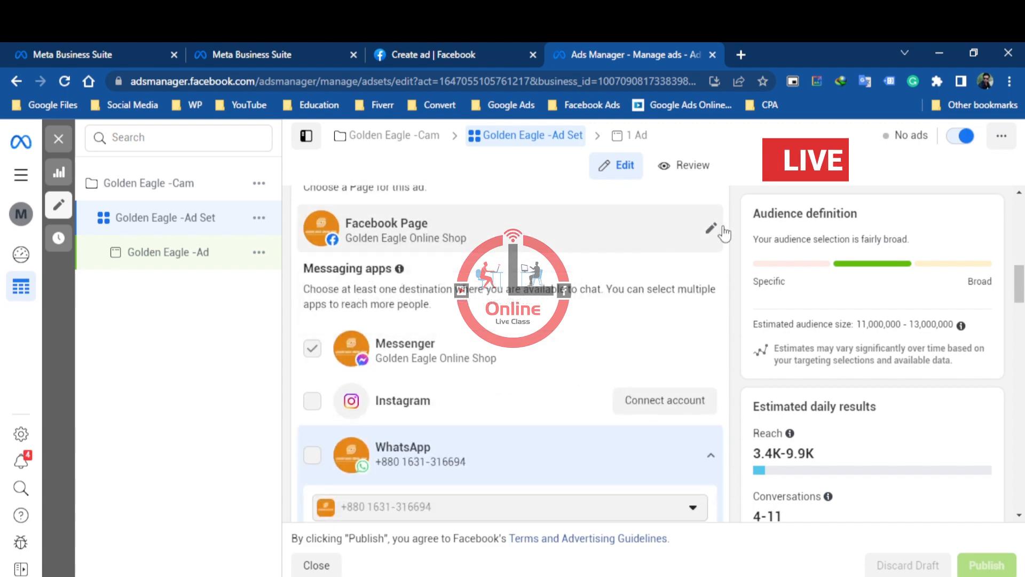
scroll(492, 366, down, 3)
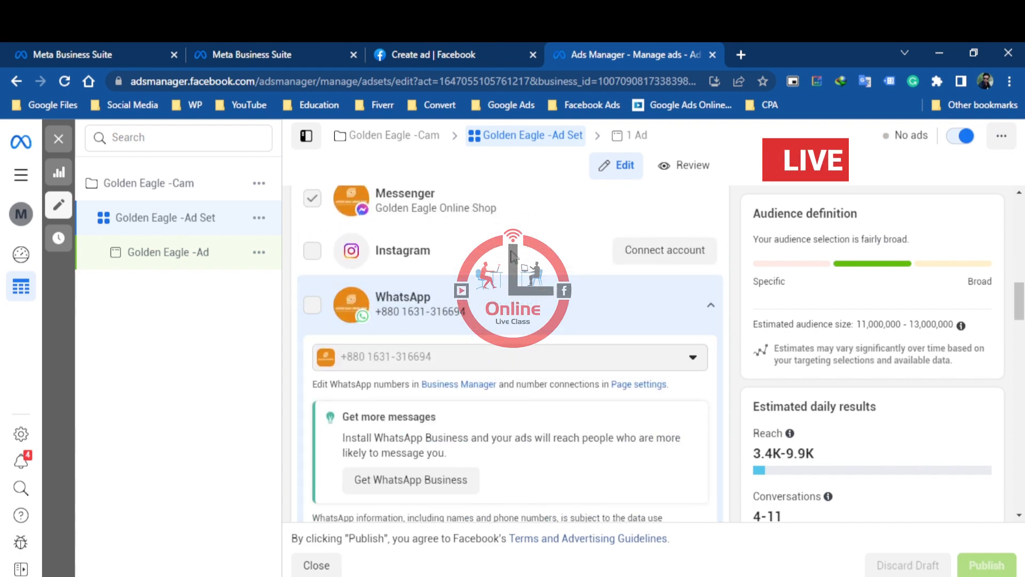
Check which Facebook Page the ad set uses by expanding and collapsing its Page selection
scroll(460, 274, up, 1)
scroll(504, 309, up, 3)
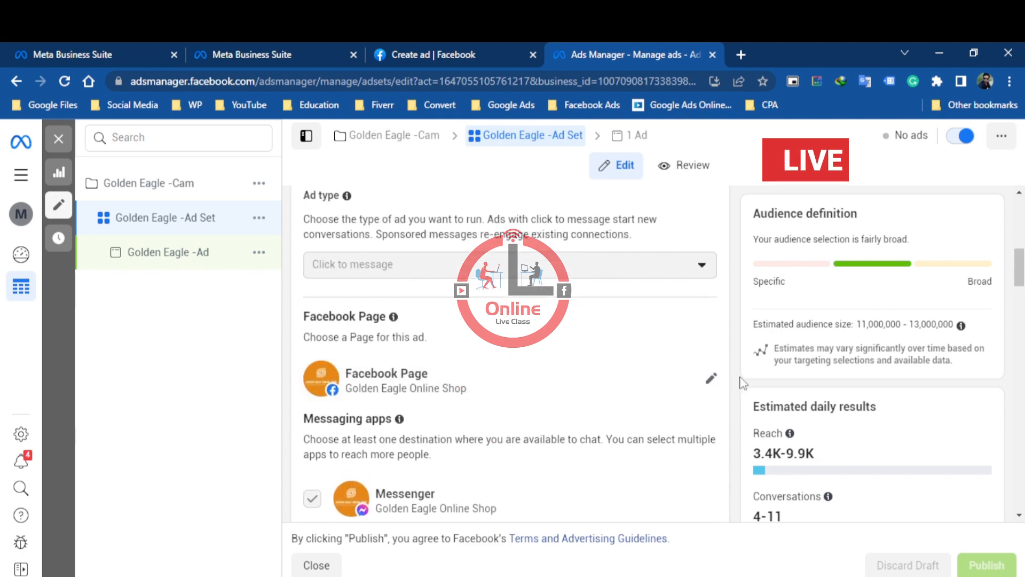
click(712, 382)
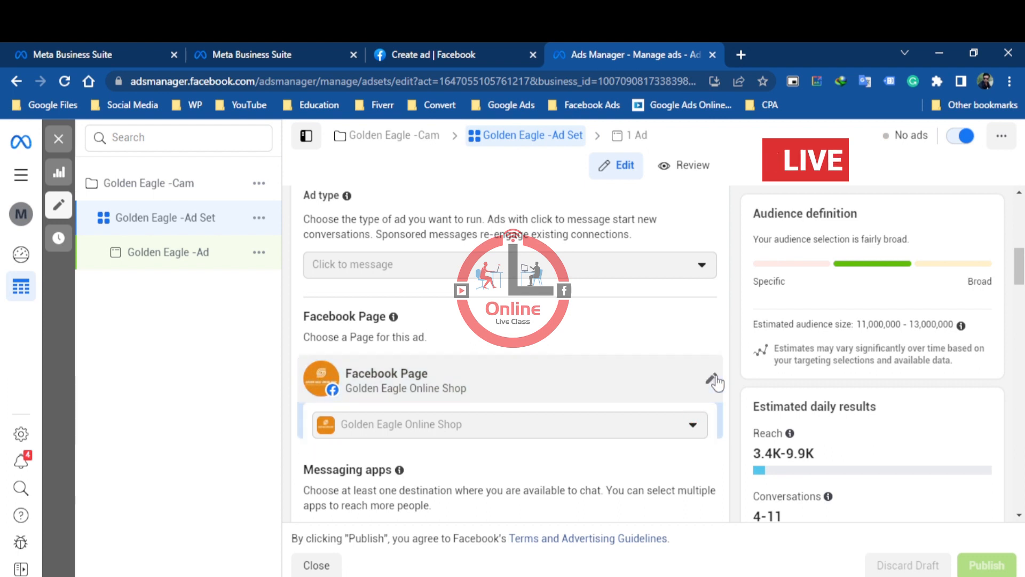
click(711, 380)
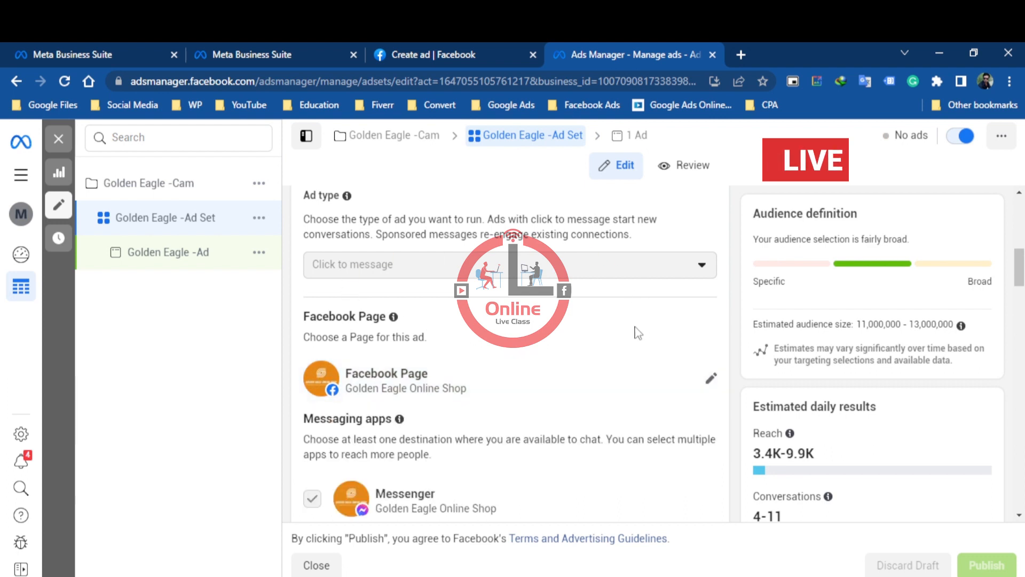
Review the ad set's messaging apps, bid control, lifetime budget, estimated results graph and schedule
scroll(637, 330, down, 3)
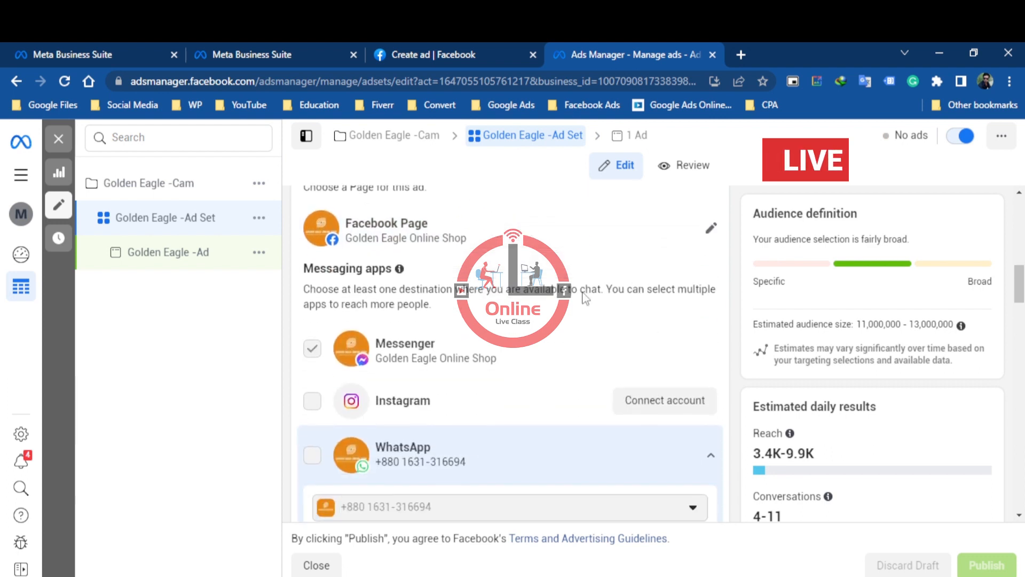
scroll(520, 262, down, 3)
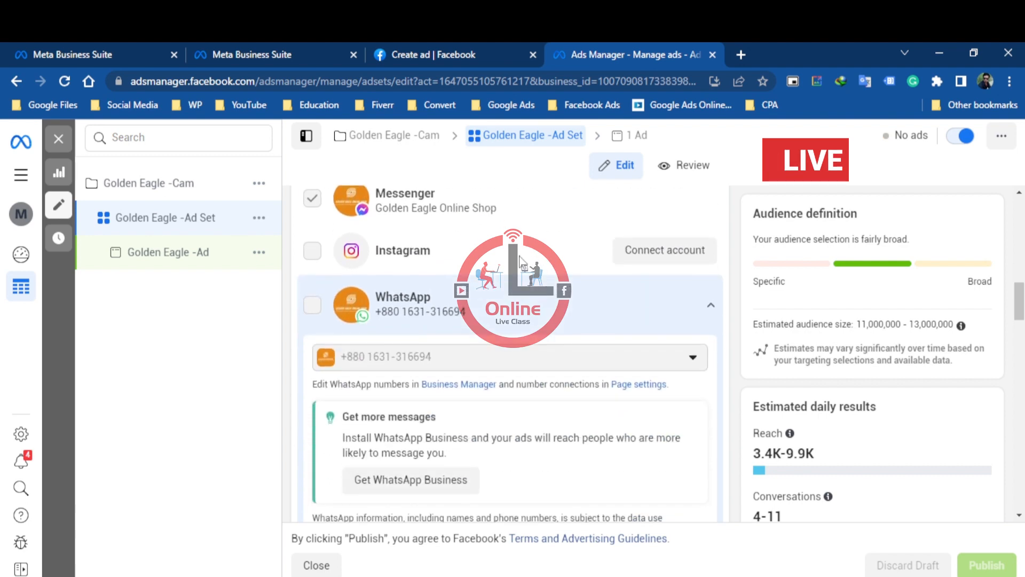
scroll(521, 262, down, 10)
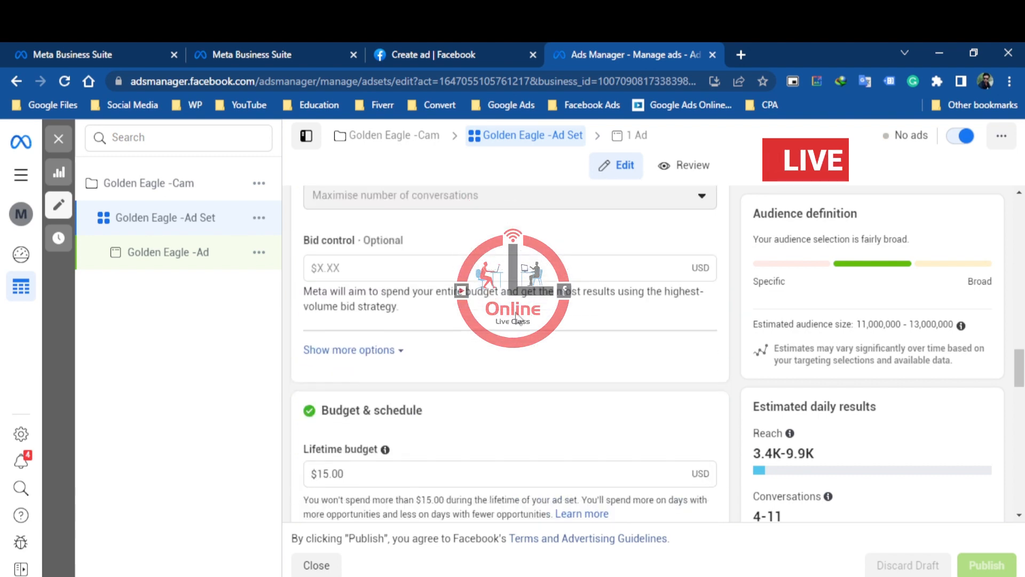
scroll(517, 318, down, 5)
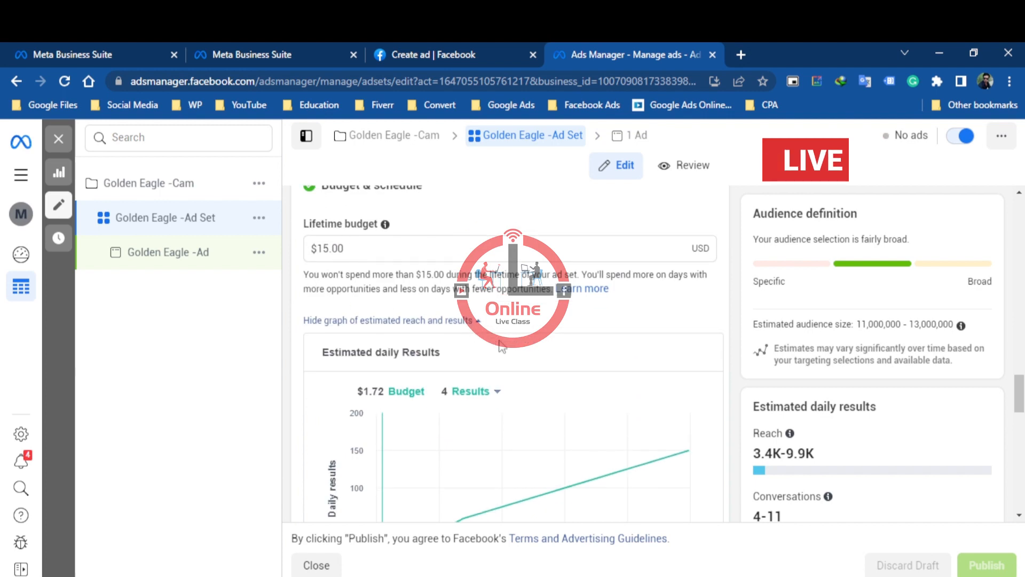
scroll(354, 249, down, 2)
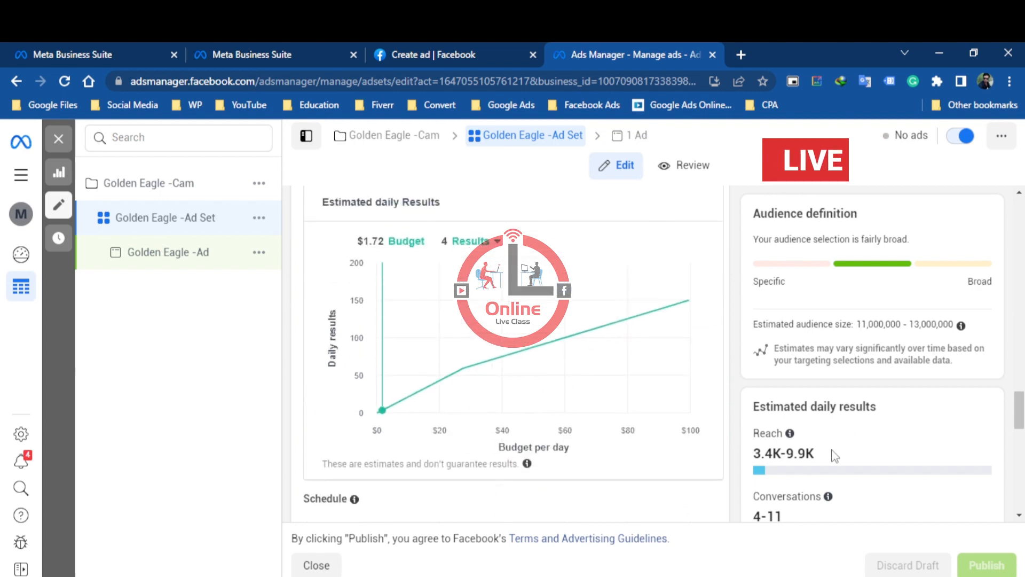
drag(1020, 416, 1020, 442)
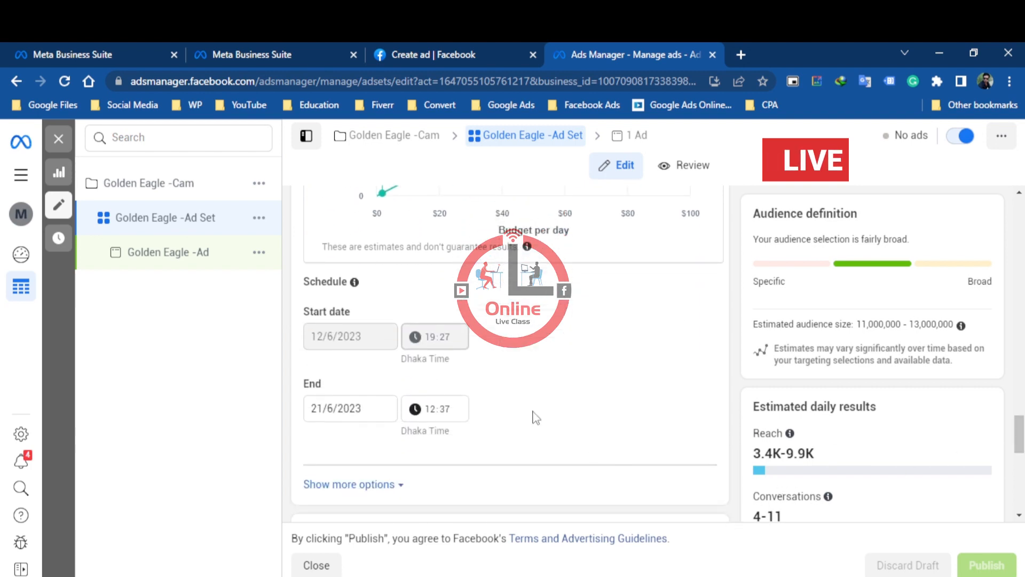
Switch back to the Facebook boost setup and set its total budget to $15.00
click(431, 51)
scroll(761, 408, down, 3)
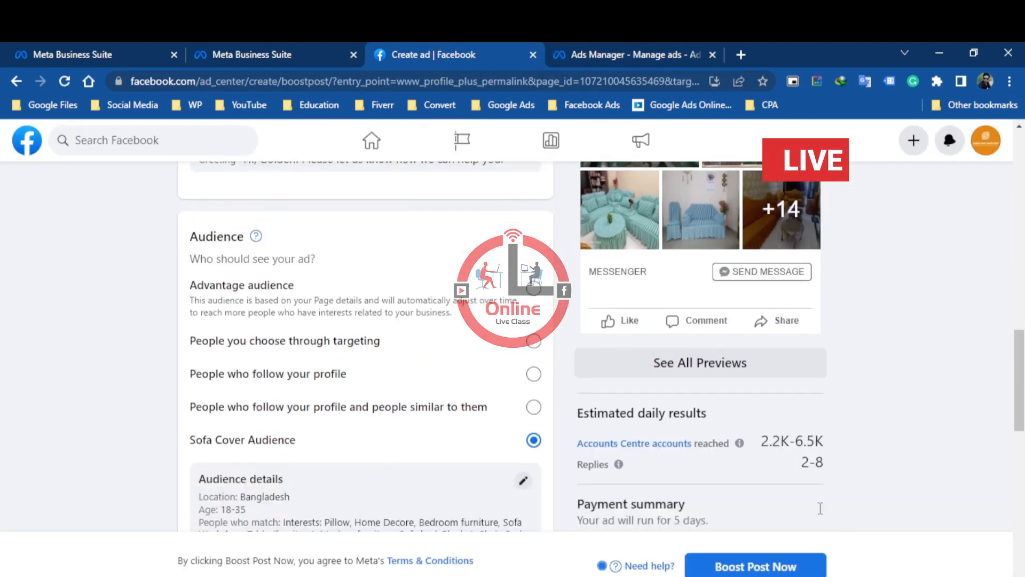
scroll(339, 431, down, 4)
scroll(378, 419, down, 4)
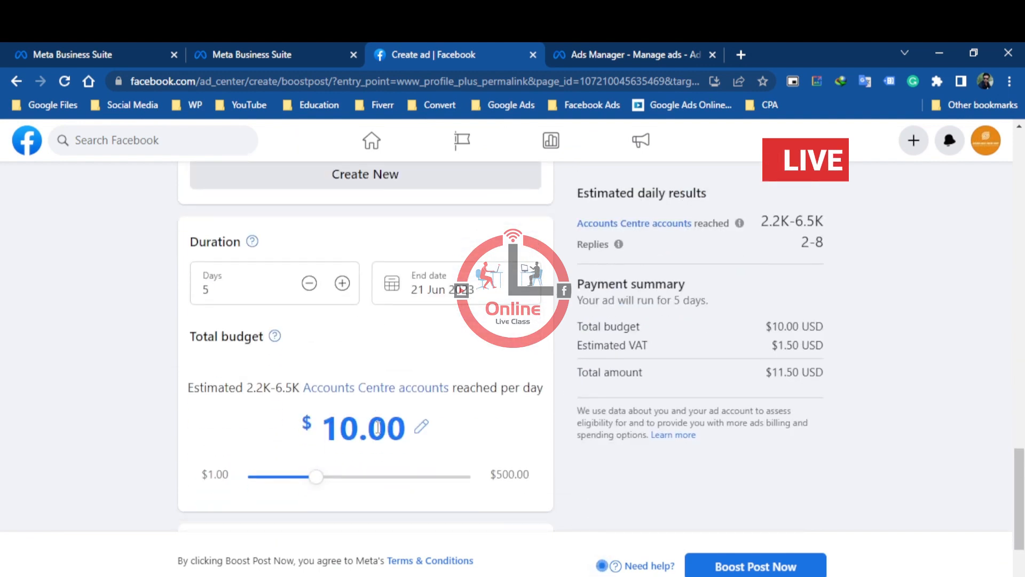
click(355, 428)
drag(356, 429, 330, 429)
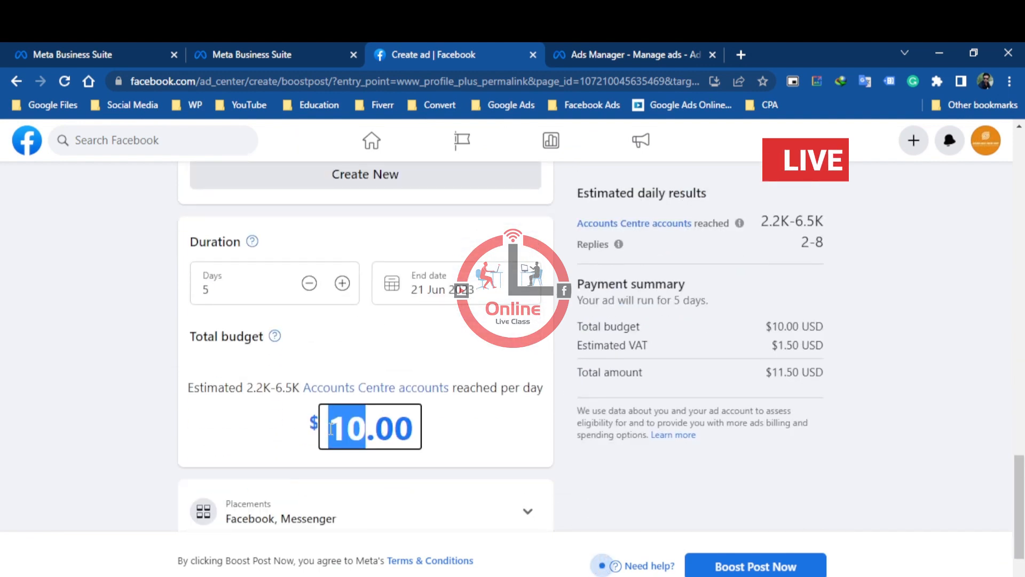
text(15)
click(486, 422)
scroll(486, 422, down, 3)
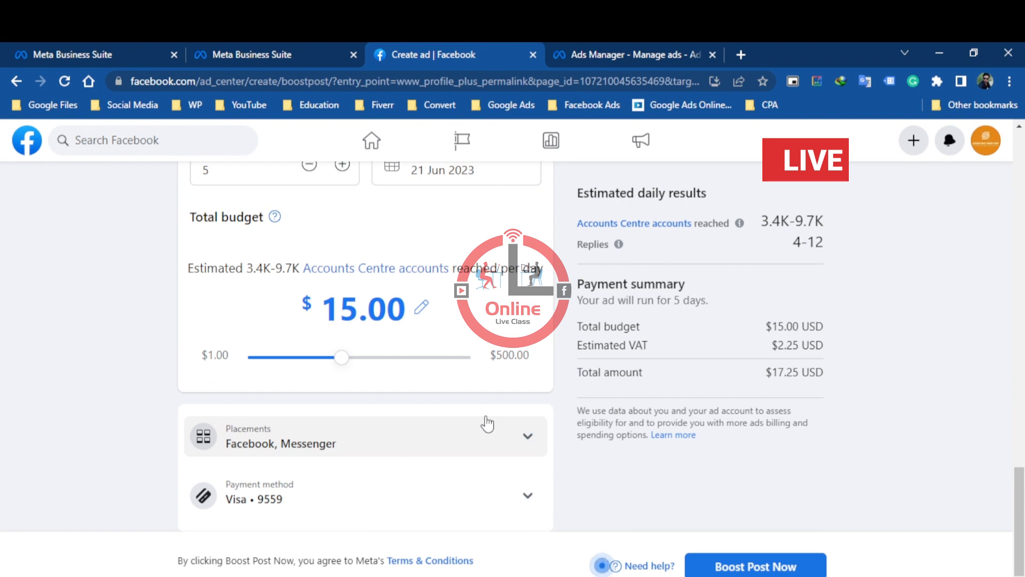
scroll(795, 239, up, 3)
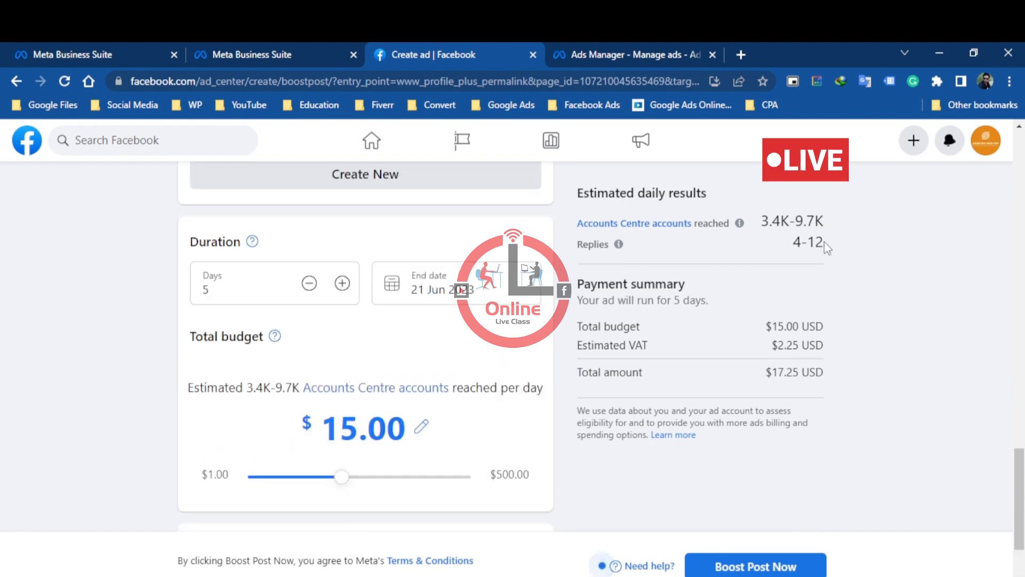
Compare the ad set's schedule, saved audience and estimated daily results in Ads Manager with the boost's duration and estimates
click(638, 51)
scroll(669, 412, down, 4)
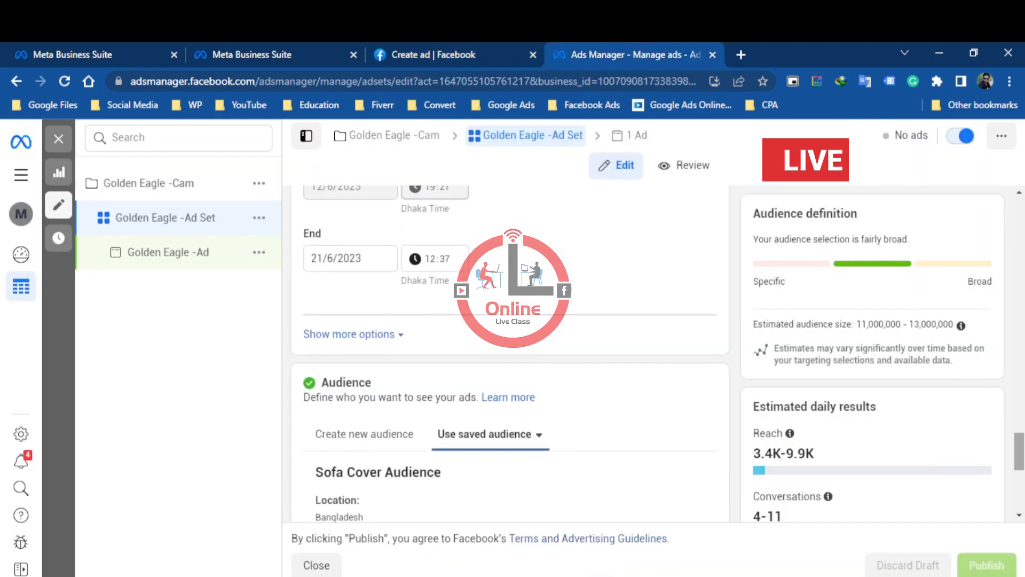
scroll(1017, 468, down, 3)
scroll(774, 161, up, 2)
click(429, 54)
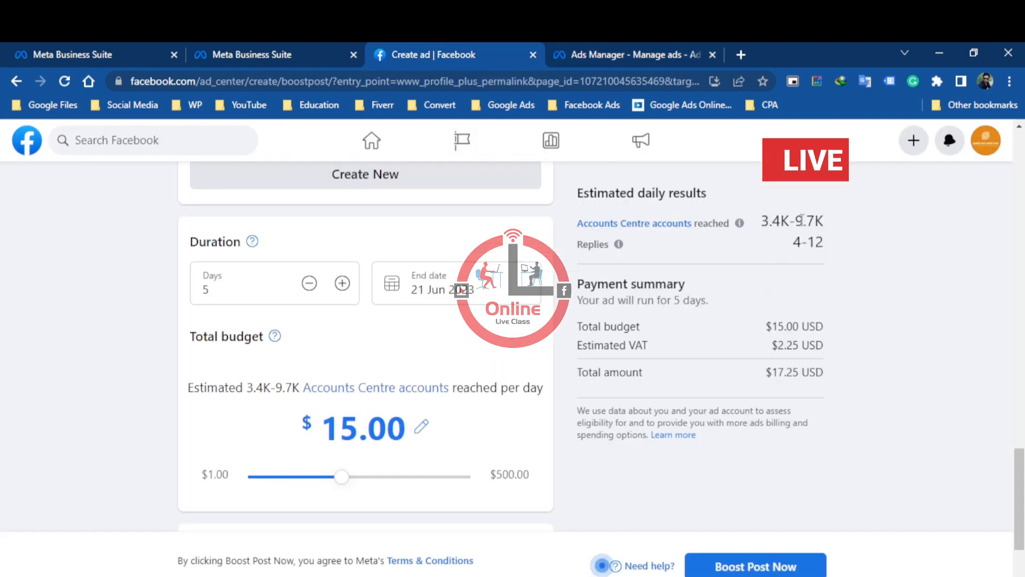
click(656, 52)
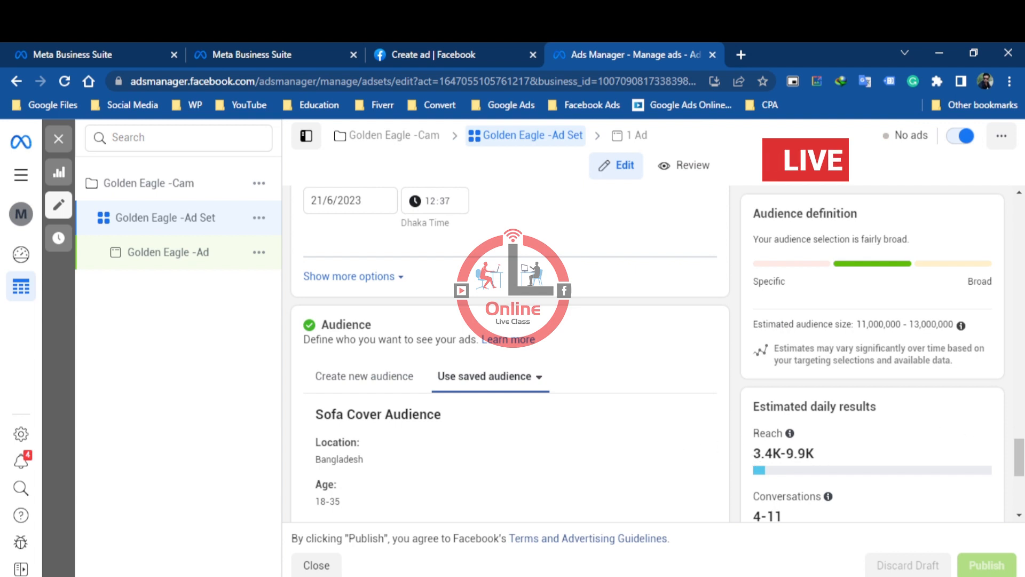
Review the saved Sofa Cover Audience's location, age and interests in the ad set
drag(1018, 464, 1017, 479)
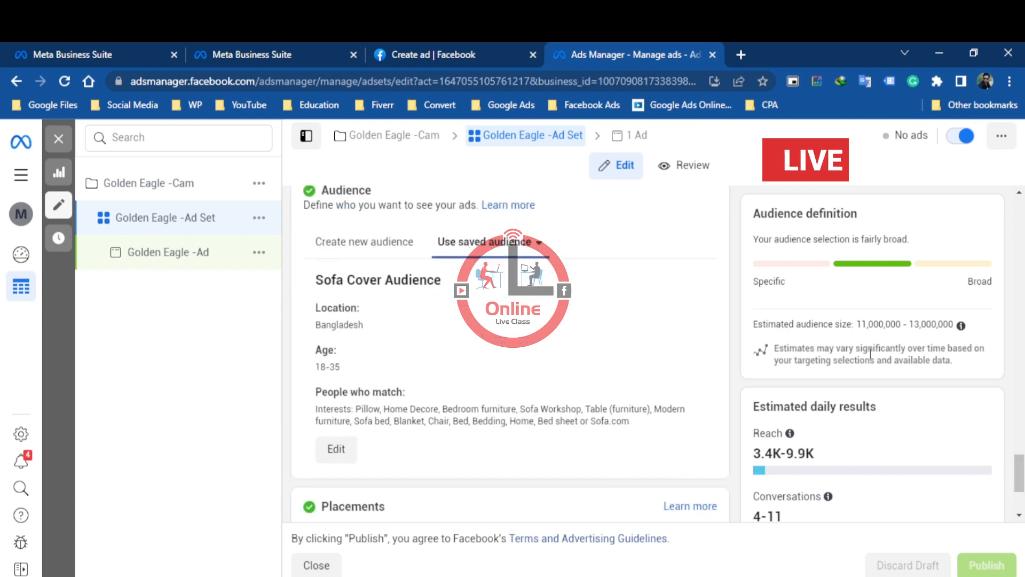
scroll(649, 394, up, 1)
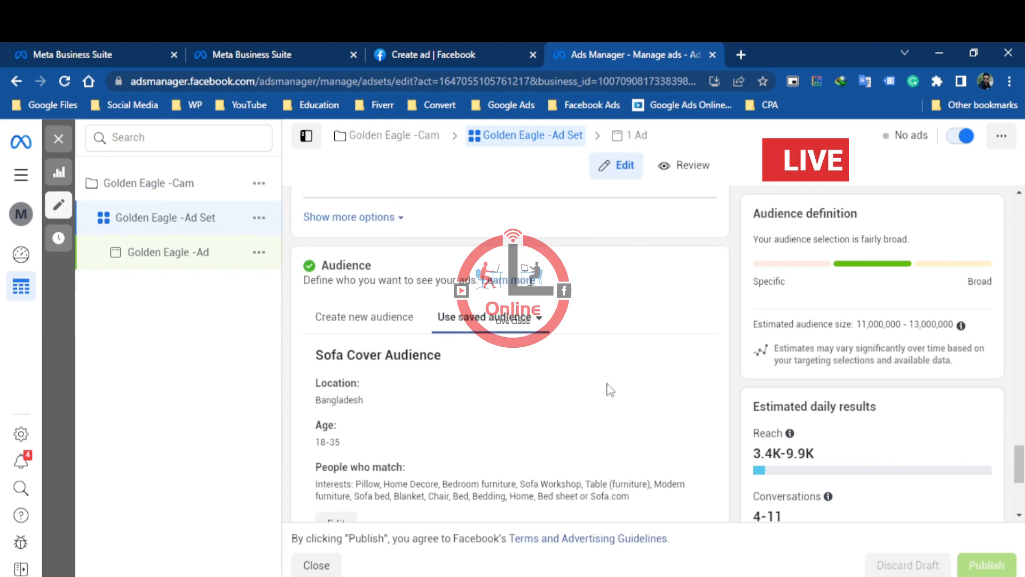
scroll(508, 344, up, 4)
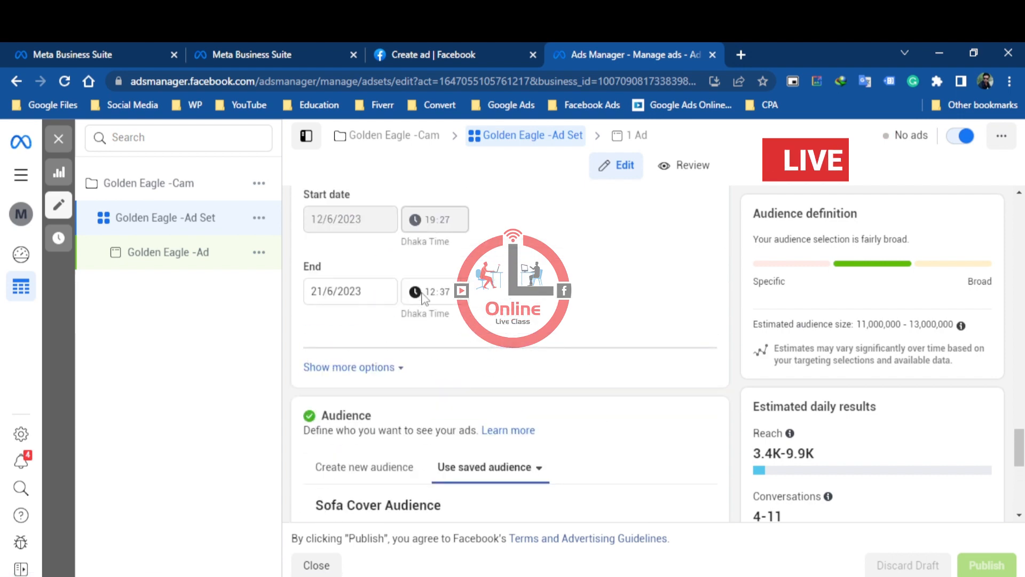
Check the ad set's lifetime budget and hide the graph of estimated reach and results
scroll(507, 313, up, 5)
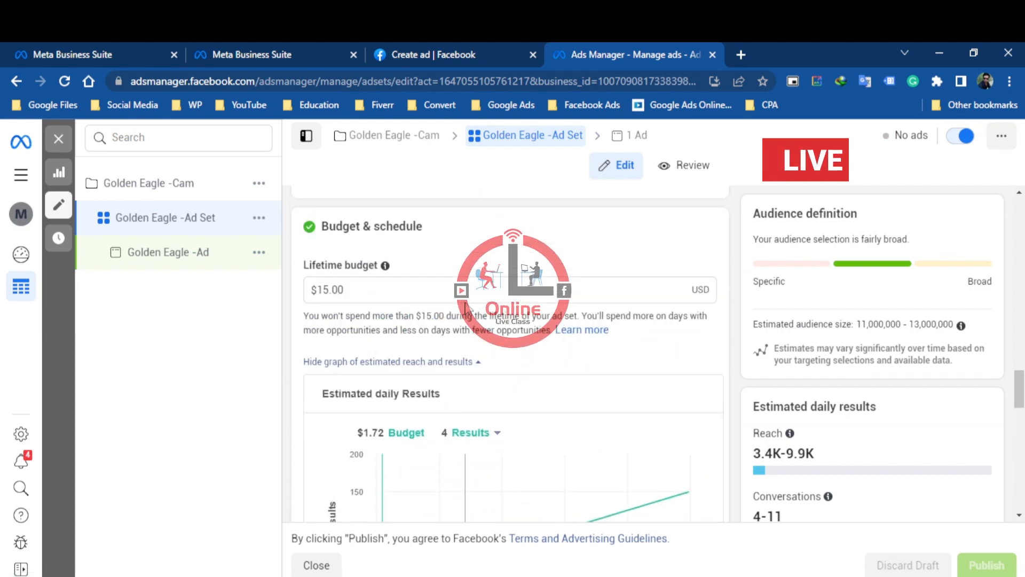
click(413, 284)
scroll(422, 291, up, 3)
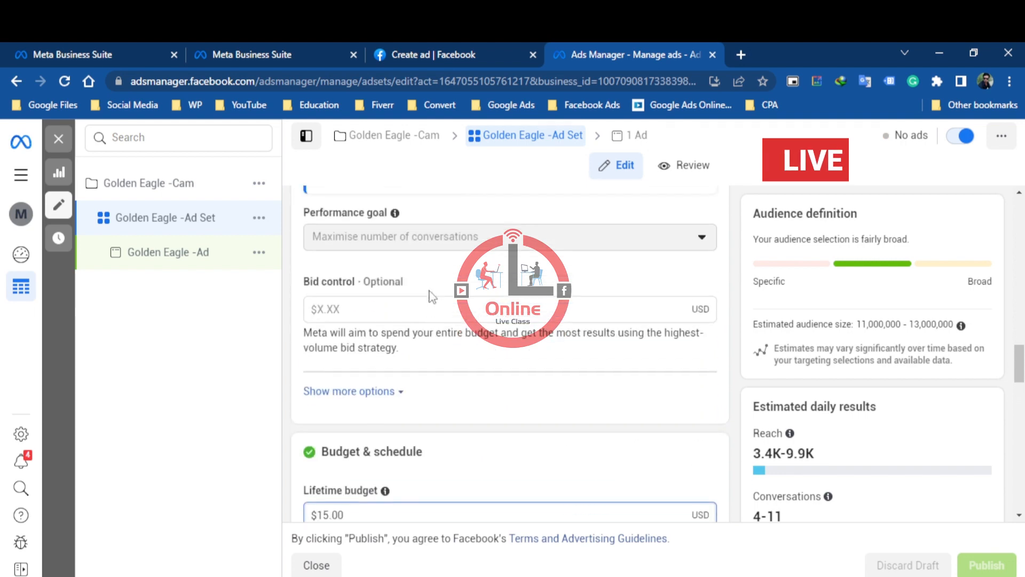
scroll(382, 456, down, 2)
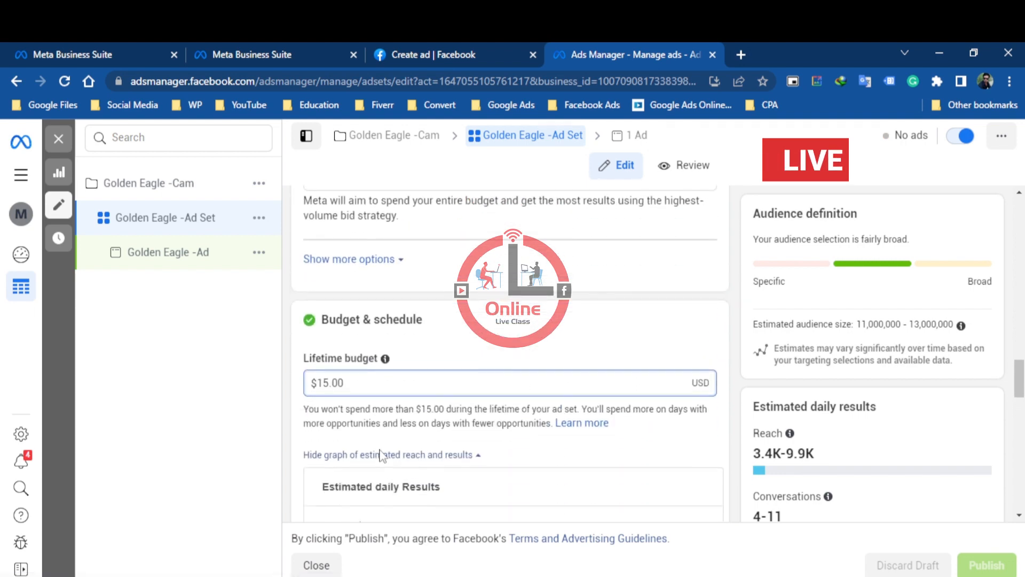
scroll(382, 456, down, 2)
click(399, 363)
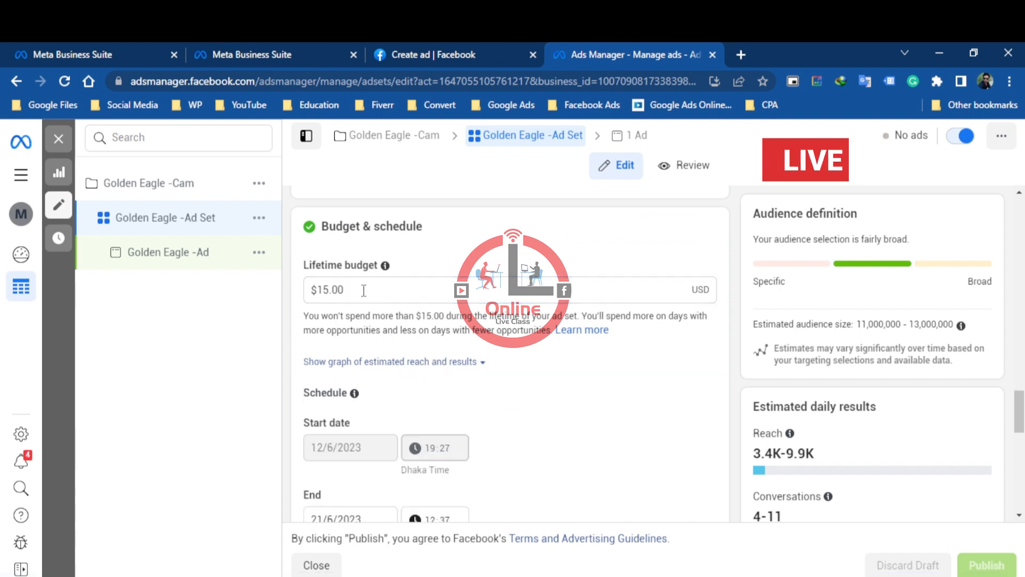
drag(364, 290, 302, 297)
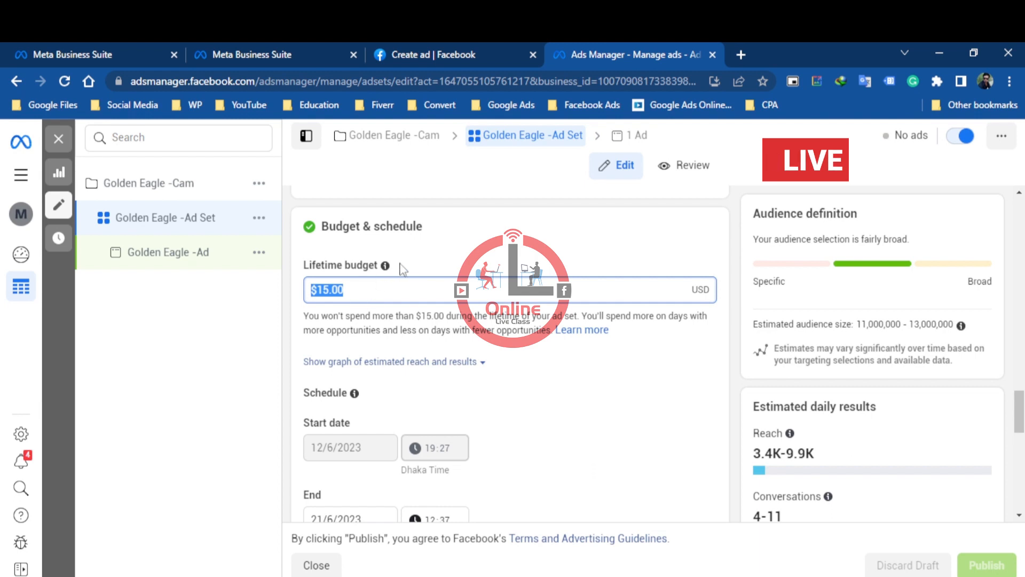
click(455, 262)
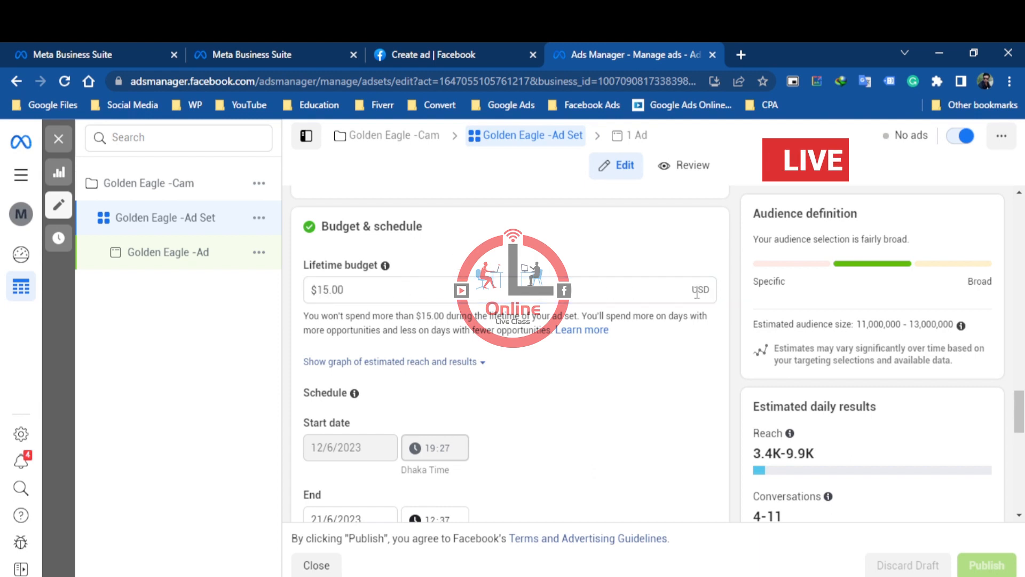
Show the additional Budget & schedule options and enable Run ads on a schedule
scroll(568, 426, down, 3)
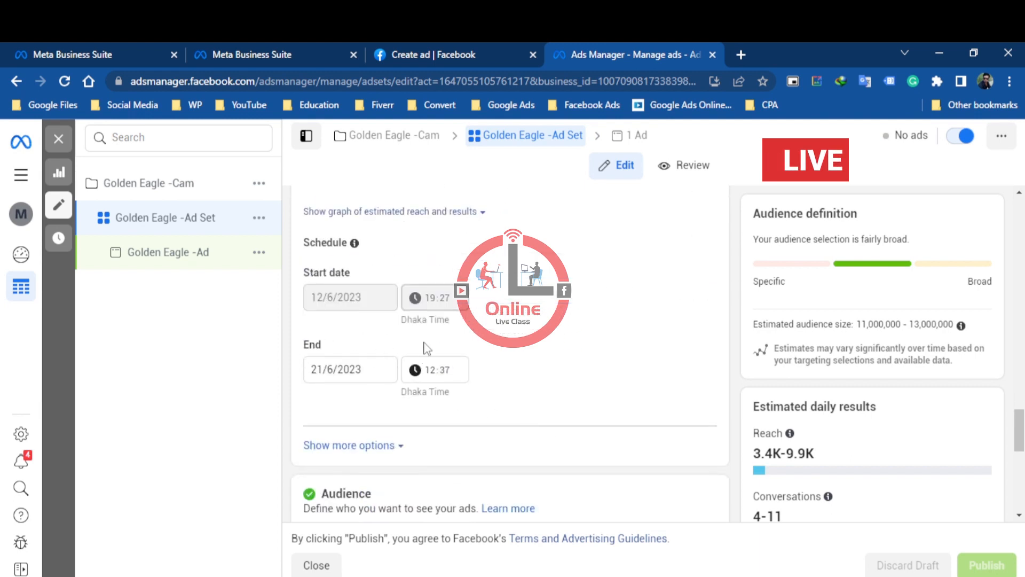
scroll(534, 363, down, 3)
click(371, 297)
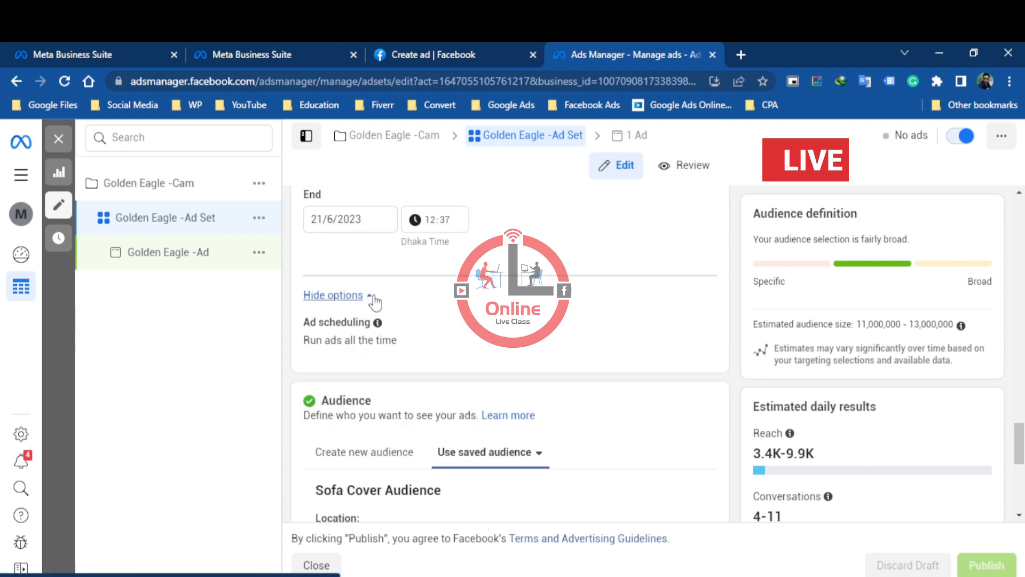
scroll(429, 305, up, 1)
scroll(564, 378, down, 2)
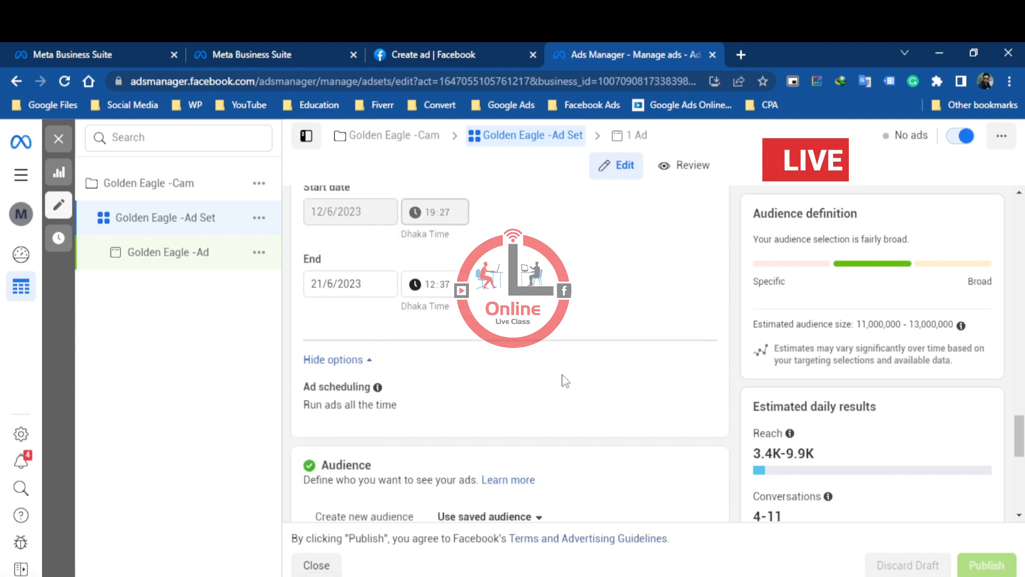
click(696, 249)
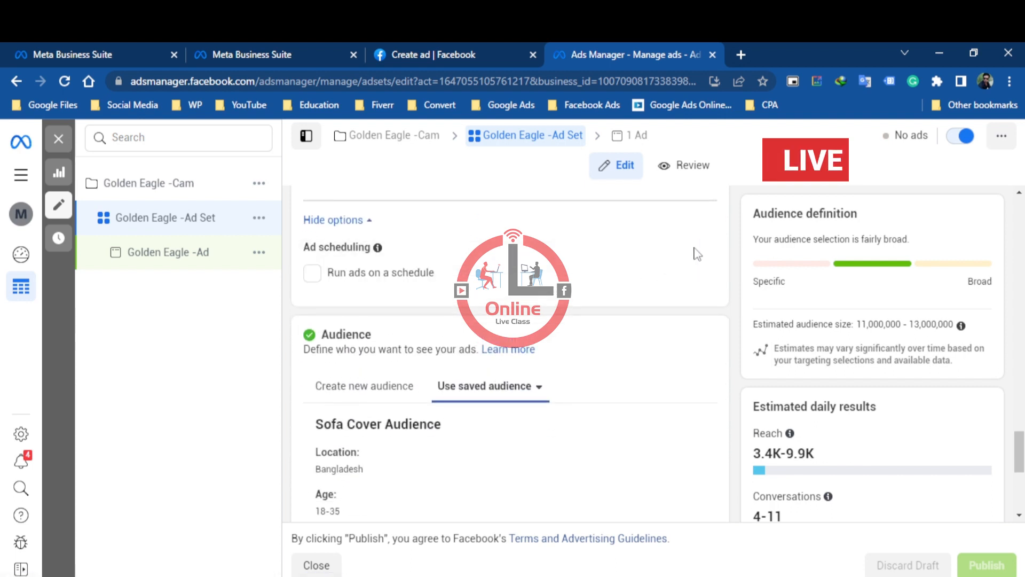
click(417, 274)
Schedule the ads for every day from 10 am to 6 pm in the ad account's time zone (Dhaka Time)
scroll(427, 315, down, 1)
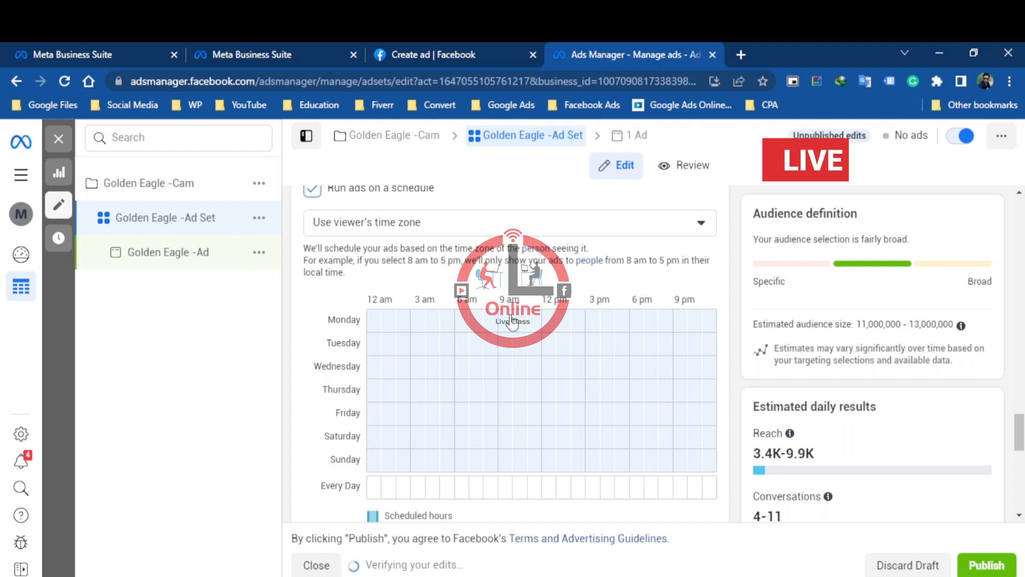
drag(518, 321, 636, 497)
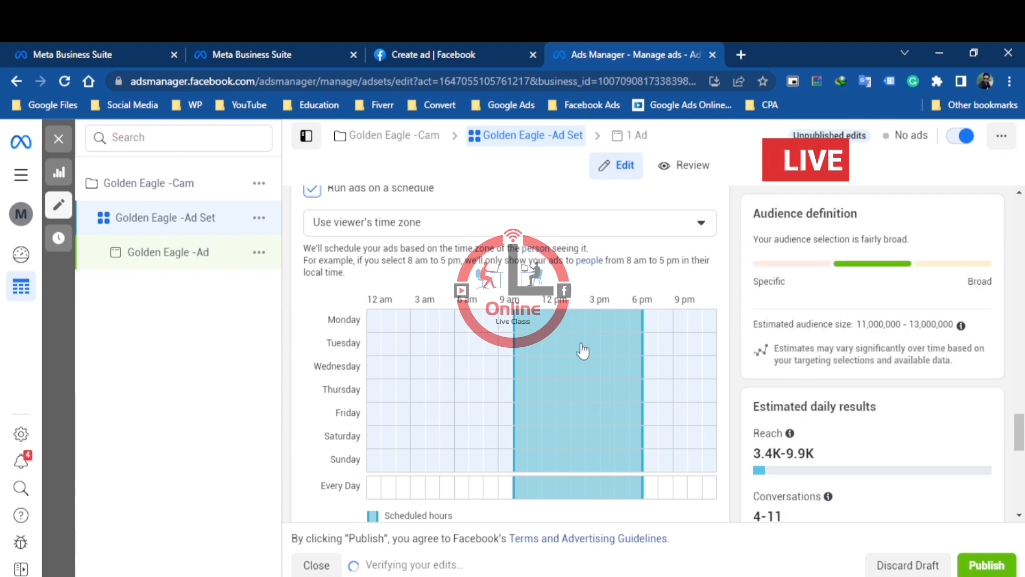
click(701, 224)
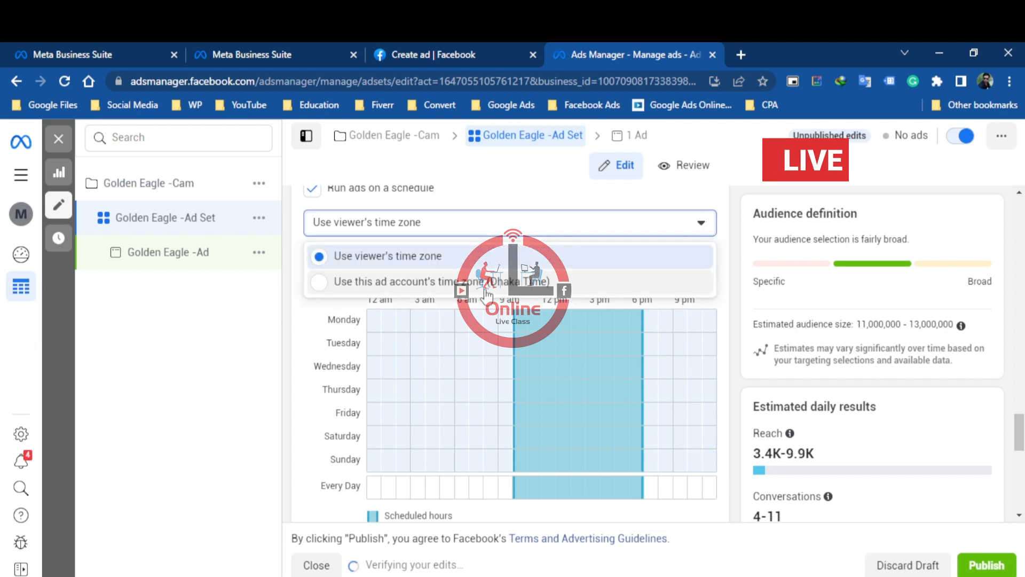
click(448, 283)
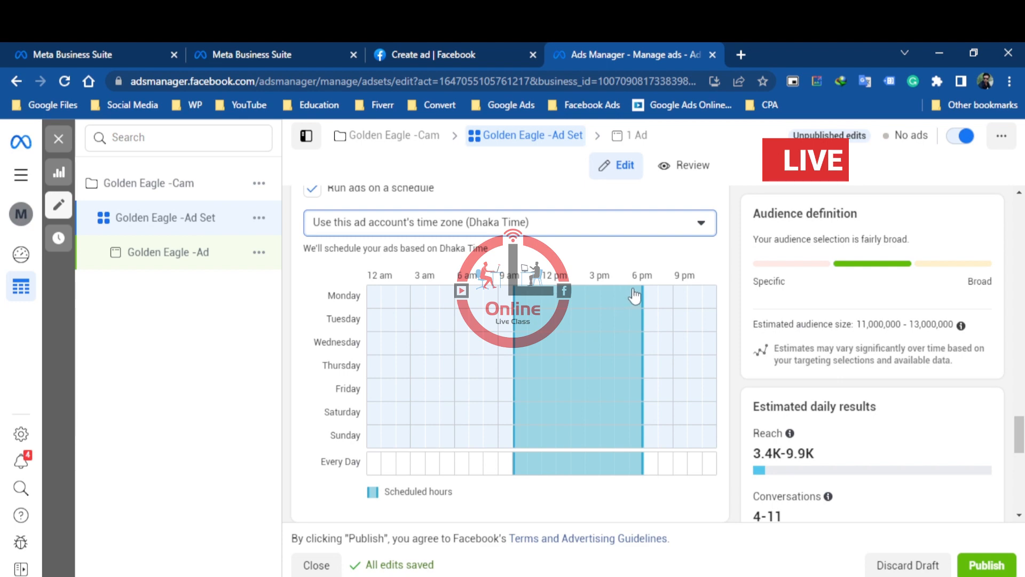
drag(634, 296, 636, 443)
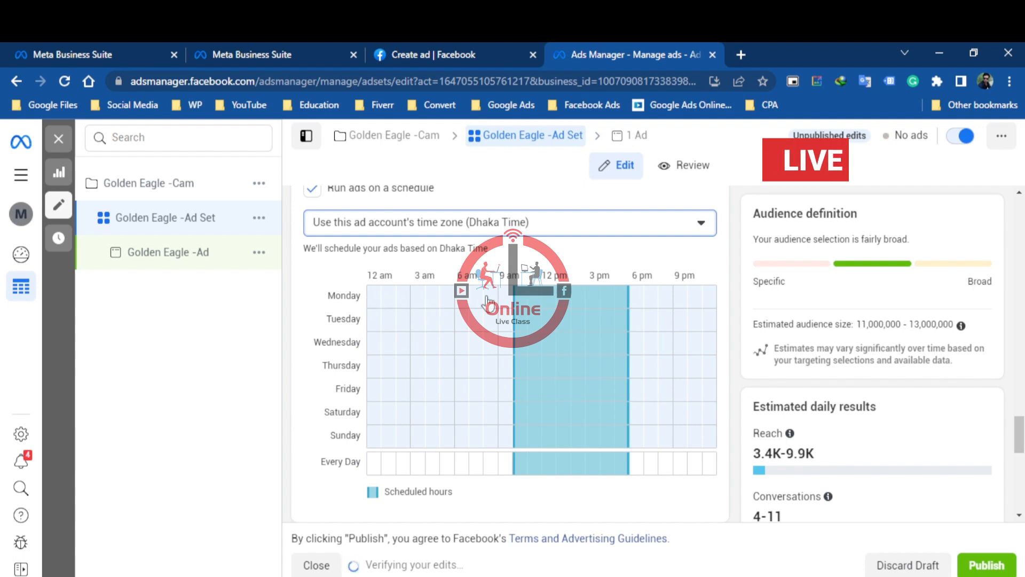
Expand the additional Placements options and examine the brand safety and inventory filter settings
scroll(557, 345, down, 3)
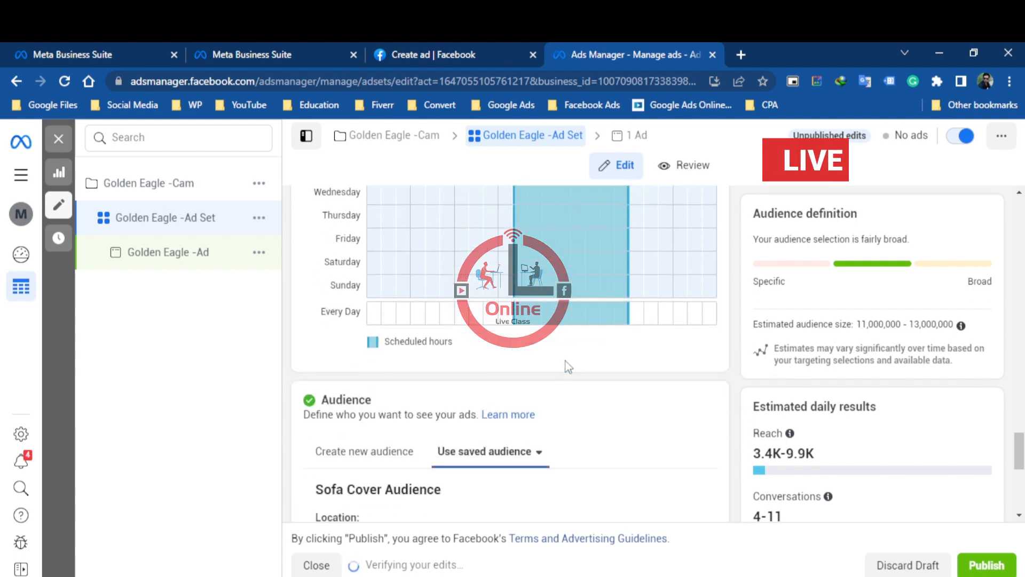
scroll(568, 366, down, 3)
scroll(568, 364, down, 2)
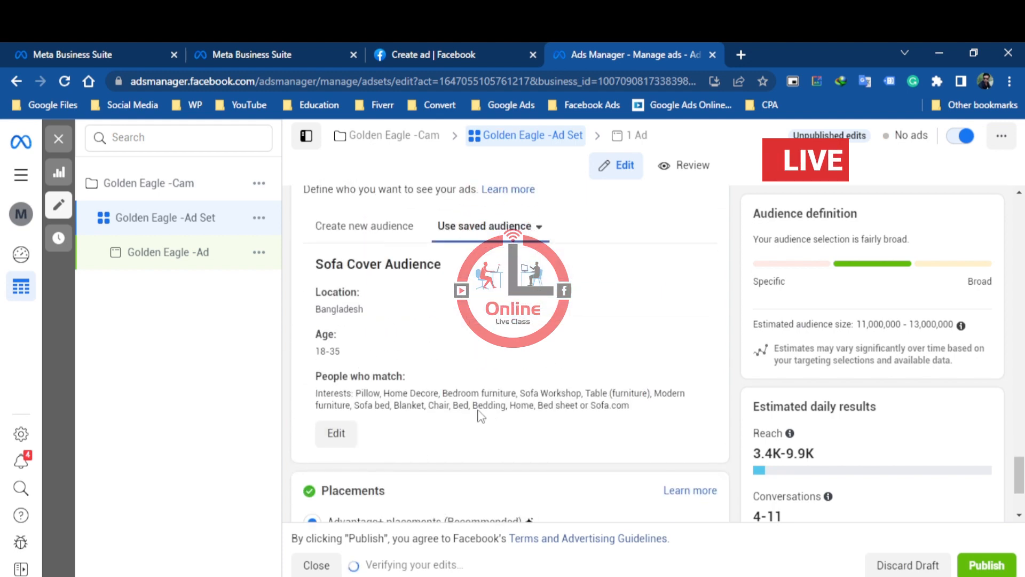
scroll(475, 411, down, 3)
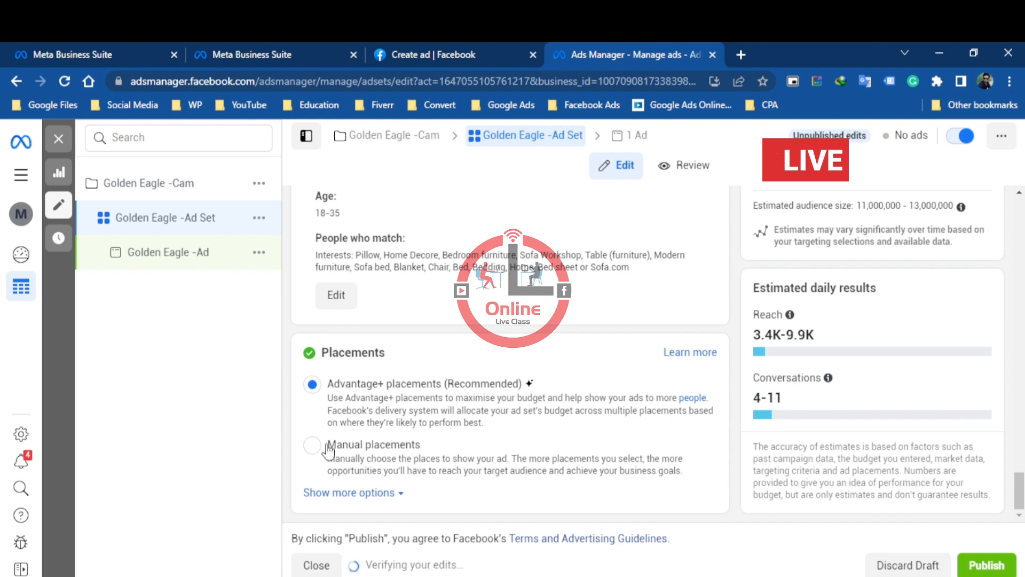
click(348, 498)
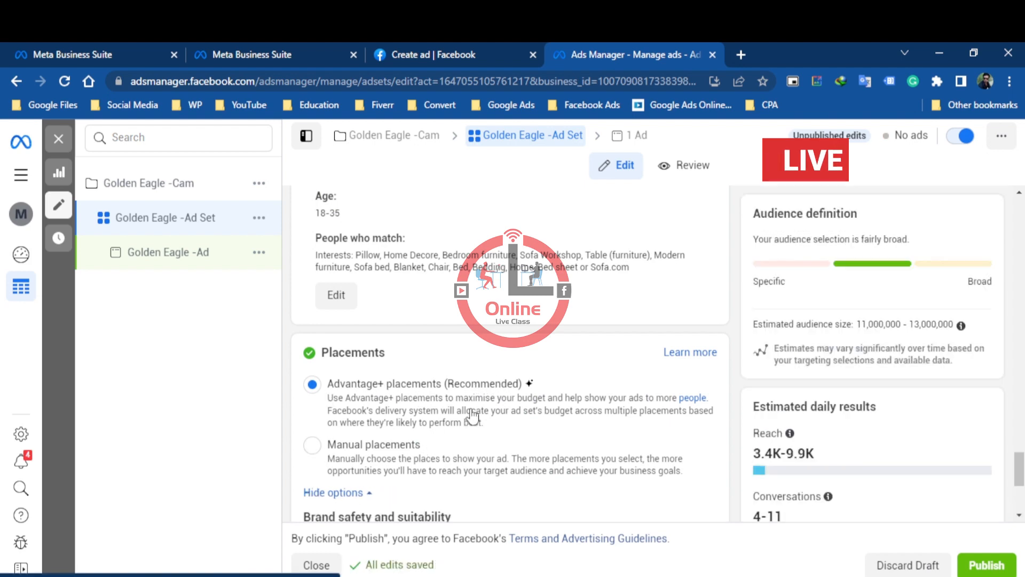
scroll(478, 419, down, 4)
scroll(479, 419, up, 1)
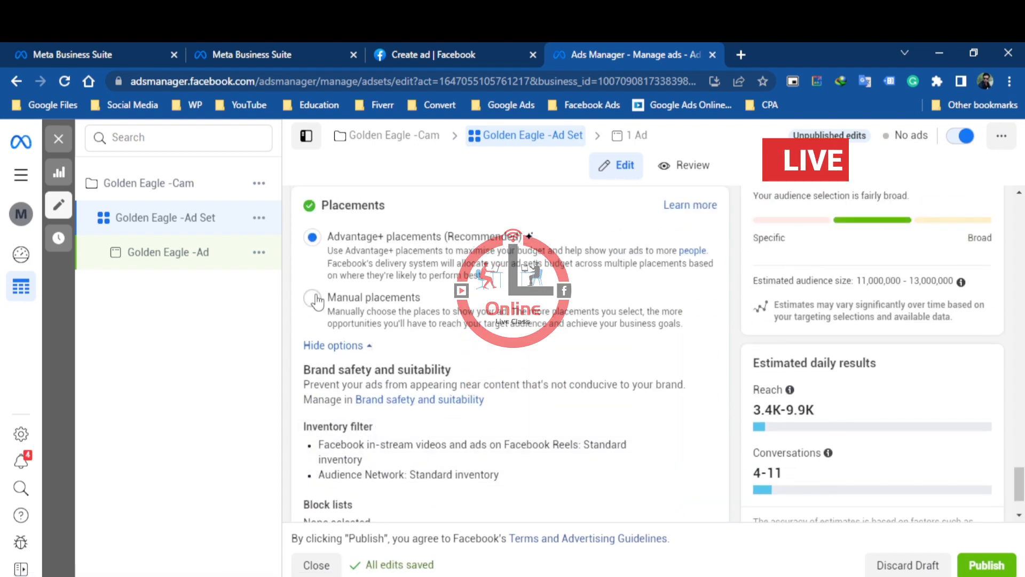
Switch to manual placements, exclude Audience Network and Instagram, and dismiss the Instagram Shop notice
click(478, 316)
scroll(503, 362, down, 1)
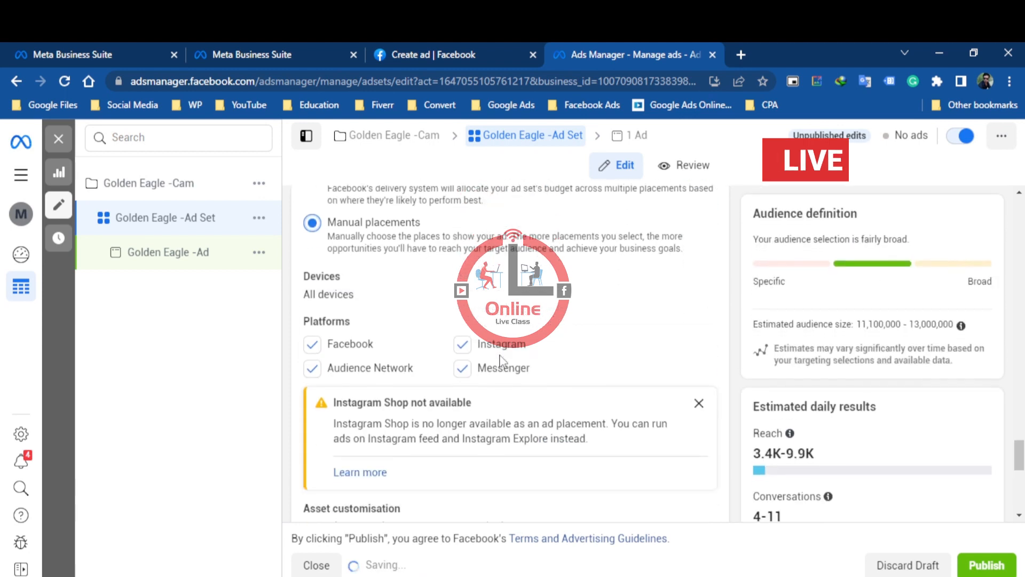
click(356, 373)
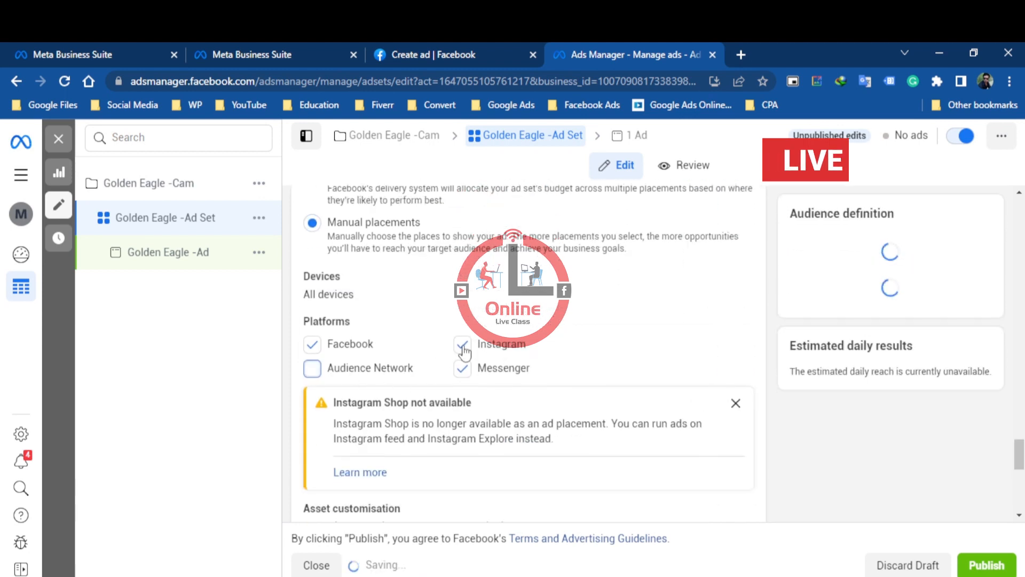
click(462, 348)
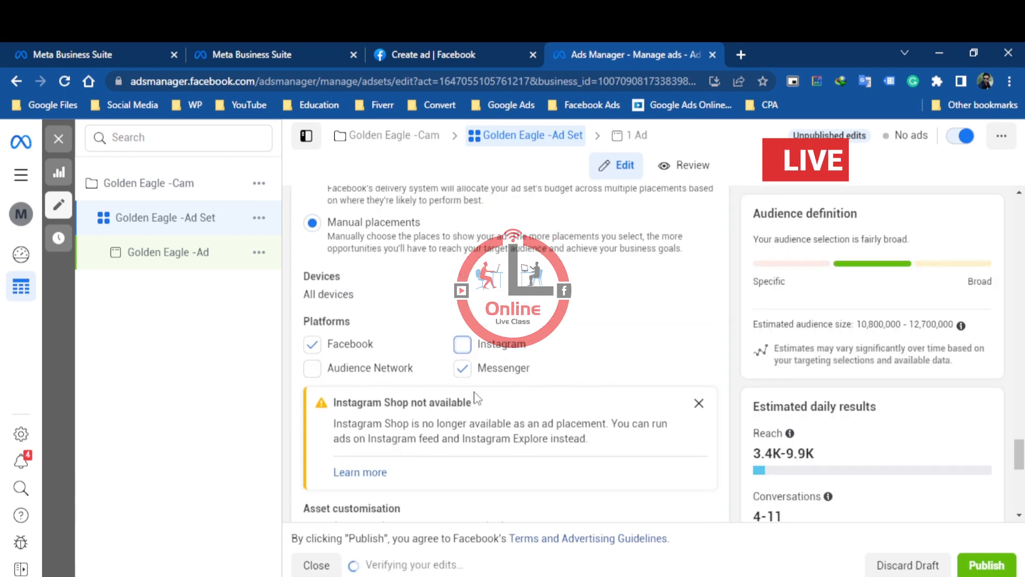
click(699, 403)
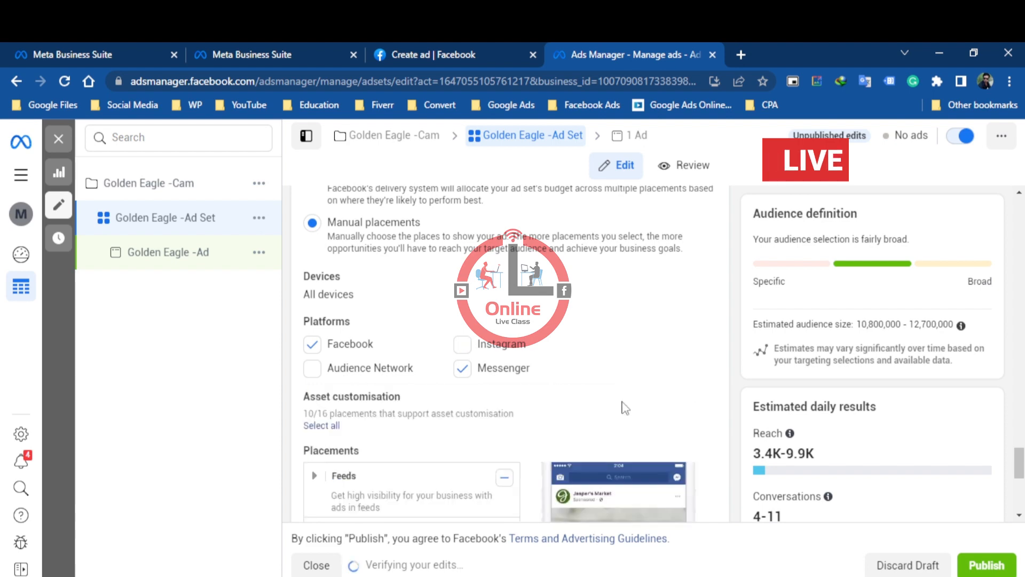
Review the manual placement categories, from Feeds and Stories and Reels to Messages and Apps and sites
scroll(625, 408, down, 3)
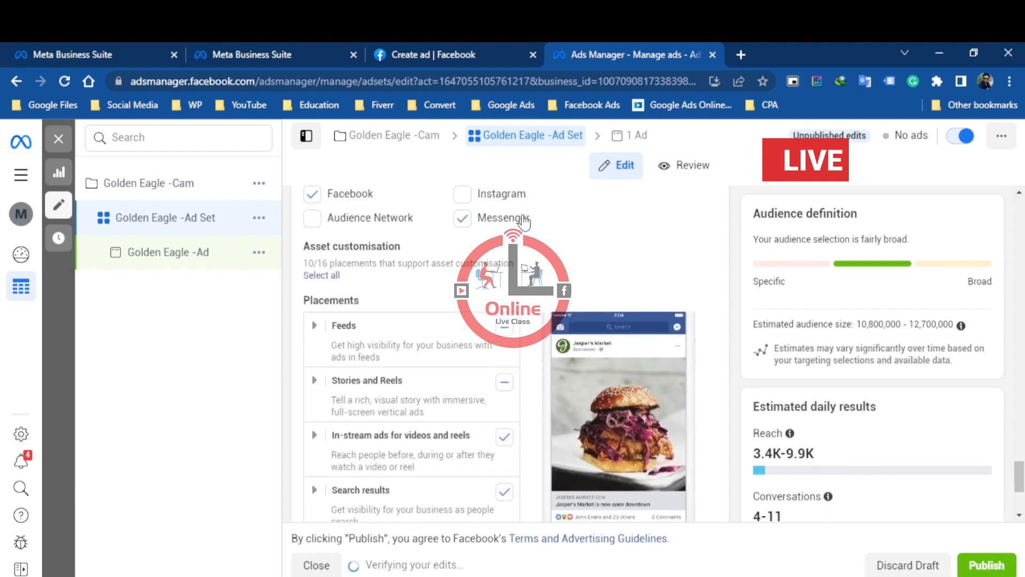
scroll(517, 337, down, 3)
scroll(481, 374, up, 3)
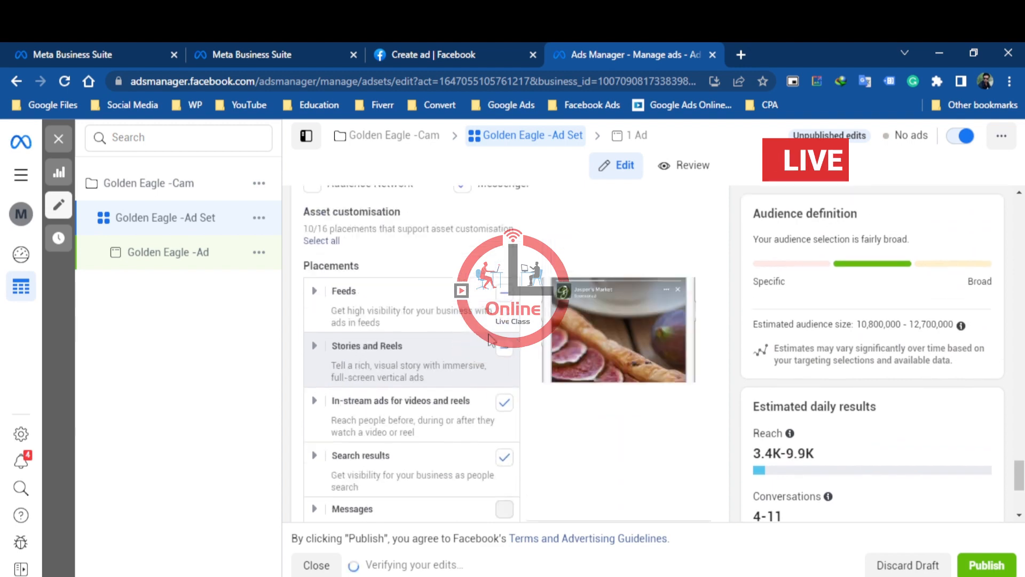
scroll(479, 387, down, 3)
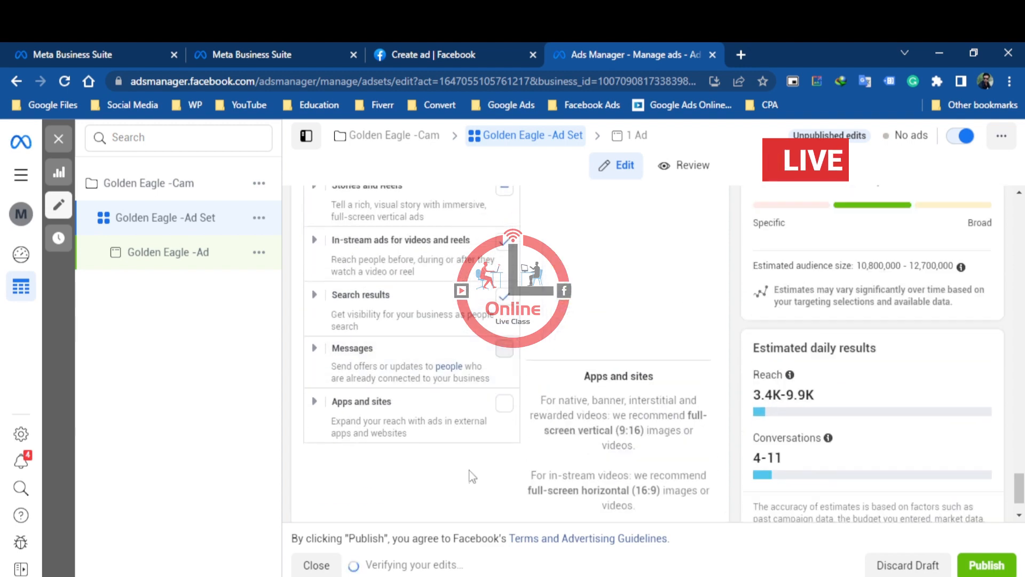
scroll(528, 428, down, 1)
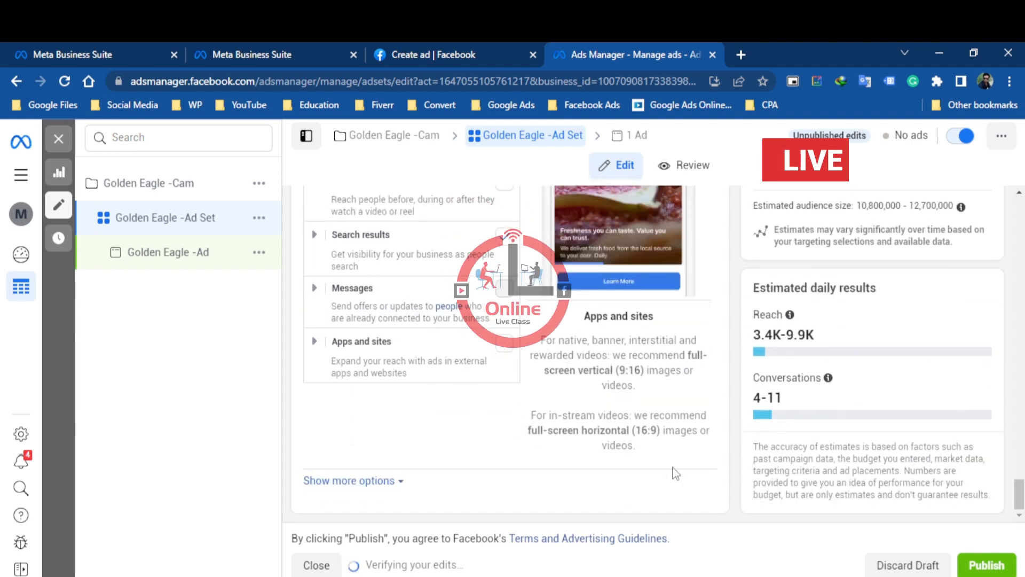
scroll(686, 387, up, 1)
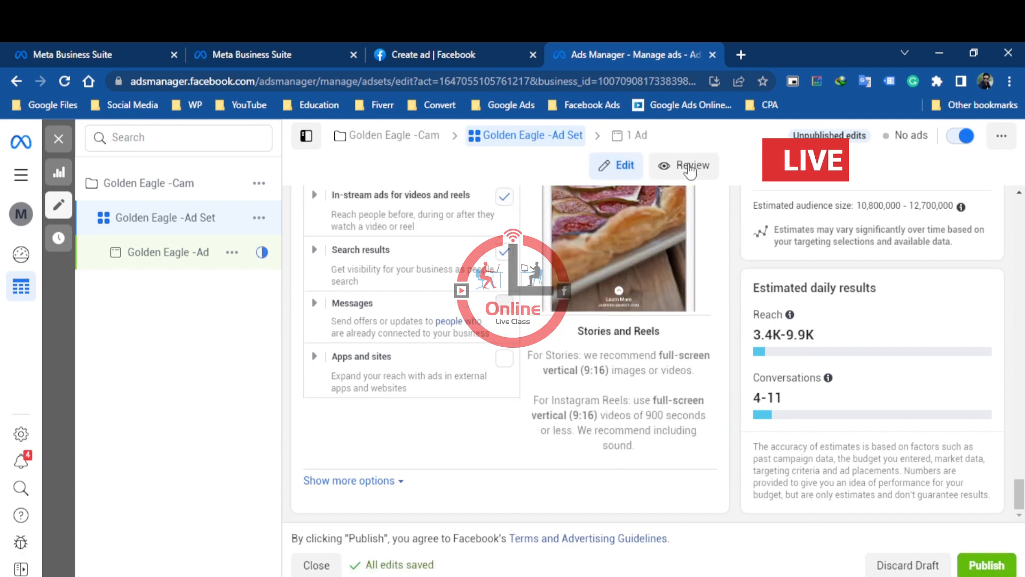
Open the Golden Eagle -Ad settings and turn off Multi-advertiser ads in its ad setup
click(634, 140)
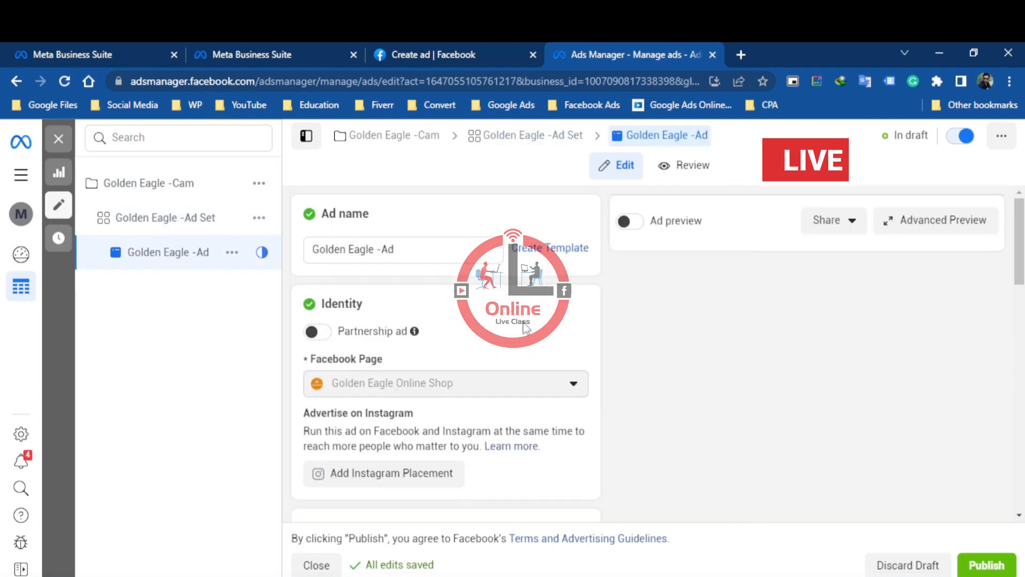
scroll(443, 401, down, 3)
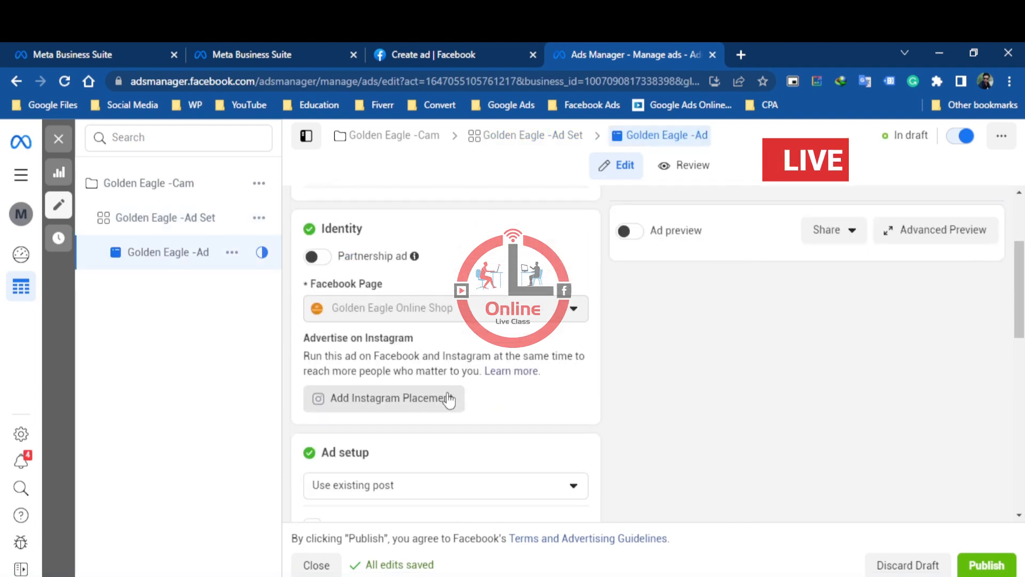
scroll(451, 320, down, 3)
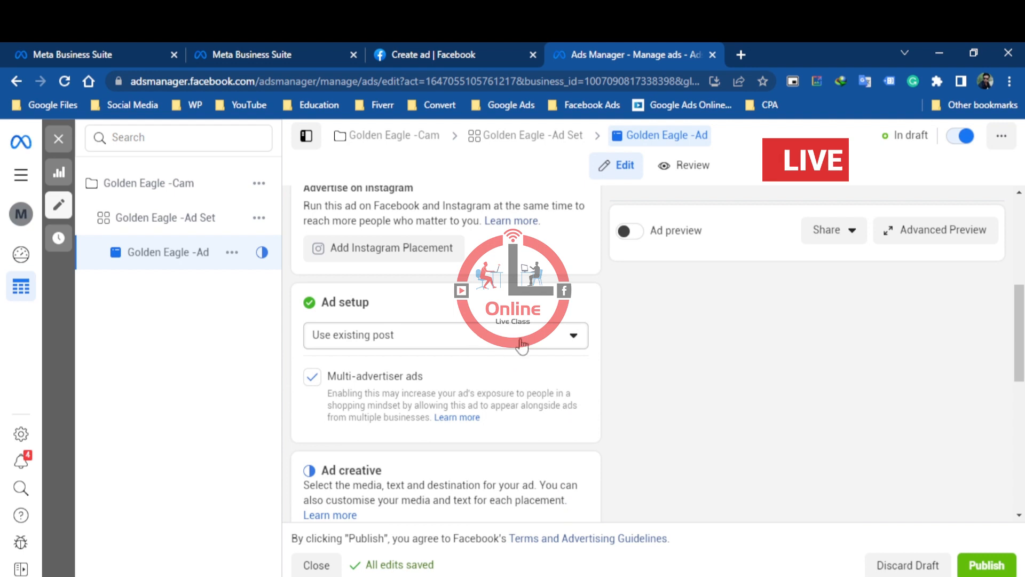
click(368, 381)
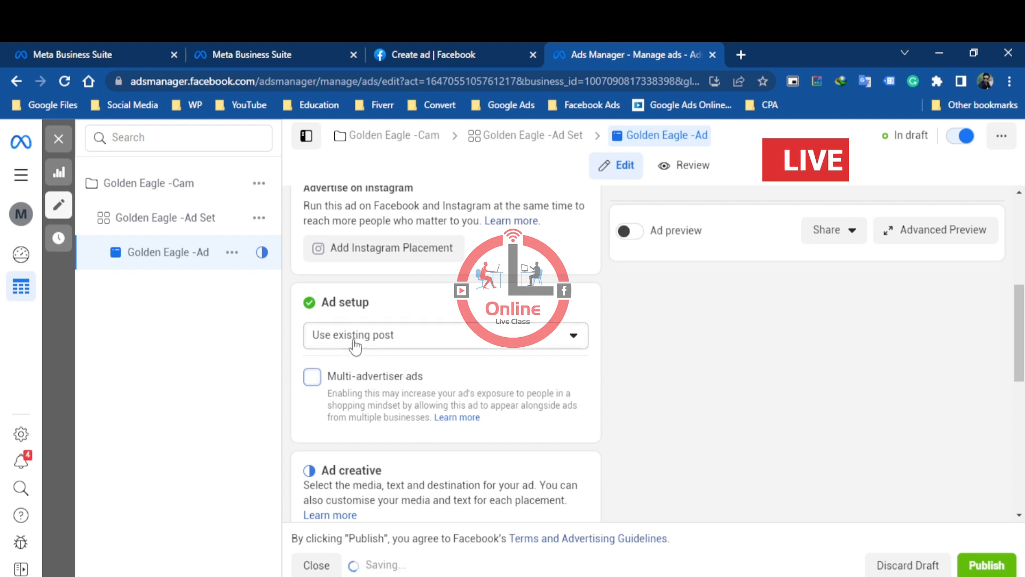
Try Create Ad as the ad setup and review its Single image or video and Carousel formats
click(441, 338)
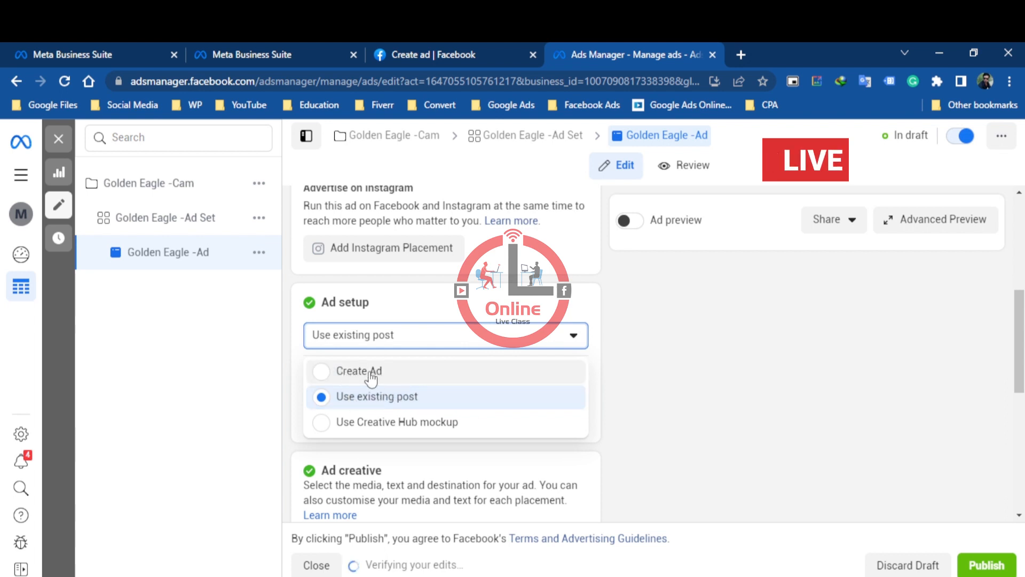
click(368, 405)
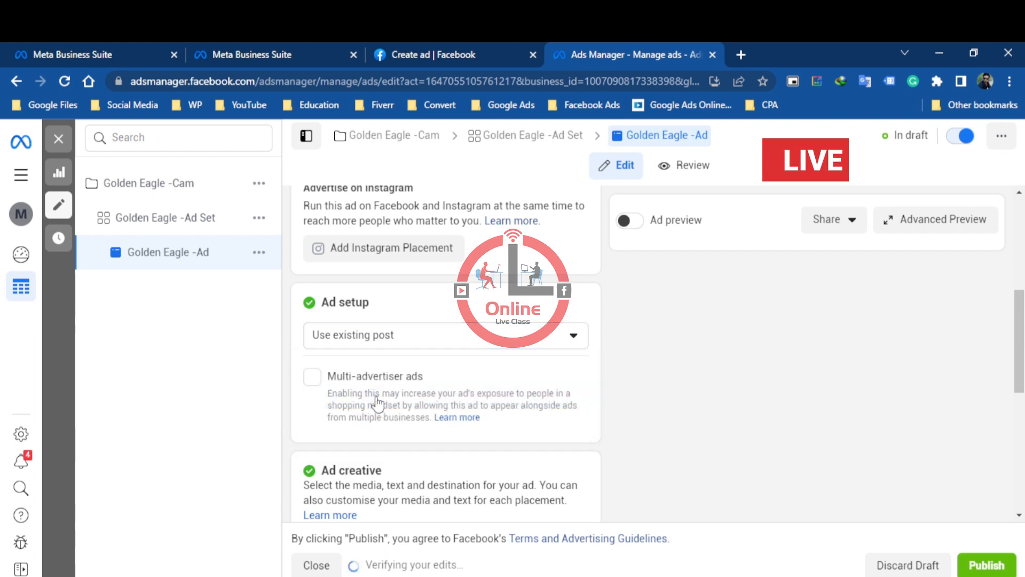
scroll(374, 337, down, 2)
scroll(366, 348, down, 3)
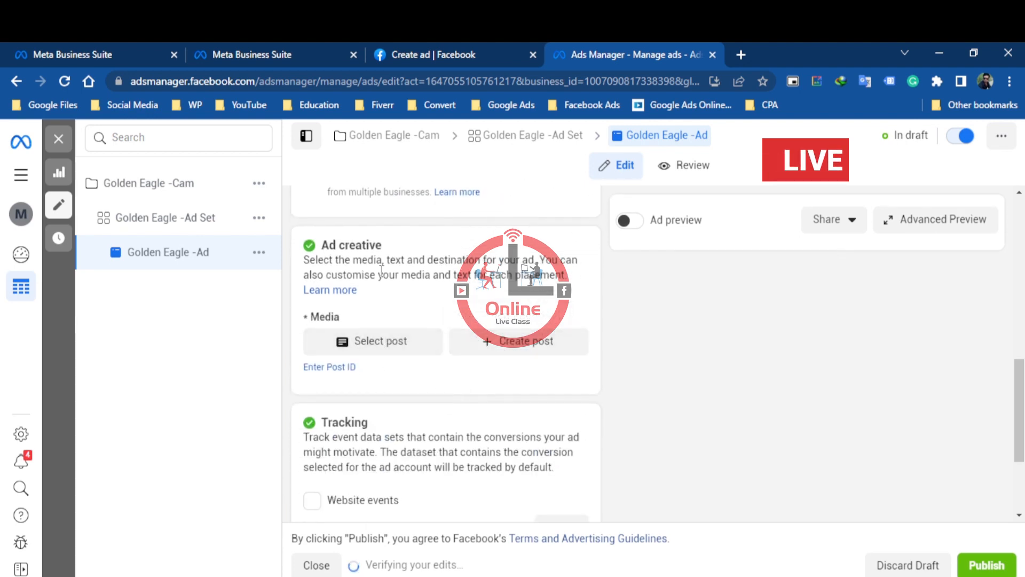
scroll(378, 339, up, 4)
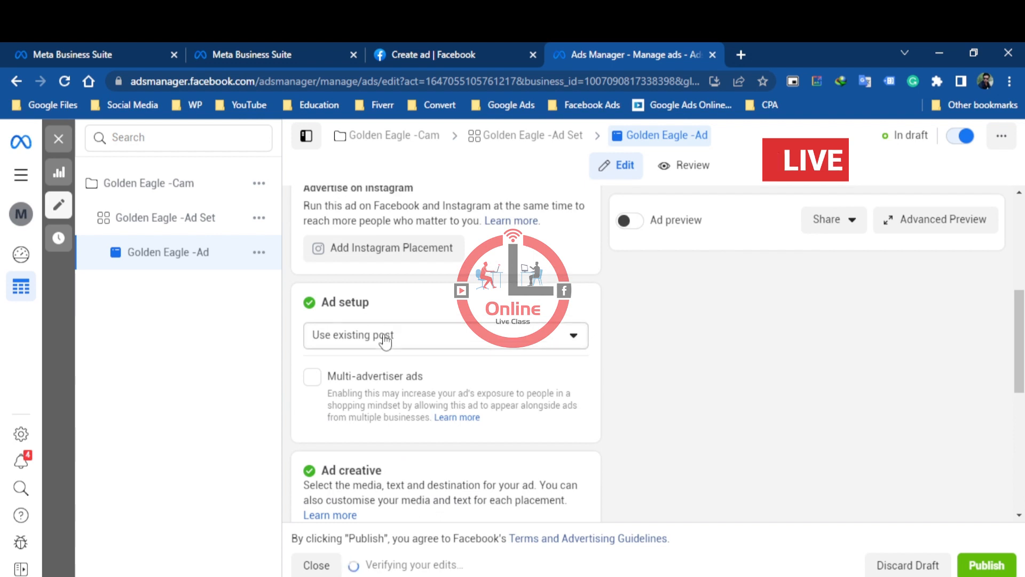
click(384, 340)
click(363, 373)
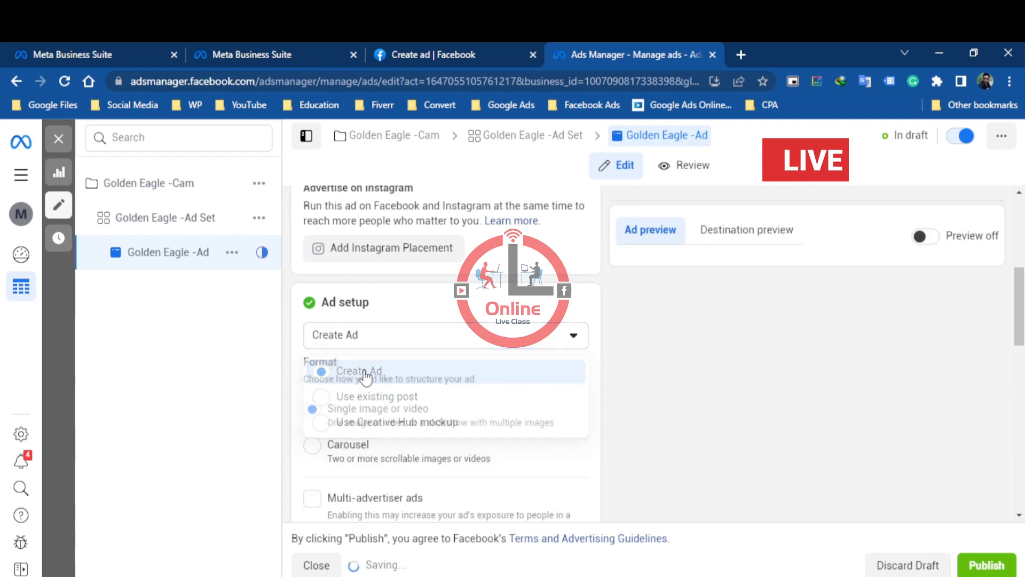
scroll(374, 374, down, 3)
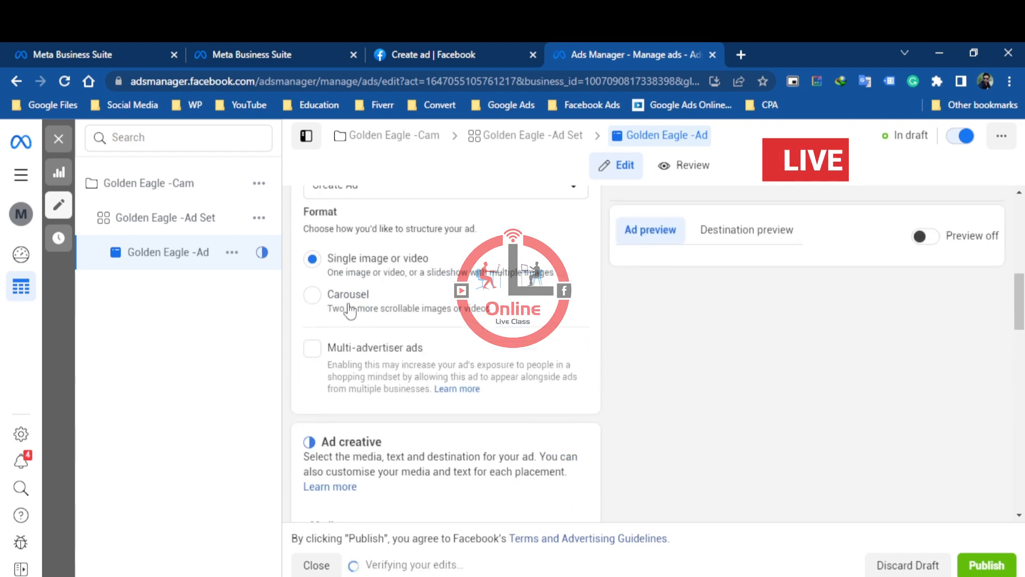
scroll(390, 364, up, 3)
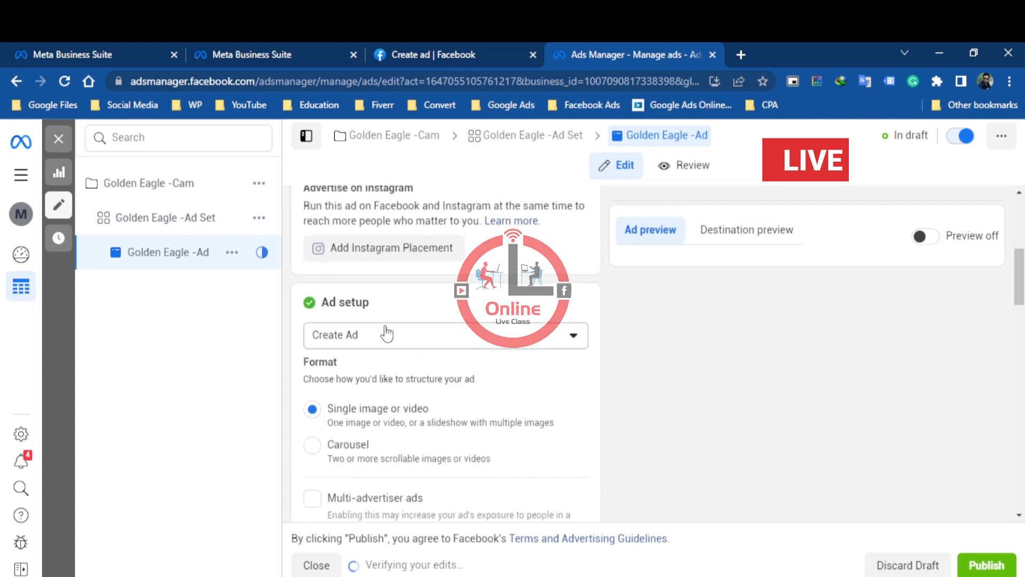
Set the ad setup back to Use existing post and turn Multi-advertiser ads on again
click(384, 334)
click(367, 398)
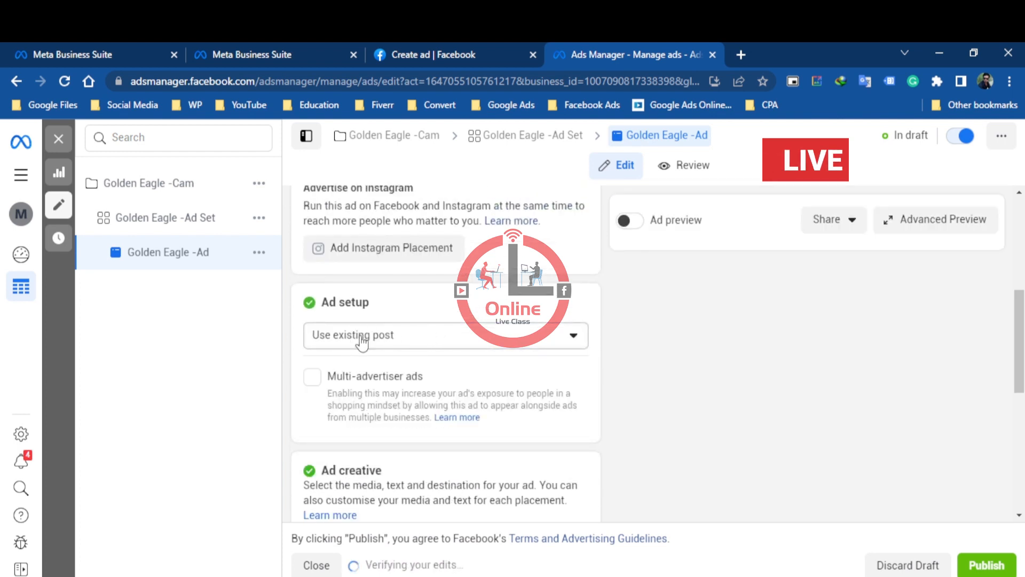
click(313, 377)
Browse the page's Facebook posts and select the green sofa cover album post of 8 June 2023 for the ad creative
scroll(393, 374, down, 3)
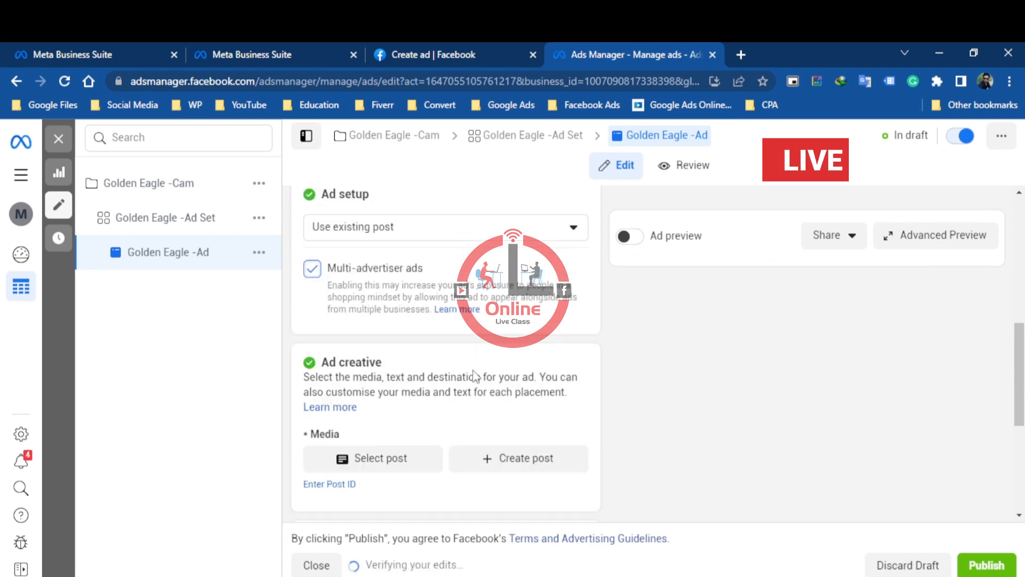
scroll(373, 422, down, 3)
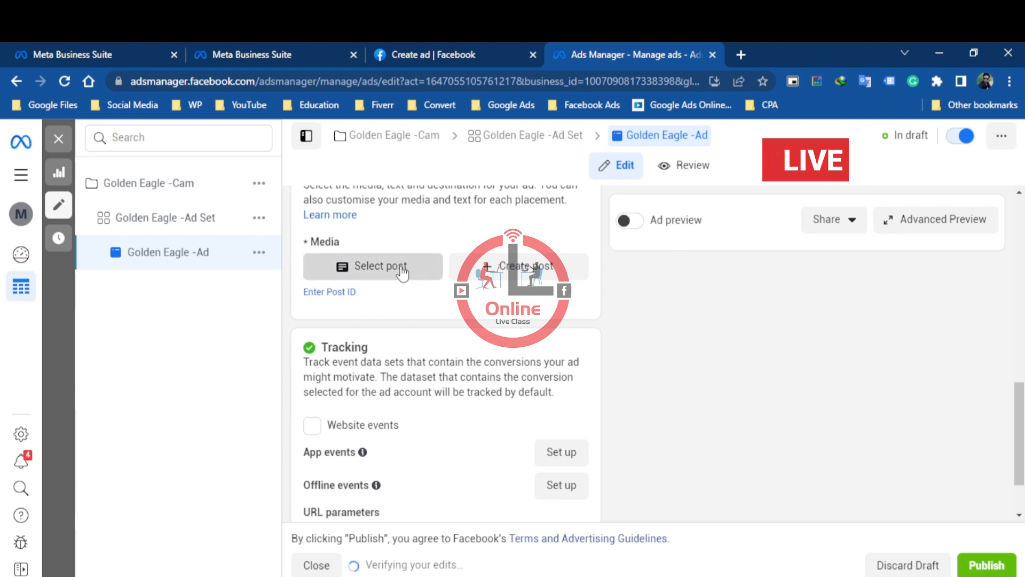
click(402, 277)
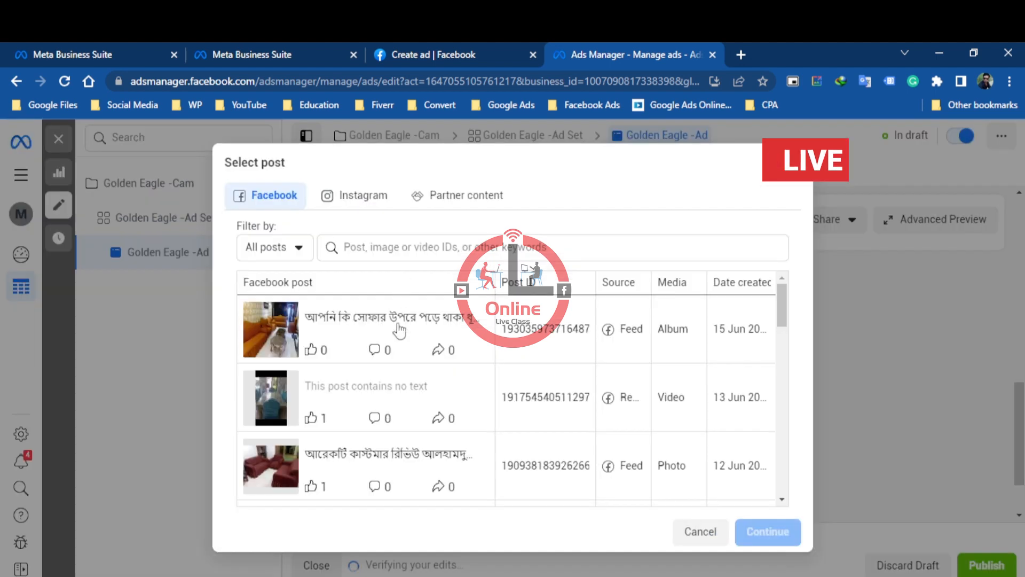
scroll(534, 353, down, 3)
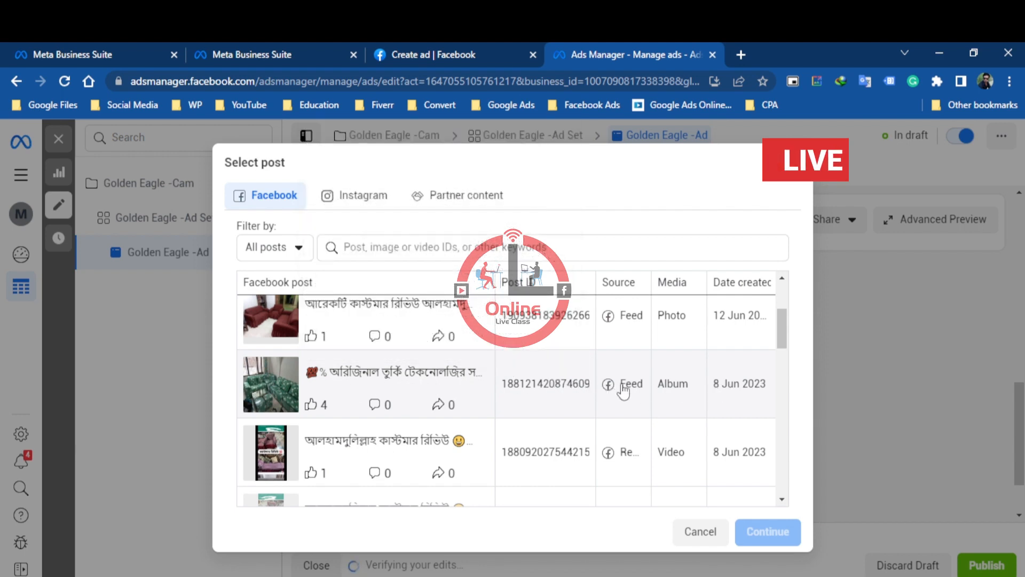
scroll(614, 390, up, 3)
scroll(587, 389, down, 2)
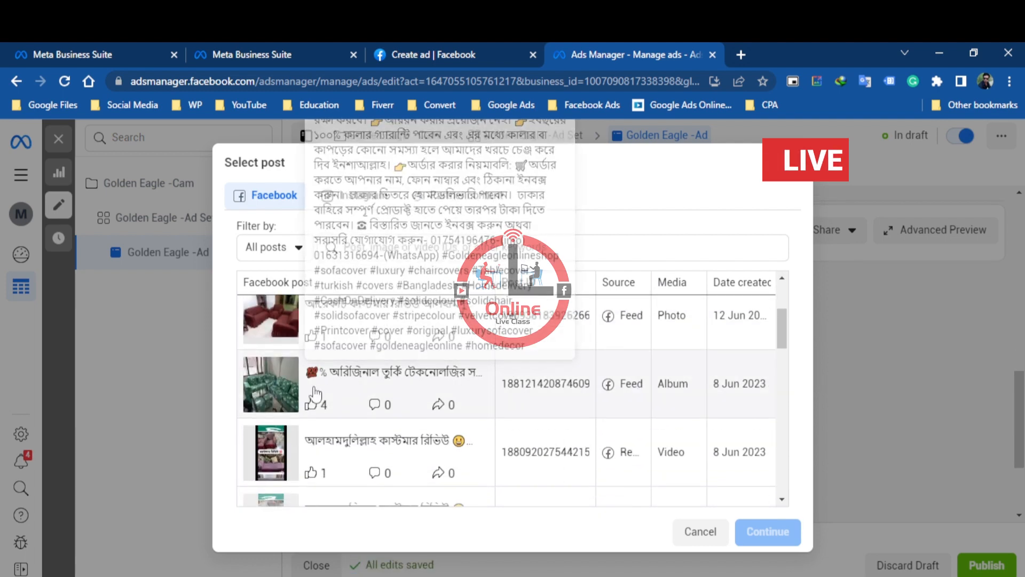
scroll(368, 404, down, 2)
scroll(343, 402, down, 1)
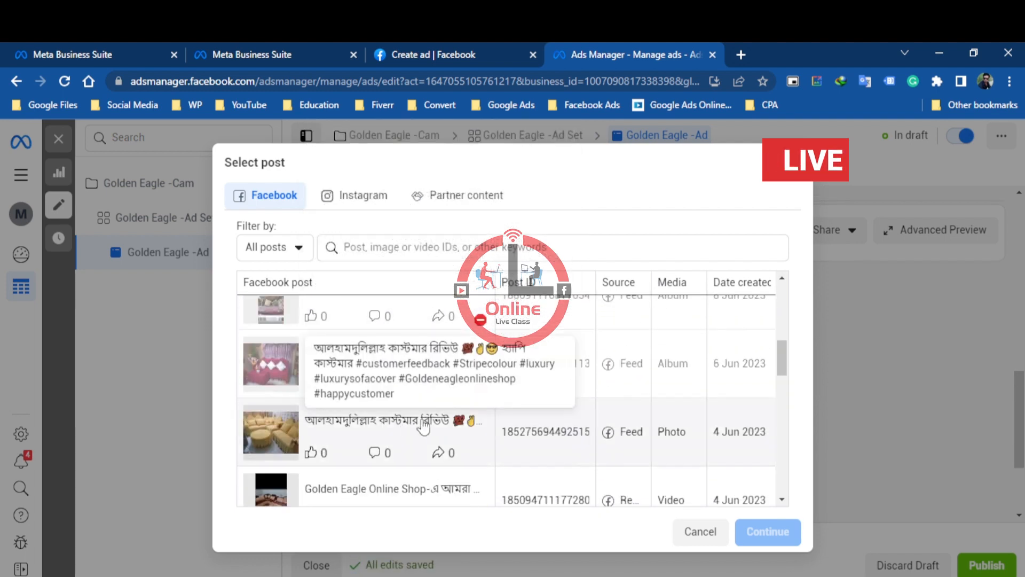
scroll(349, 411, down, 2)
scroll(404, 416, down, 3)
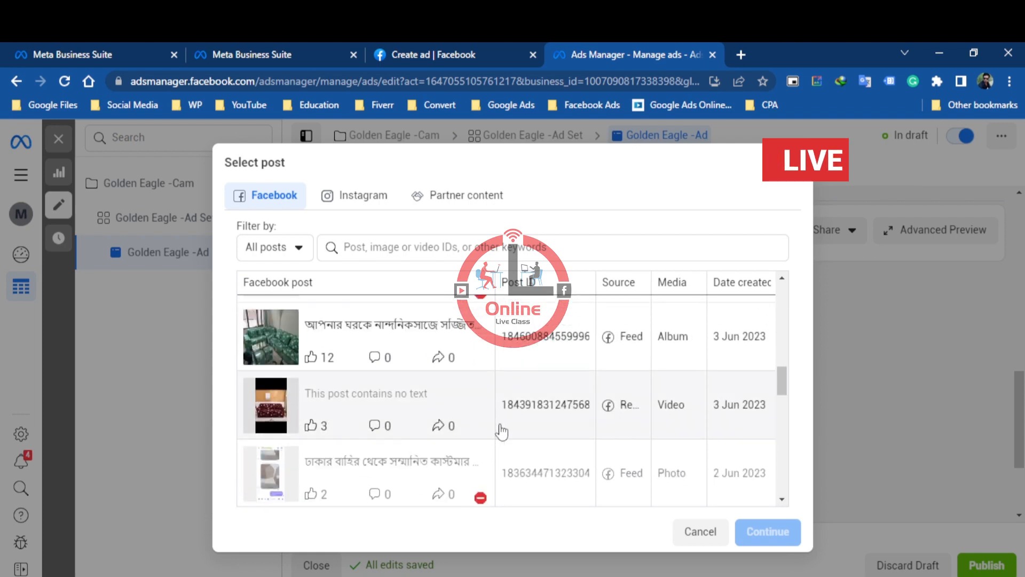
scroll(498, 428, up, 1)
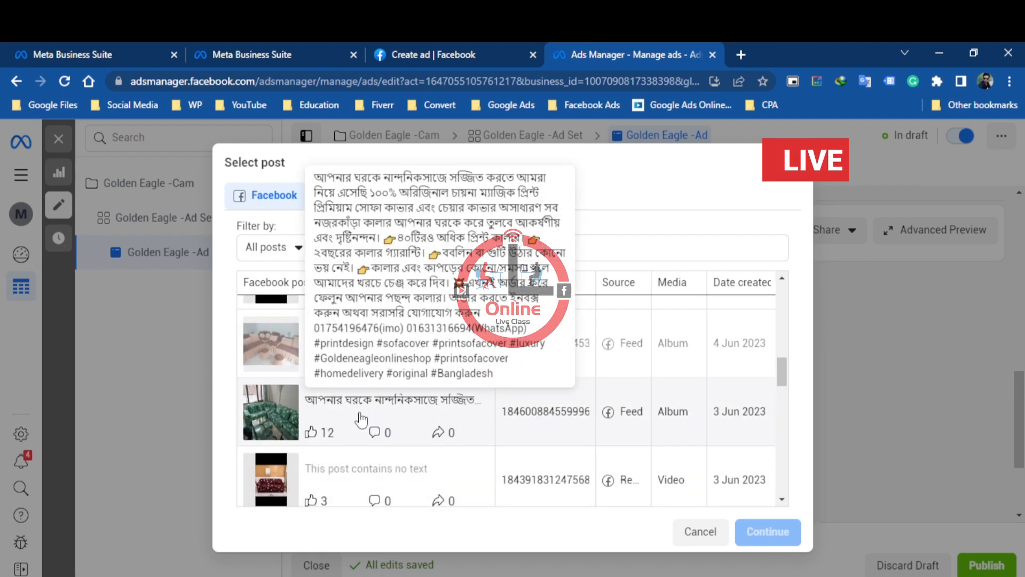
scroll(372, 375, up, 5)
scroll(372, 376, up, 2)
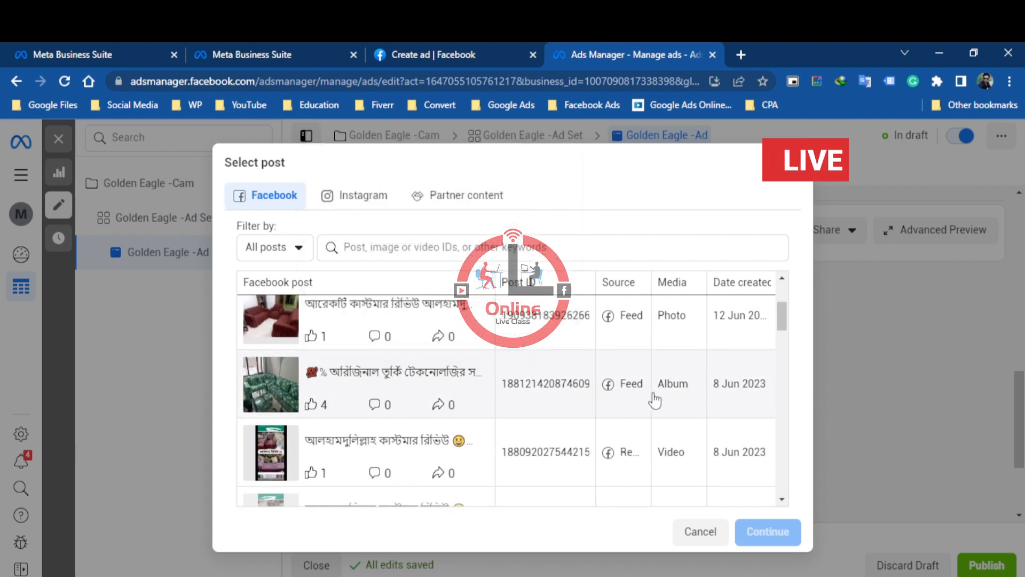
click(702, 385)
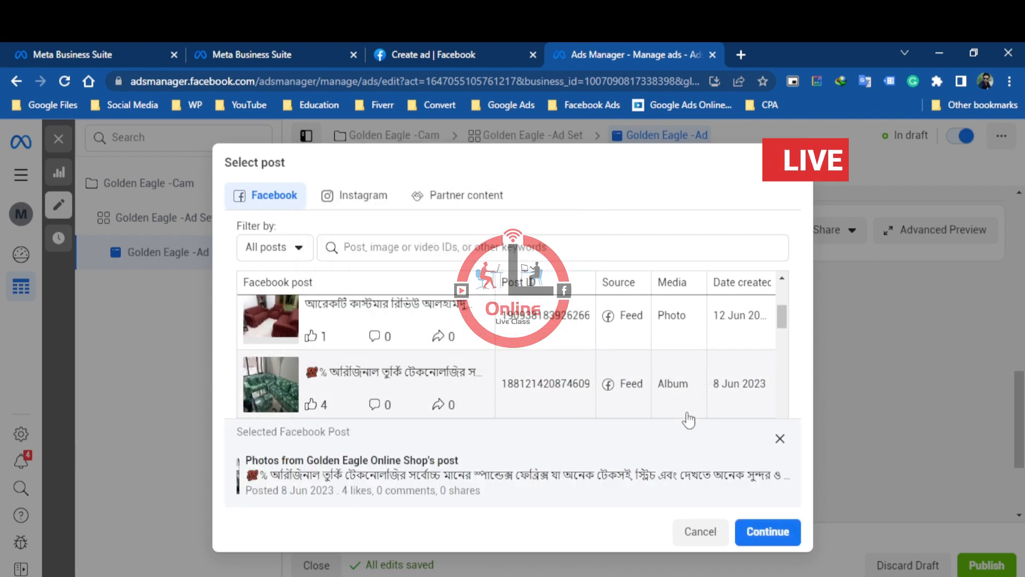
click(769, 532)
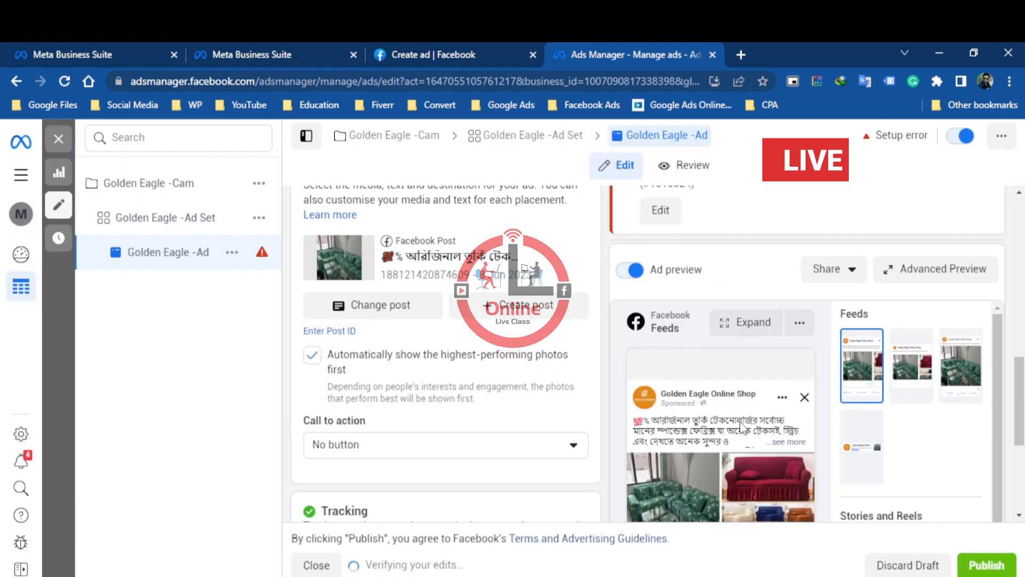
Examine the ad previews for feeds, stories and reels, in-stream ads and search results, along with the Tracking options
scroll(751, 341, down, 4)
scroll(756, 371, up, 3)
scroll(893, 342, down, 3)
scroll(886, 374, down, 2)
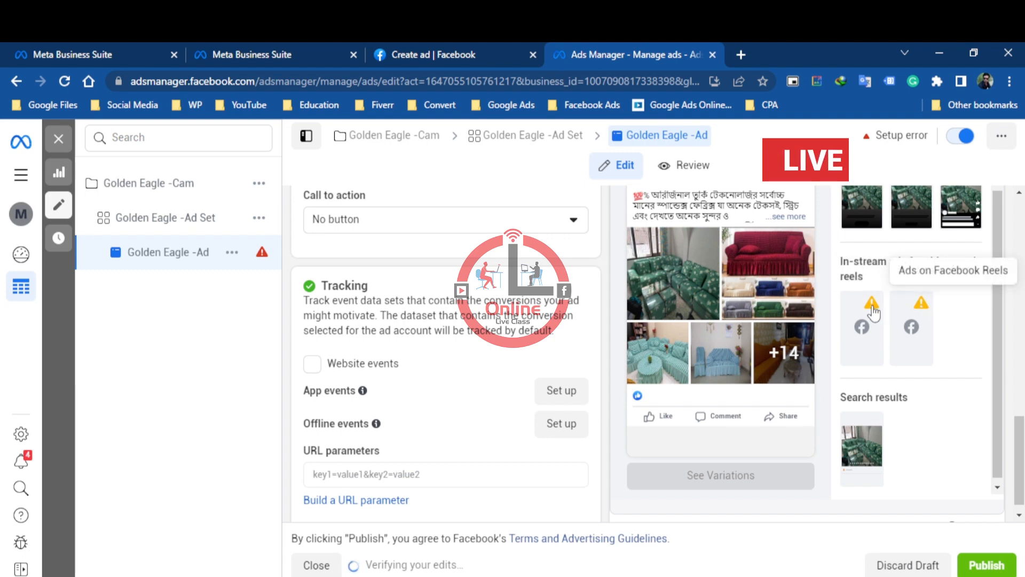
scroll(908, 320, down, 2)
scroll(881, 385, up, 5)
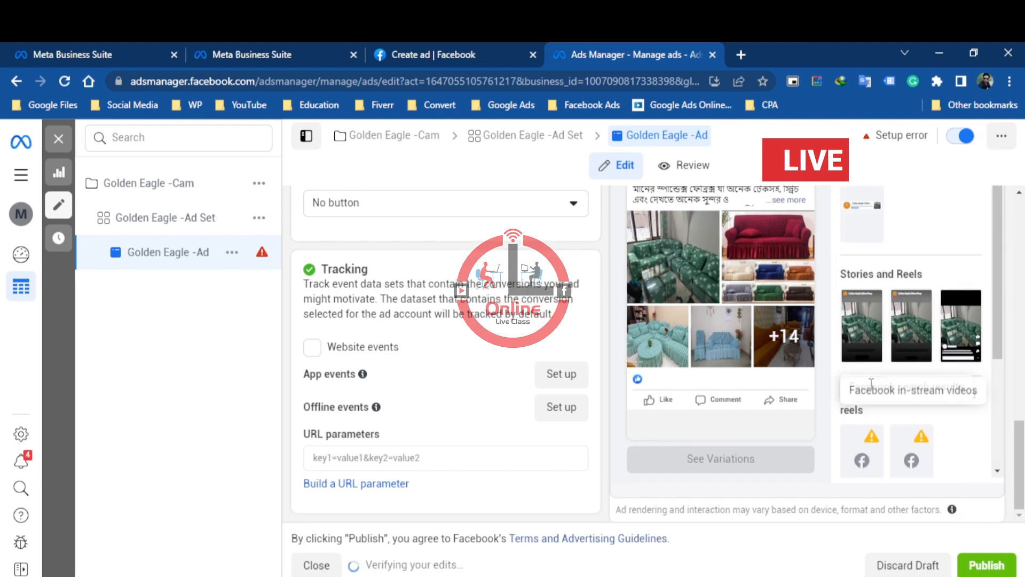
scroll(876, 371, up, 2)
scroll(470, 405, down, 4)
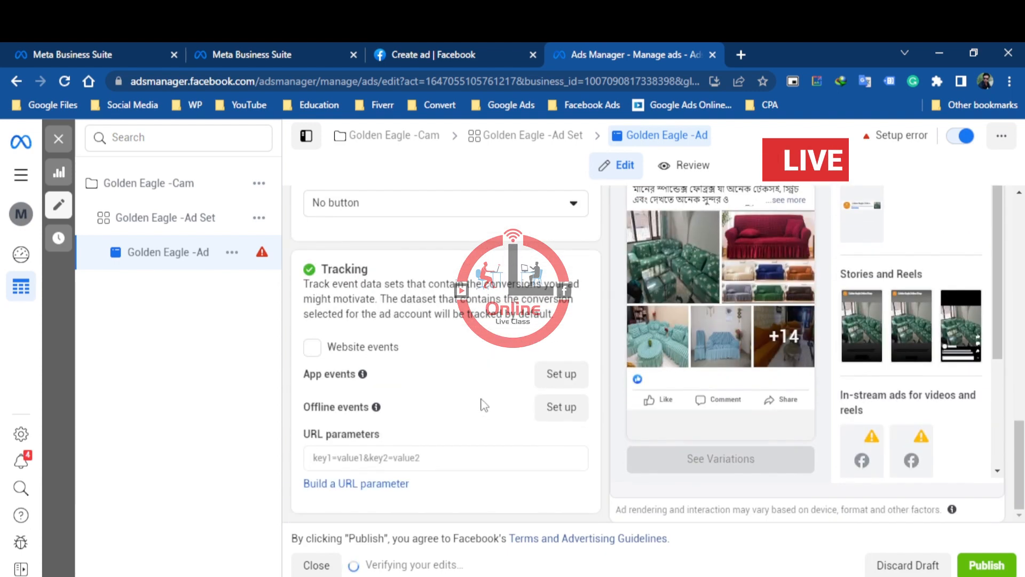
Set the selected post's call to action to Send Message in the ad creative
scroll(473, 352, up, 3)
click(474, 353)
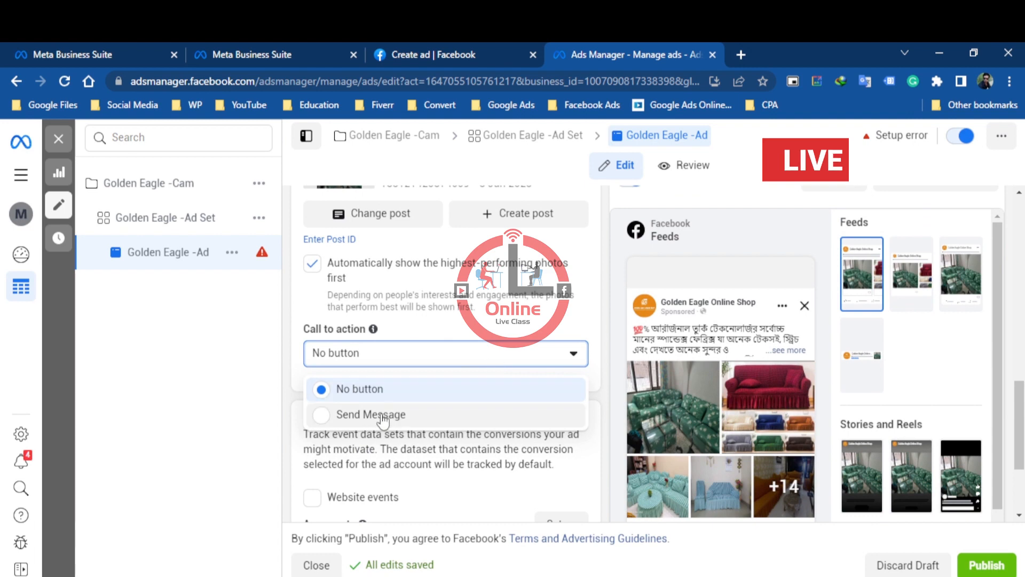
click(381, 412)
click(695, 352)
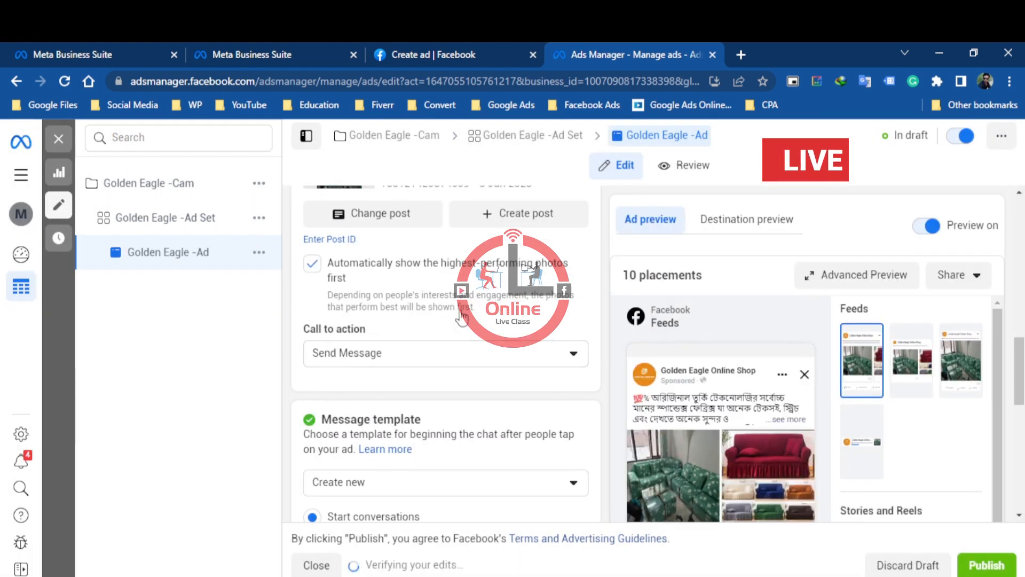
click(481, 358)
click(501, 328)
click(380, 270)
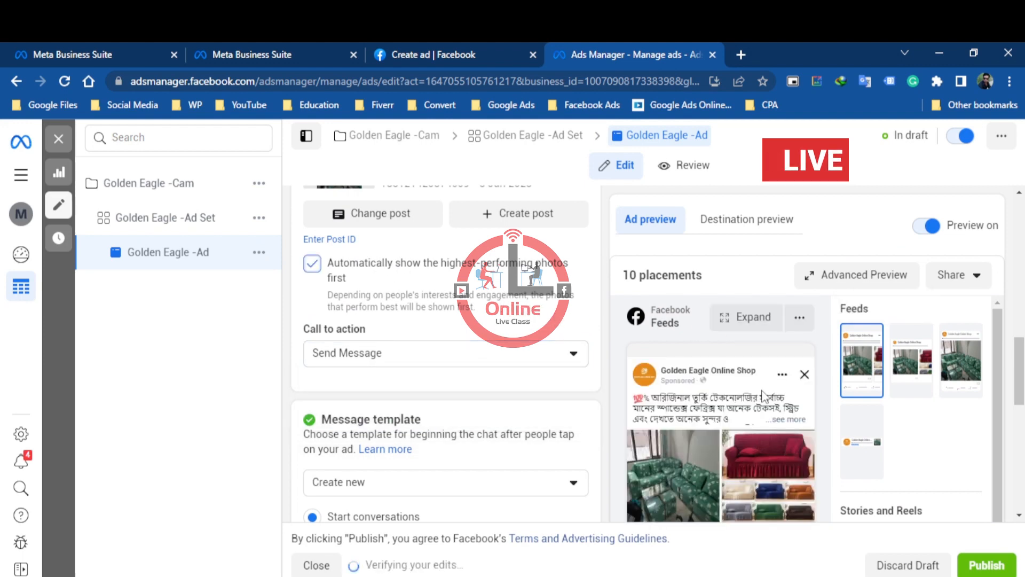
Review the message template choices and open the new Start conversations template for editing
scroll(764, 395, down, 3)
scroll(882, 408, down, 5)
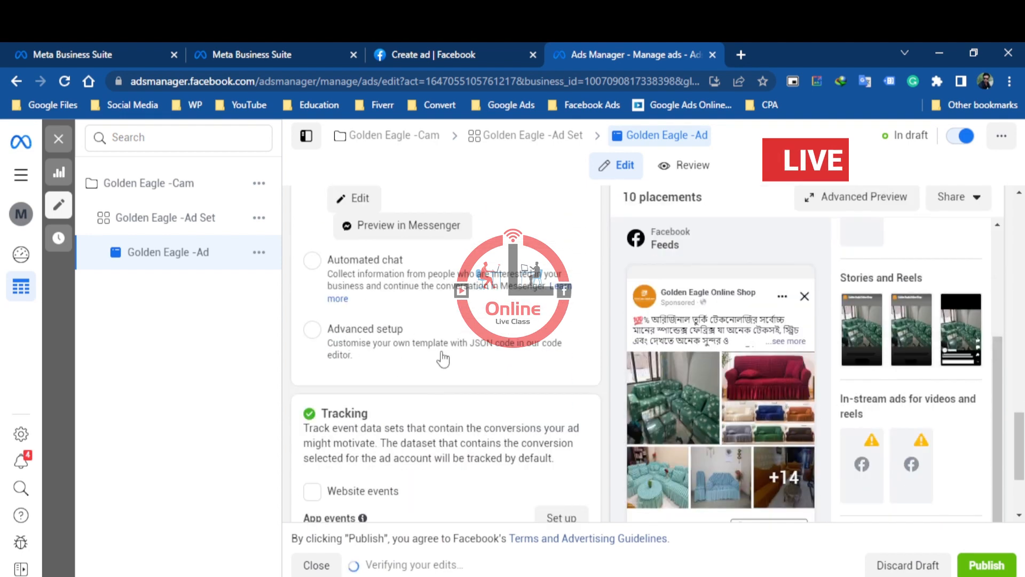
scroll(447, 354, up, 2)
scroll(422, 302, up, 1)
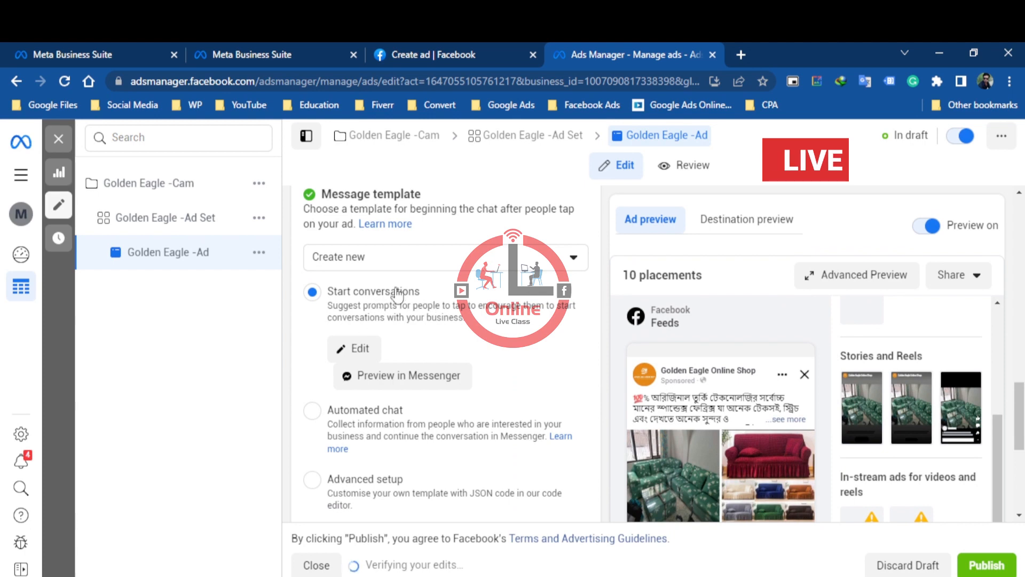
scroll(398, 299, up, 3)
scroll(406, 346, down, 3)
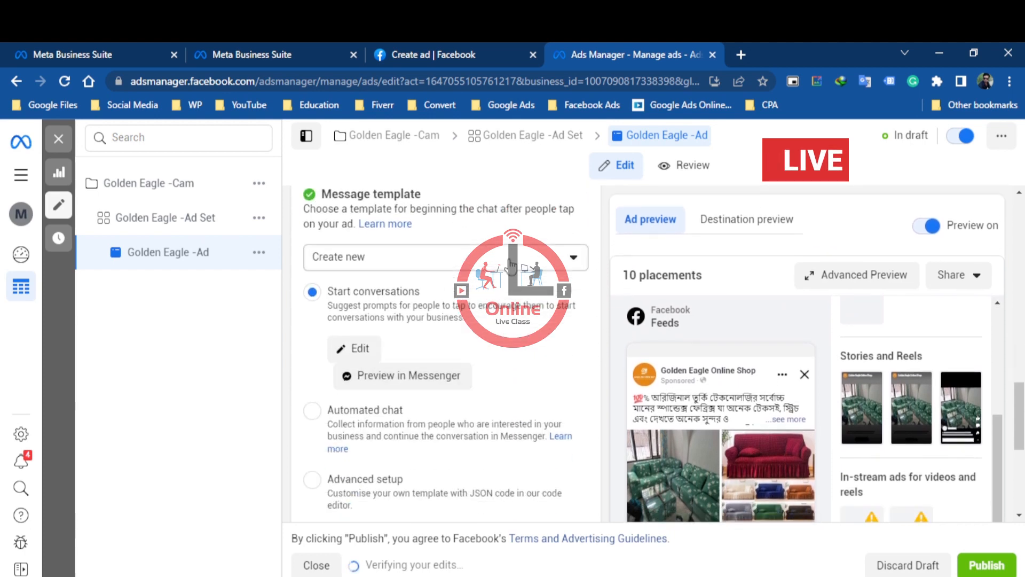
click(543, 262)
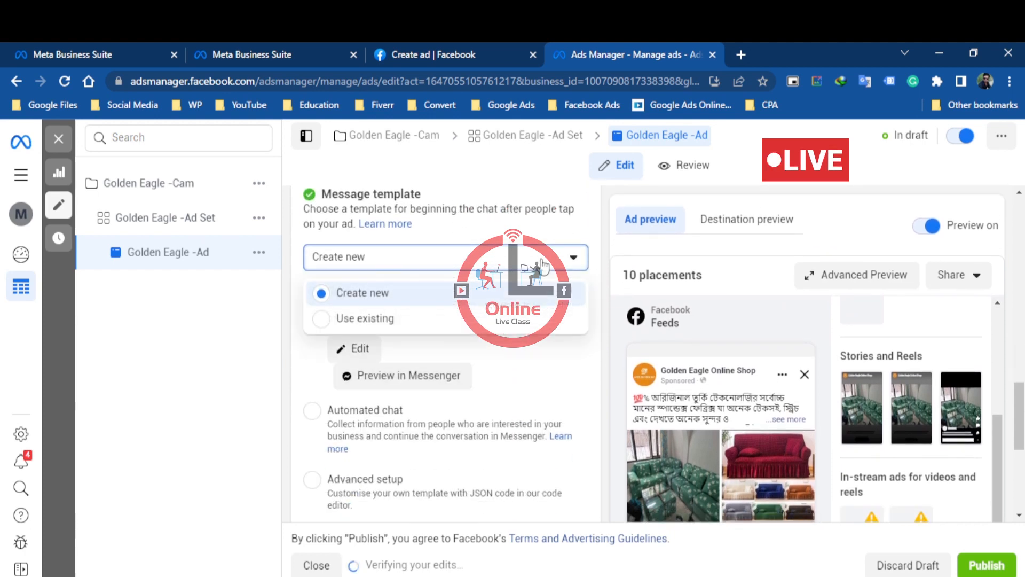
click(392, 320)
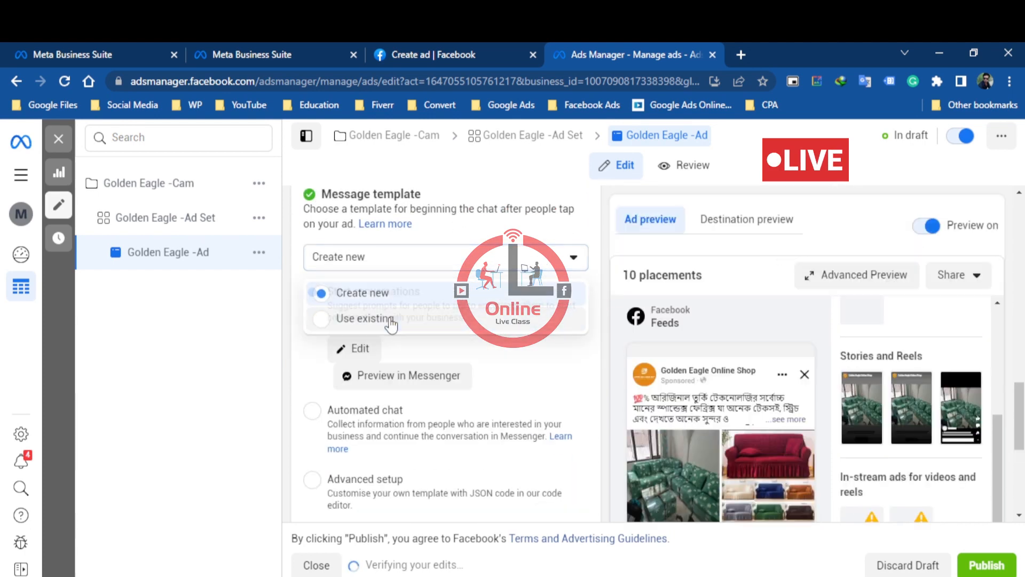
click(363, 351)
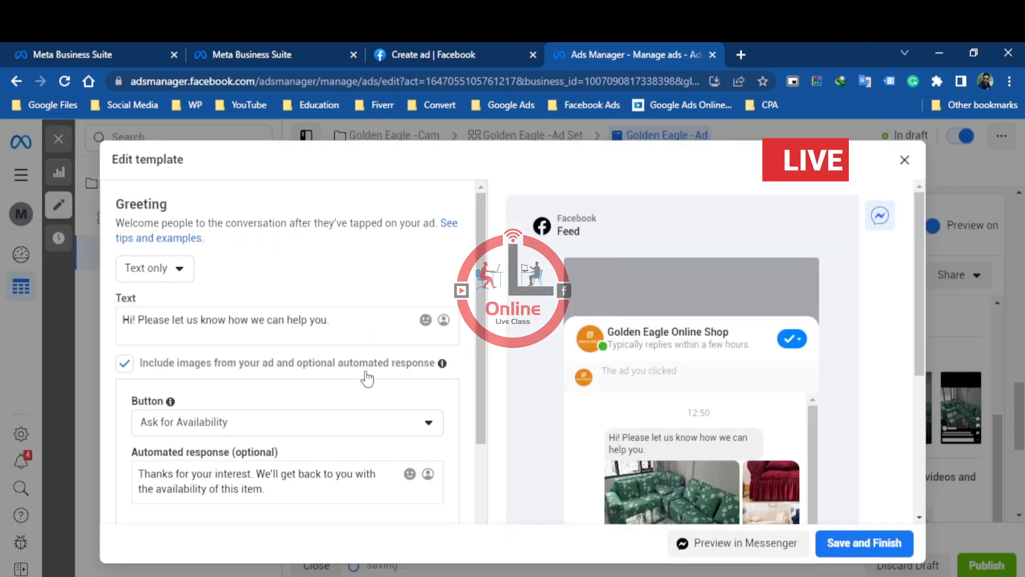
Review the template's greeting, phone number option and frequently asked questions, and save the message template
scroll(368, 379, down, 7)
scroll(751, 392, down, 4)
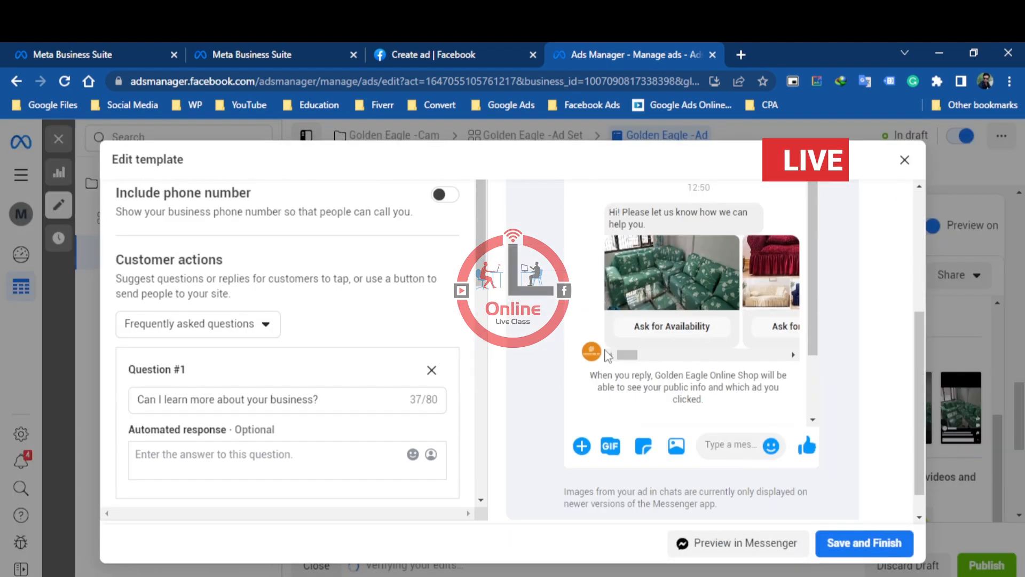
mouse_move(626, 355)
mouse_down()
mouse_move(753, 362)
mouse_move(616, 358)
mouse_up()
scroll(344, 390, down, 6)
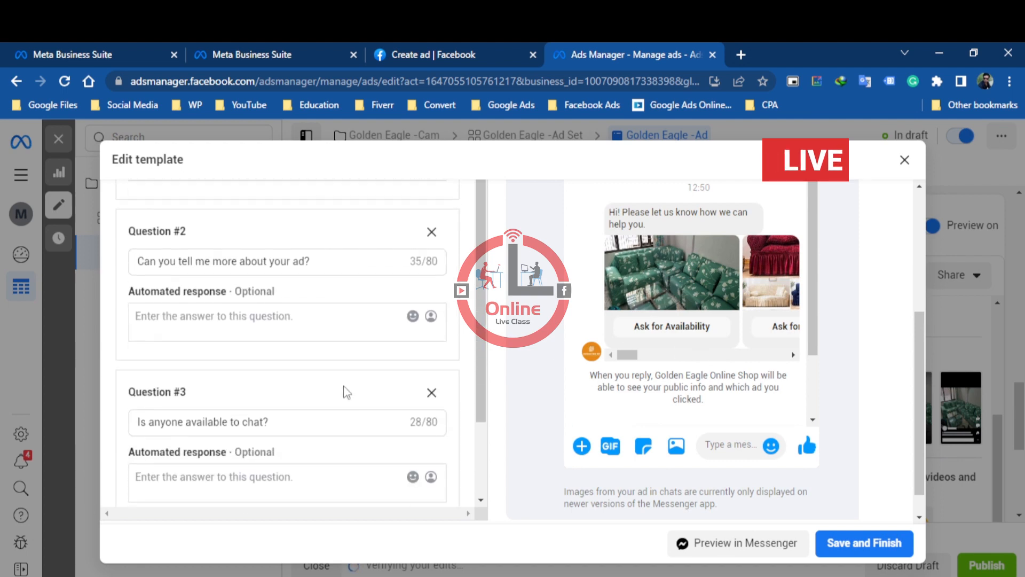
scroll(346, 393, up, 6)
scroll(670, 355, up, 4)
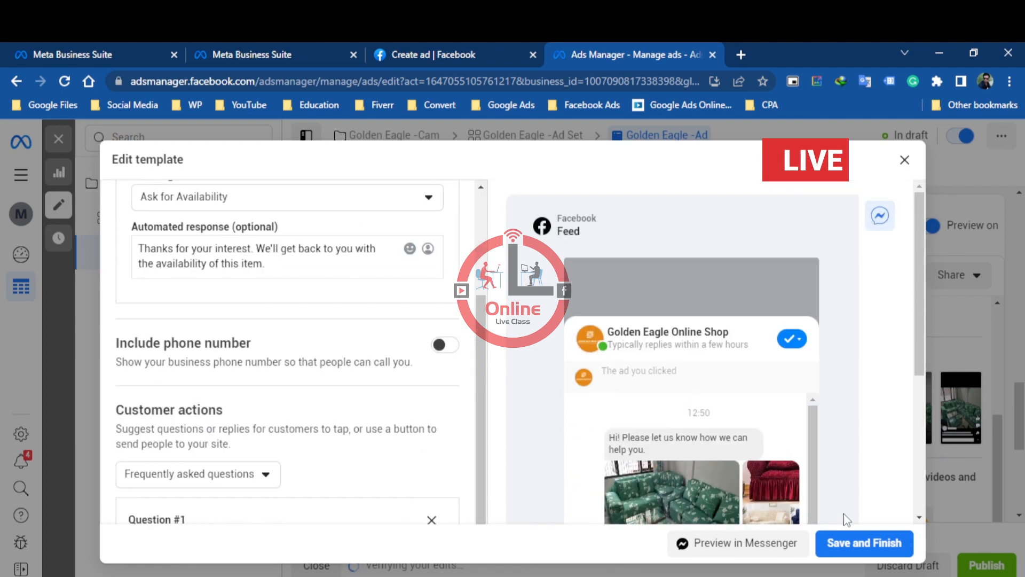
click(865, 543)
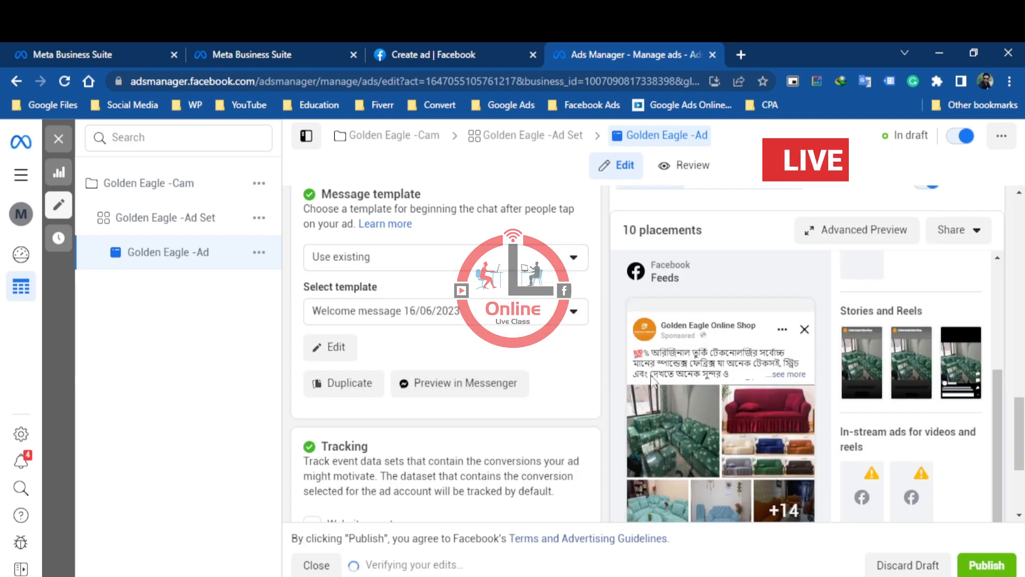
Check the ad's Tracking section, and open the Golden Eagle ad set to review its conversion, budget and schedule settings
scroll(501, 423, down, 3)
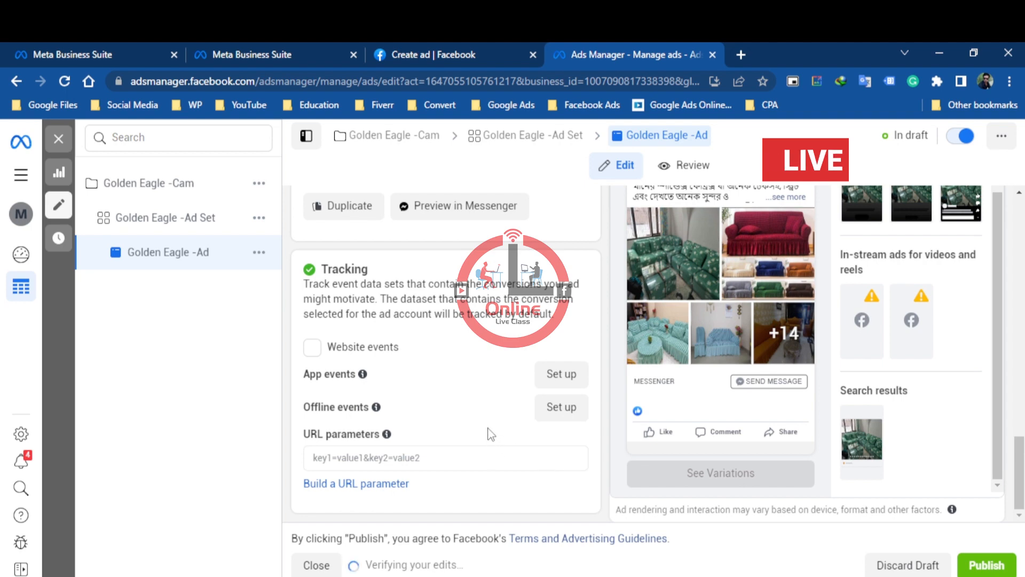
scroll(490, 432, up, 8)
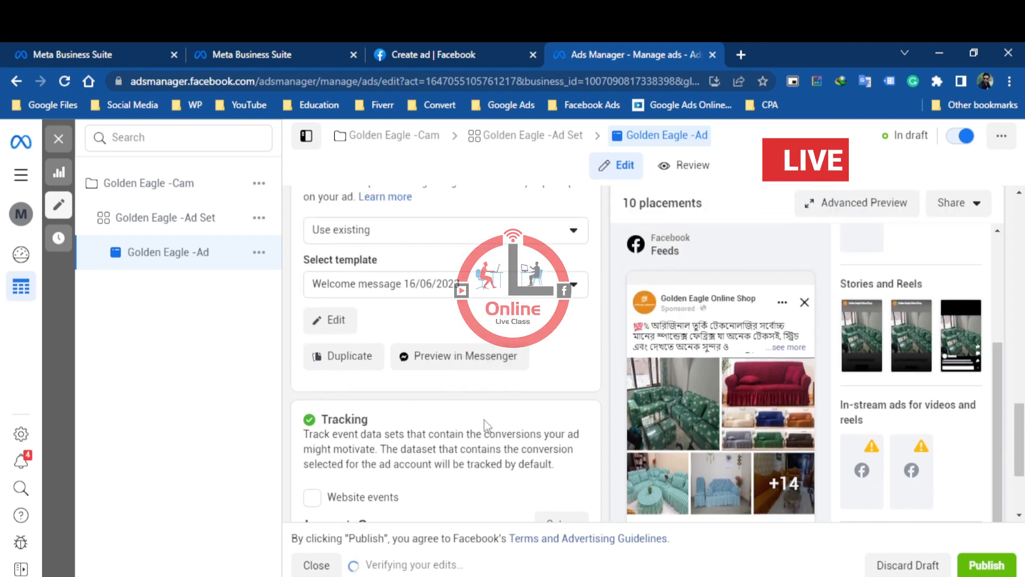
scroll(483, 384, up, 8)
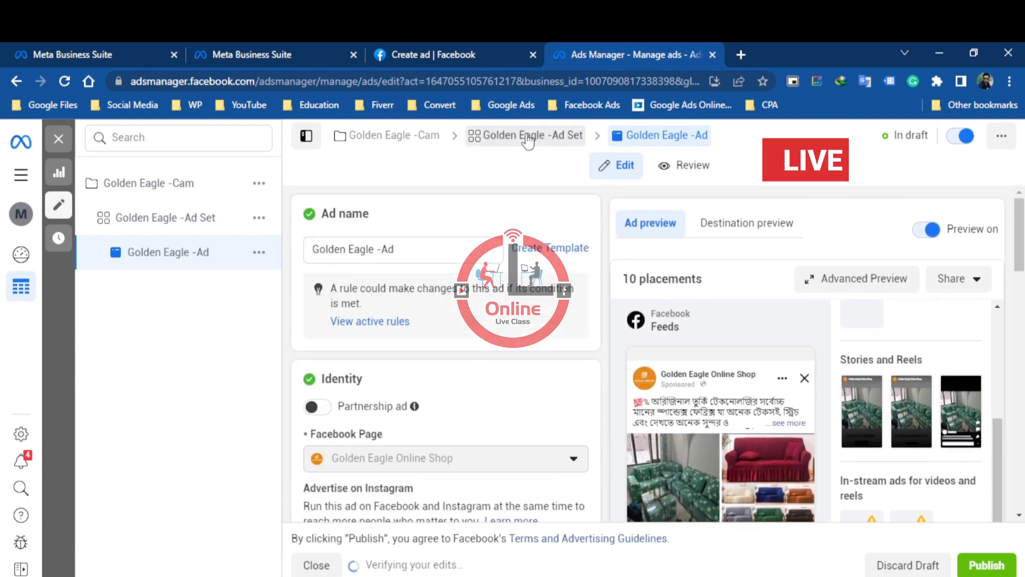
click(528, 138)
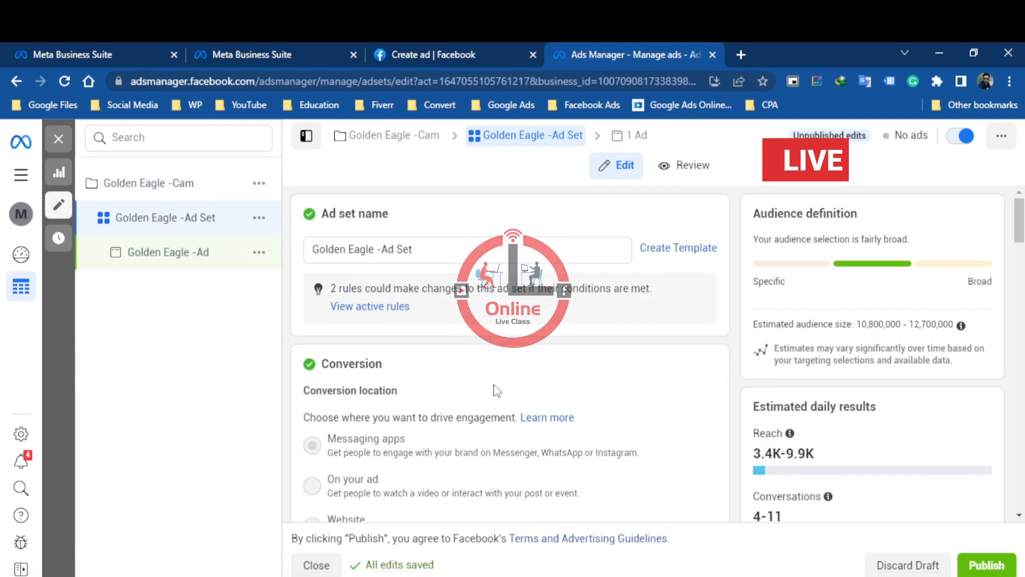
scroll(393, 410, down, 5)
scroll(393, 410, down, 12)
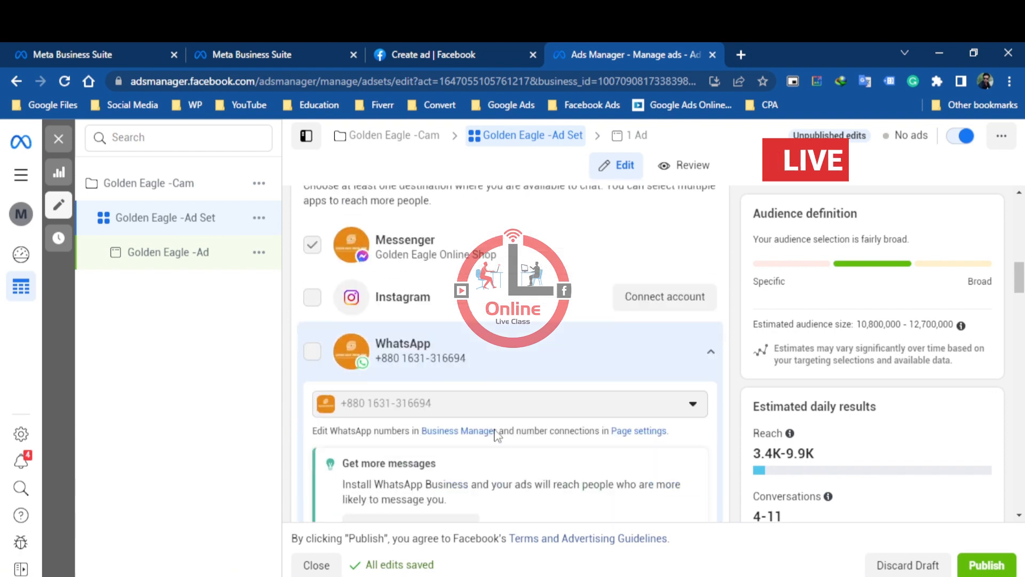
scroll(494, 435, down, 8)
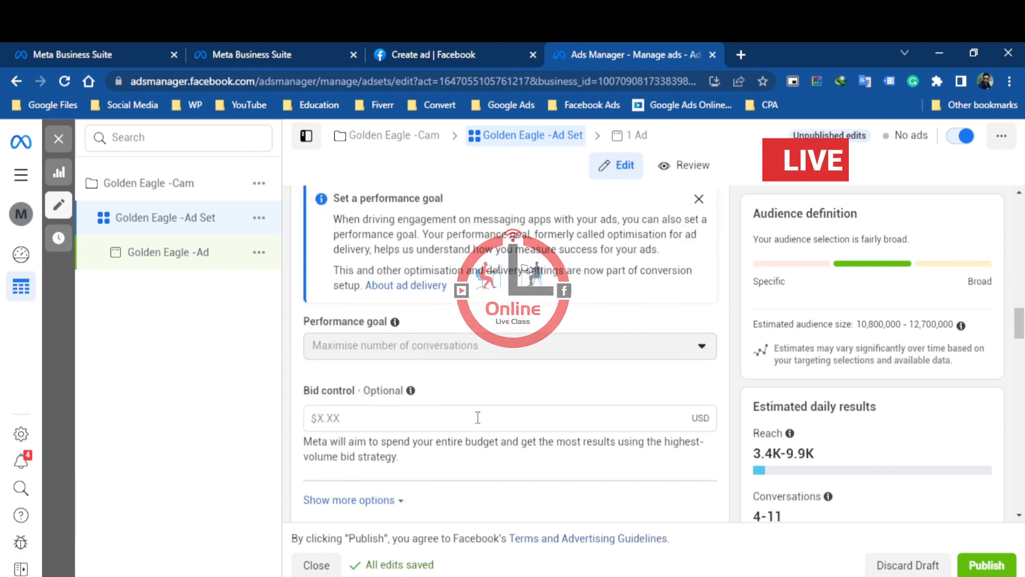
scroll(479, 423, down, 3)
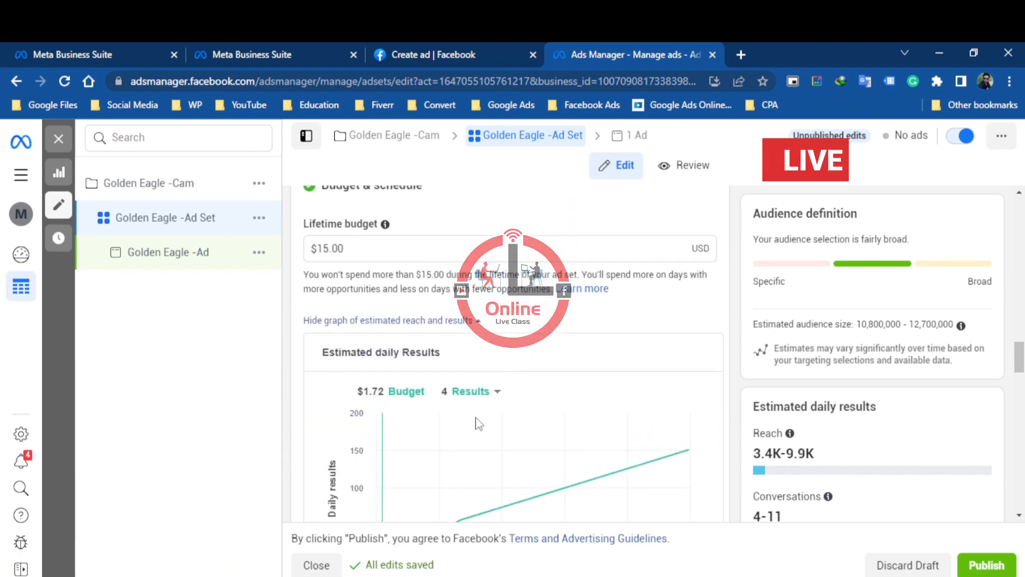
scroll(454, 374, down, 6)
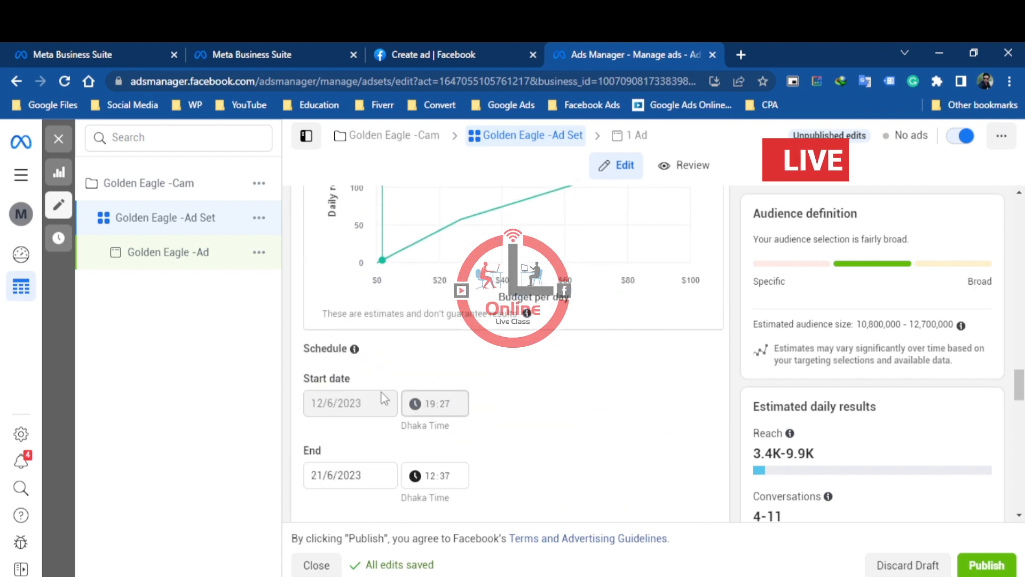
scroll(512, 433, down, 3)
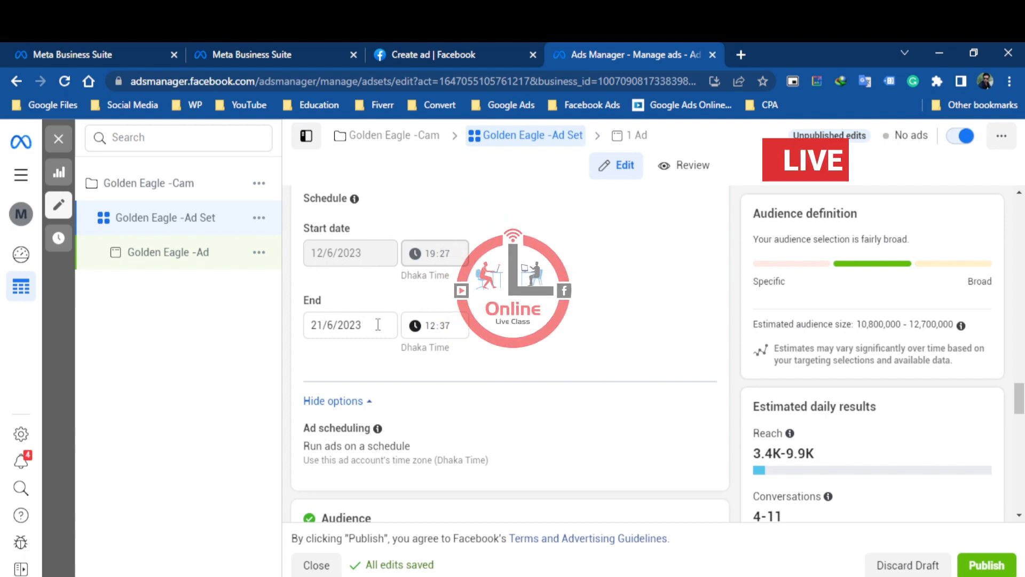
Set the ad set's schedule to end on 20/6/2023 at 23:59
click(320, 325)
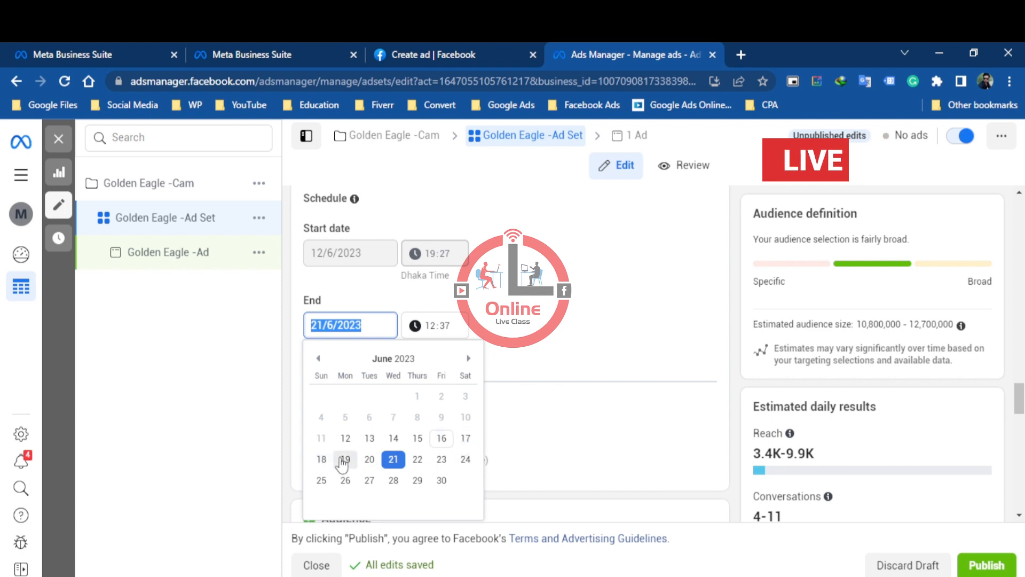
click(369, 459)
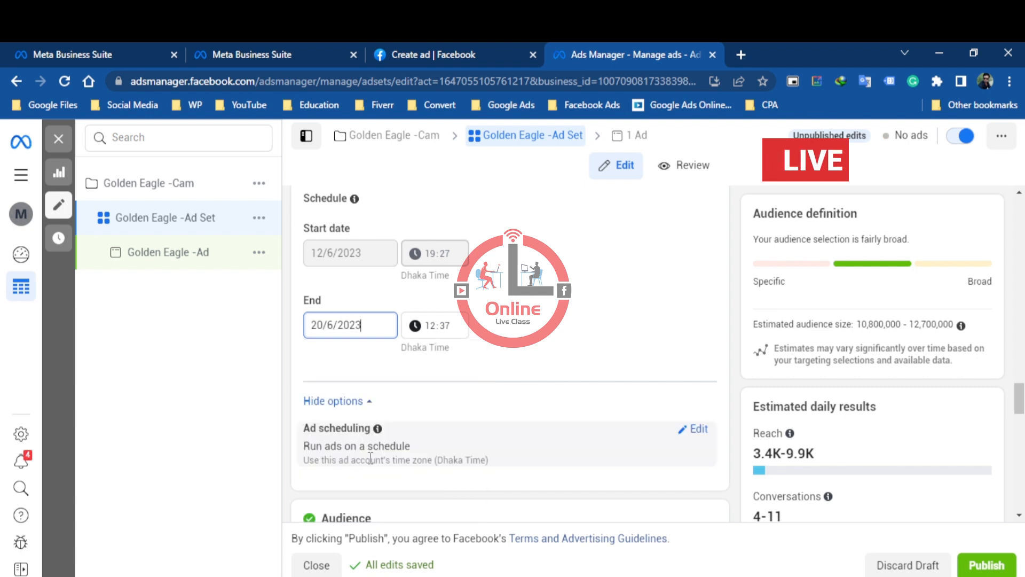
click(502, 330)
click(432, 326)
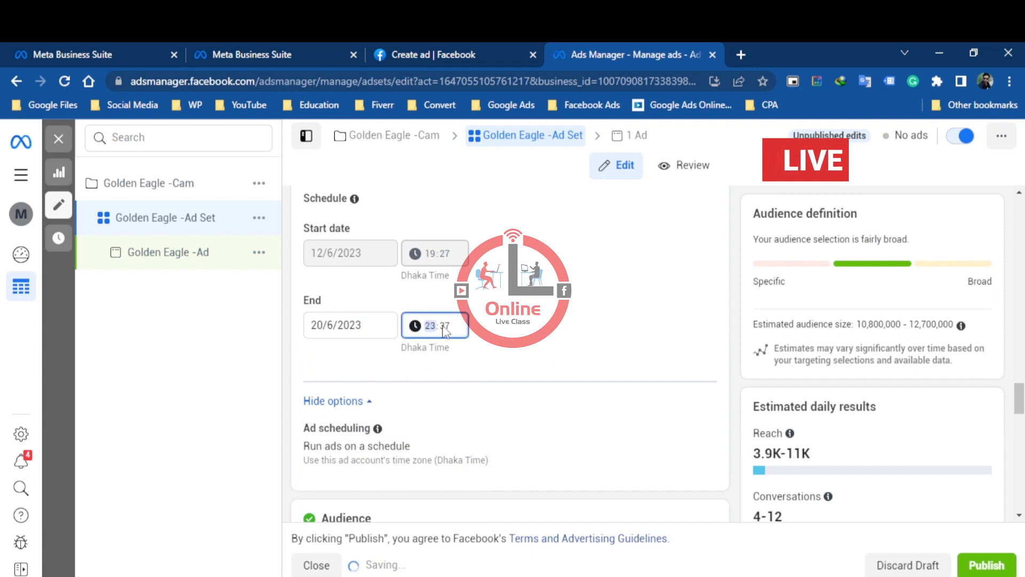
click(451, 332)
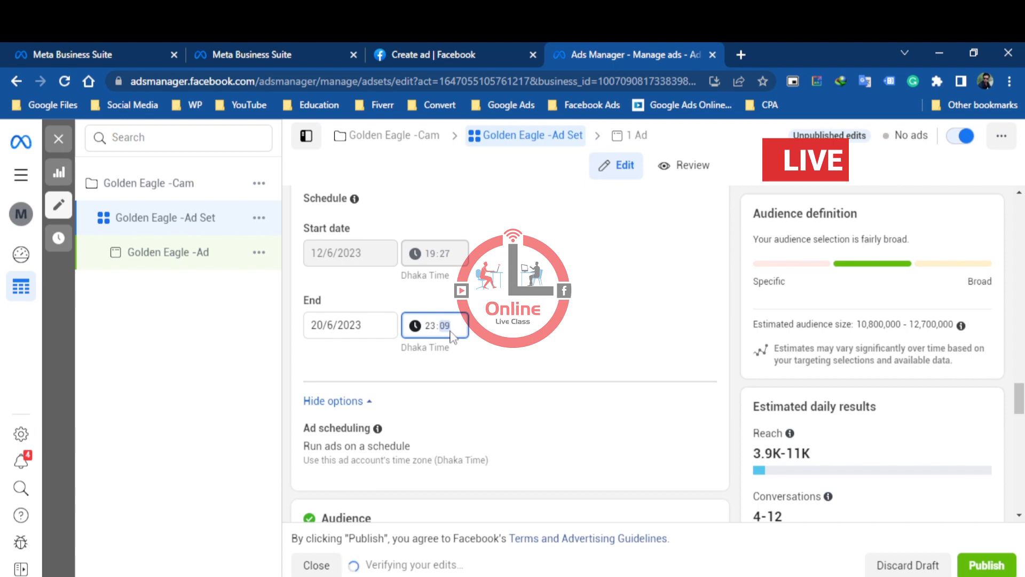
click(512, 338)
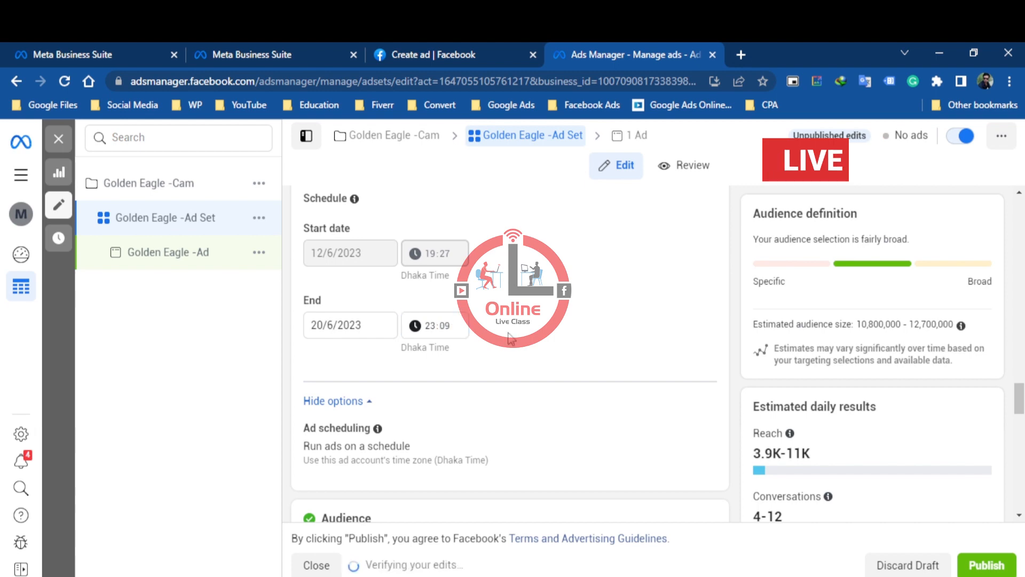
click(445, 330)
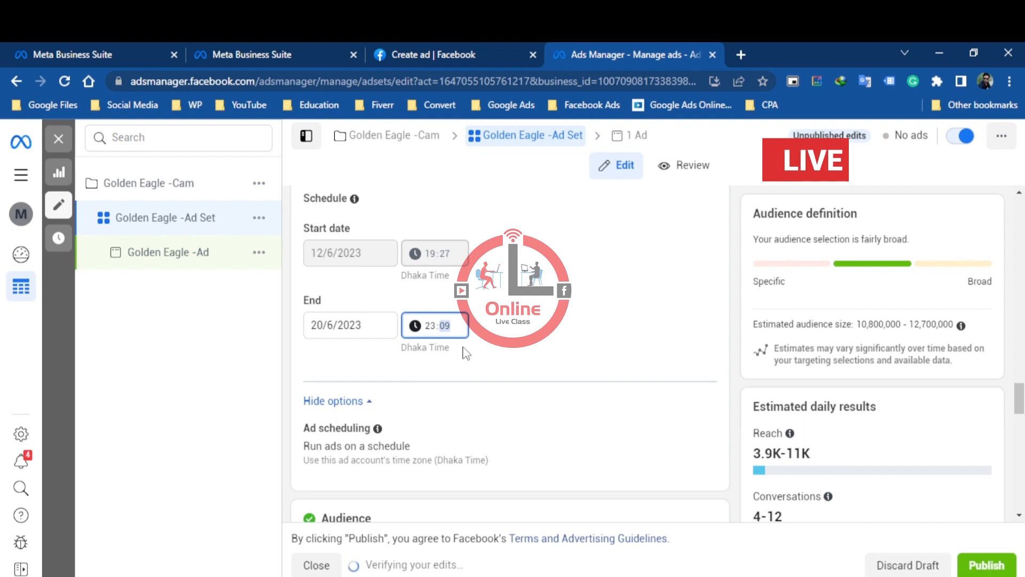
click(521, 326)
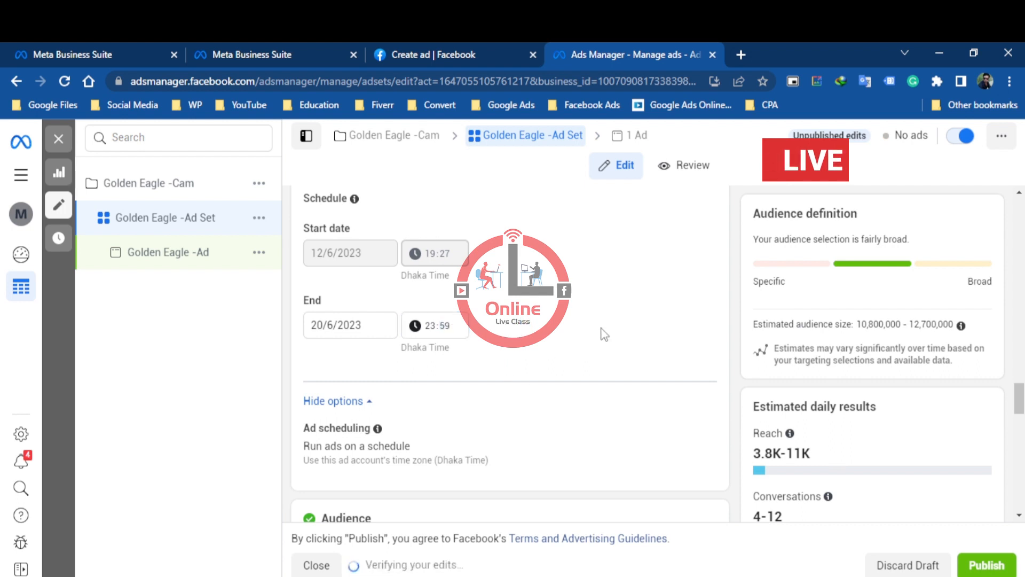
Try a lifetime budget of $12.00 to compare the estimated daily results, and restore the budget to $15.00
scroll(604, 334, up, 8)
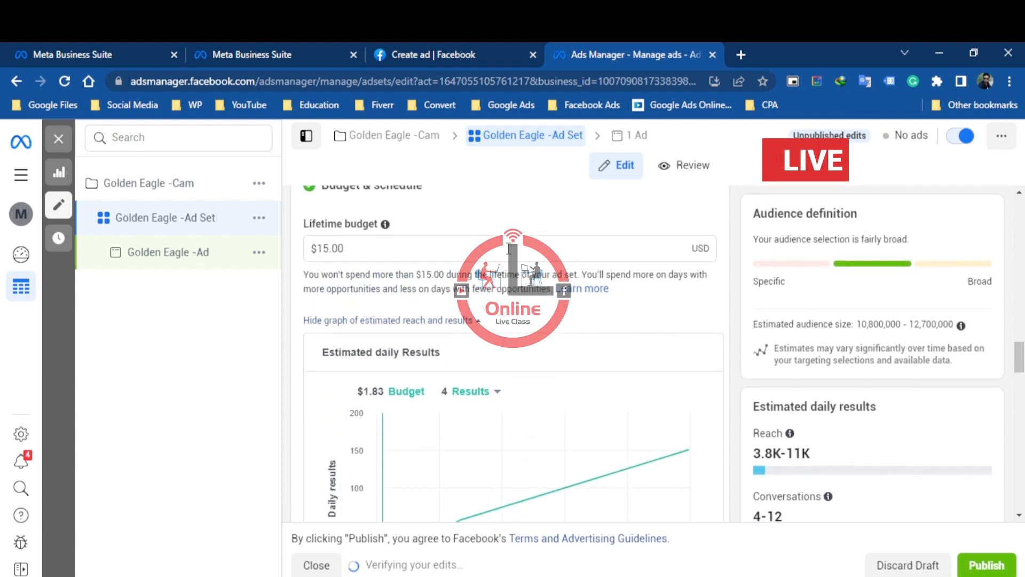
scroll(485, 246, up, 2)
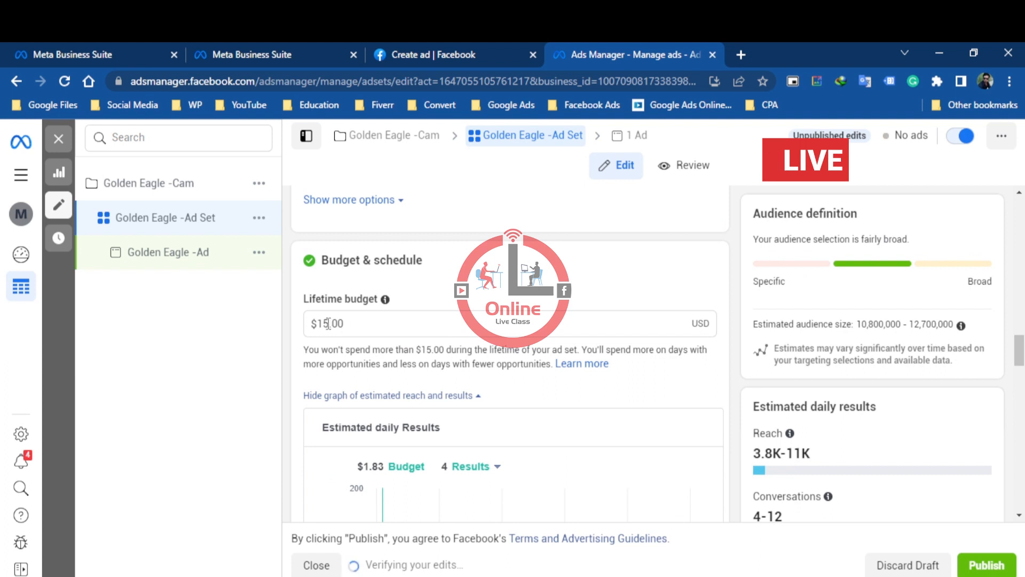
drag(328, 324, 323, 324)
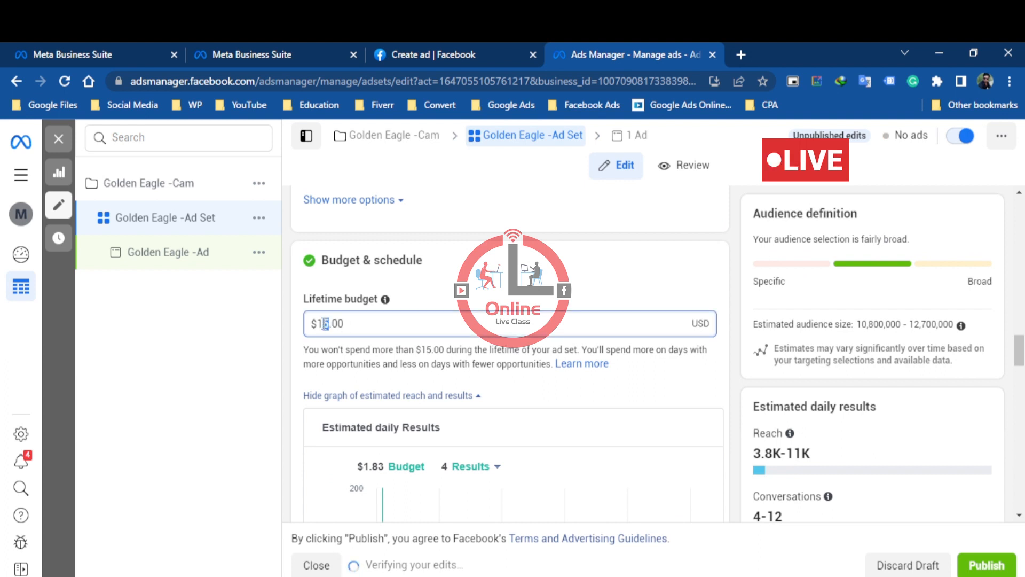
click(503, 271)
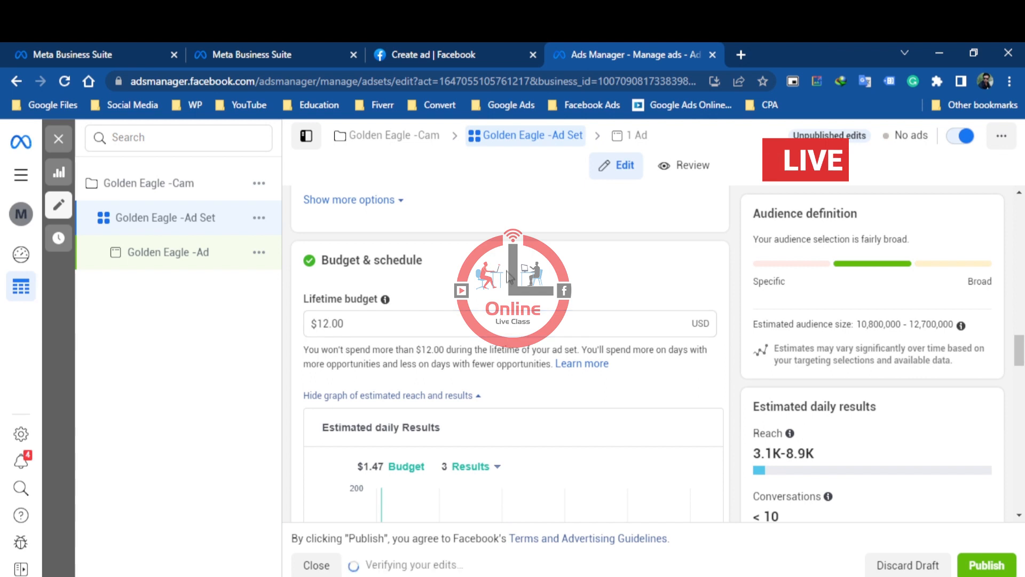
scroll(509, 277, down, 4)
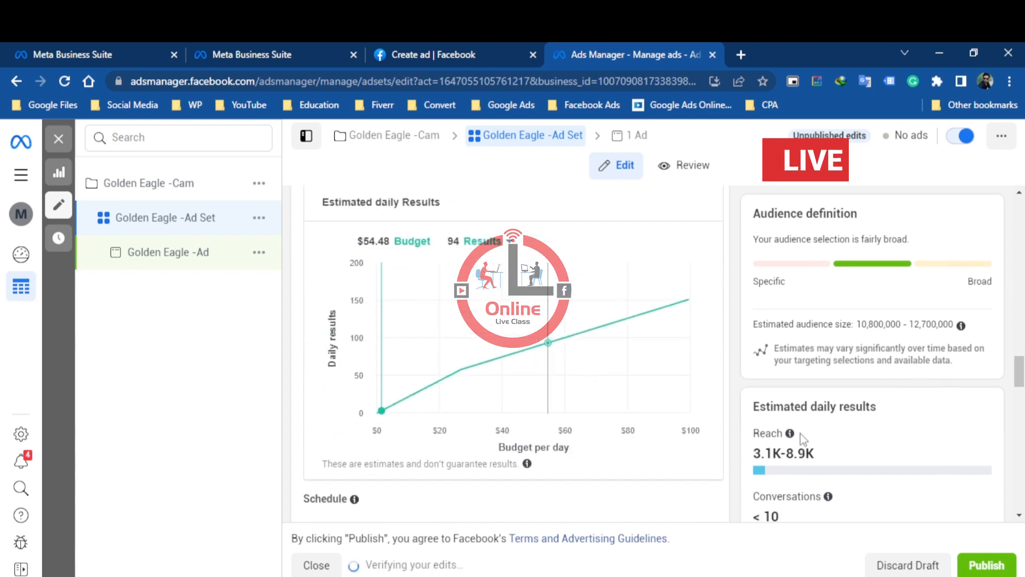
scroll(780, 481, down, 3)
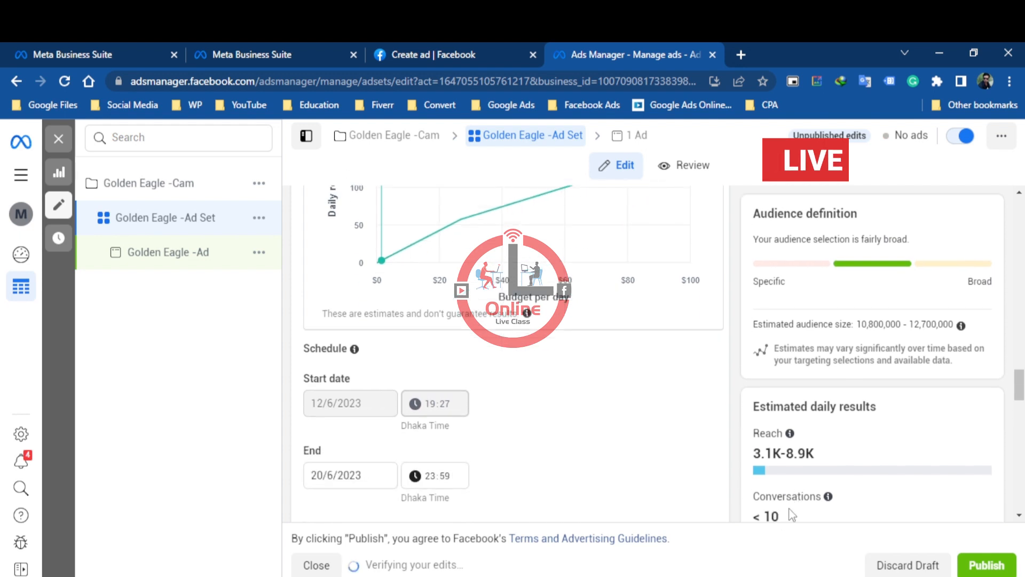
scroll(576, 383, up, 4)
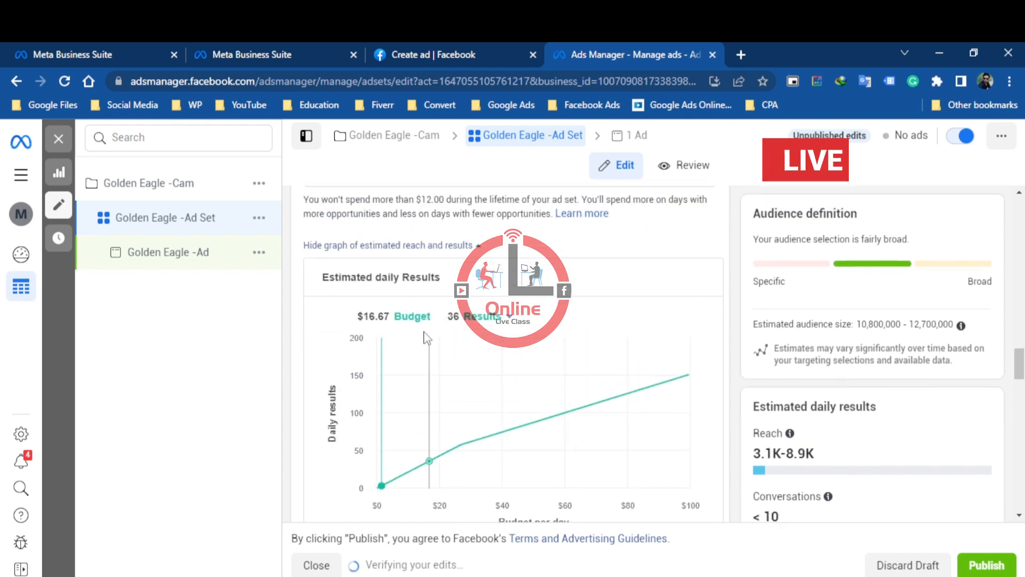
scroll(482, 417, up, 1)
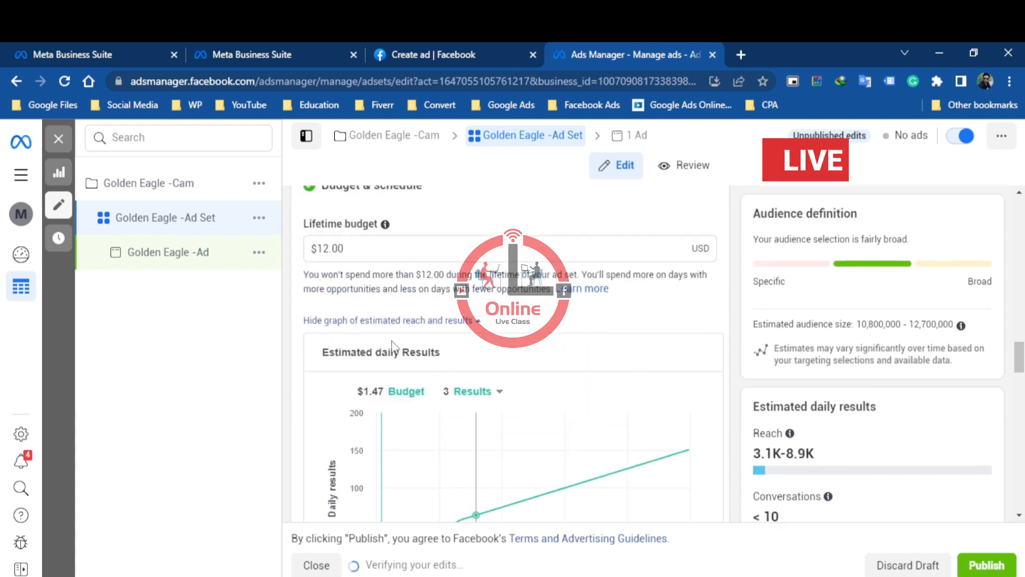
drag(328, 245, 324, 244)
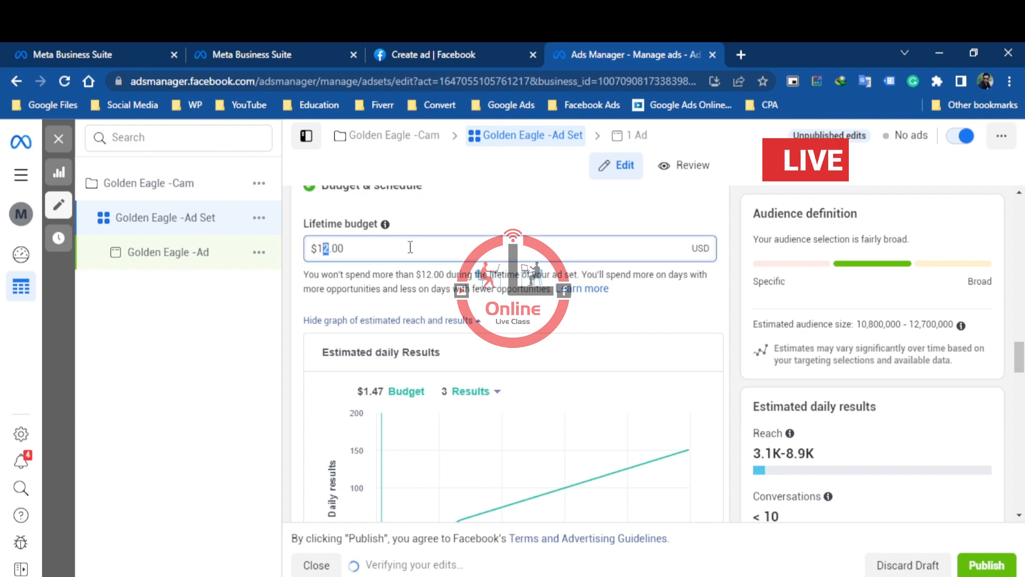
click(426, 217)
Examine the ad set's saved audience, placements, and additional device and brand safety options
scroll(822, 493, down, 1)
scroll(822, 493, down, 7)
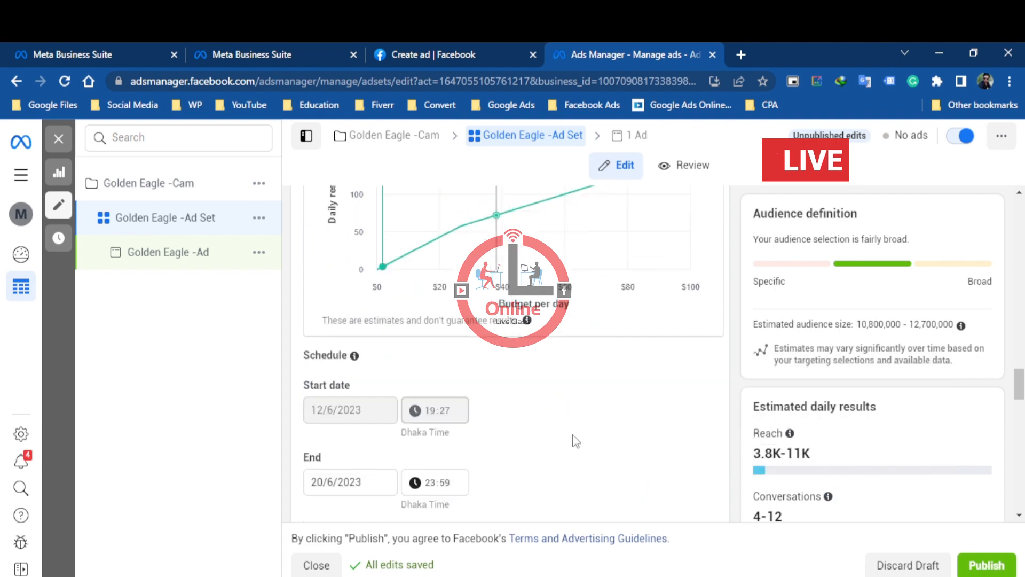
scroll(576, 424, down, 7)
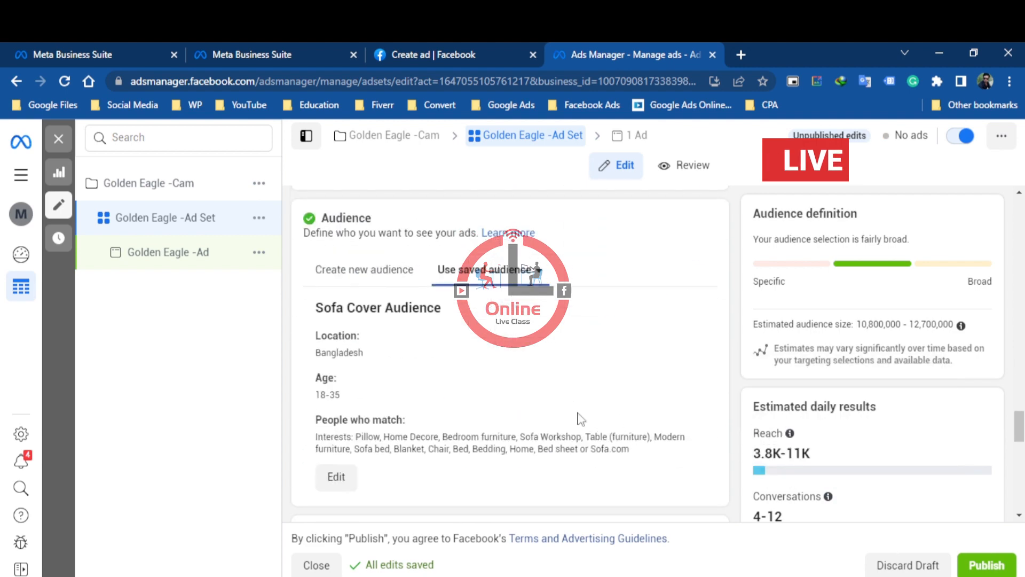
scroll(627, 428, down, 9)
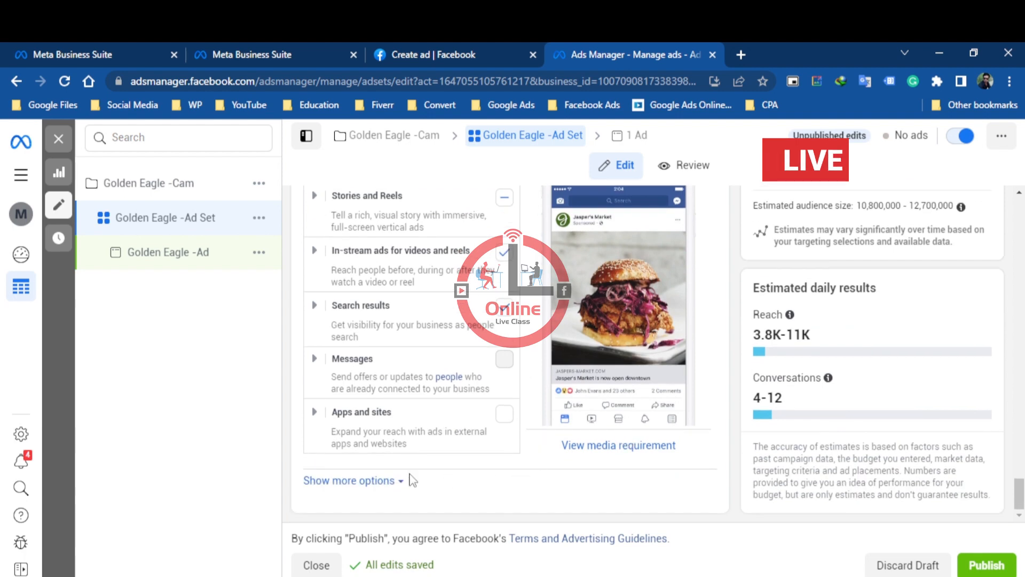
click(402, 481)
scroll(566, 474, down, 5)
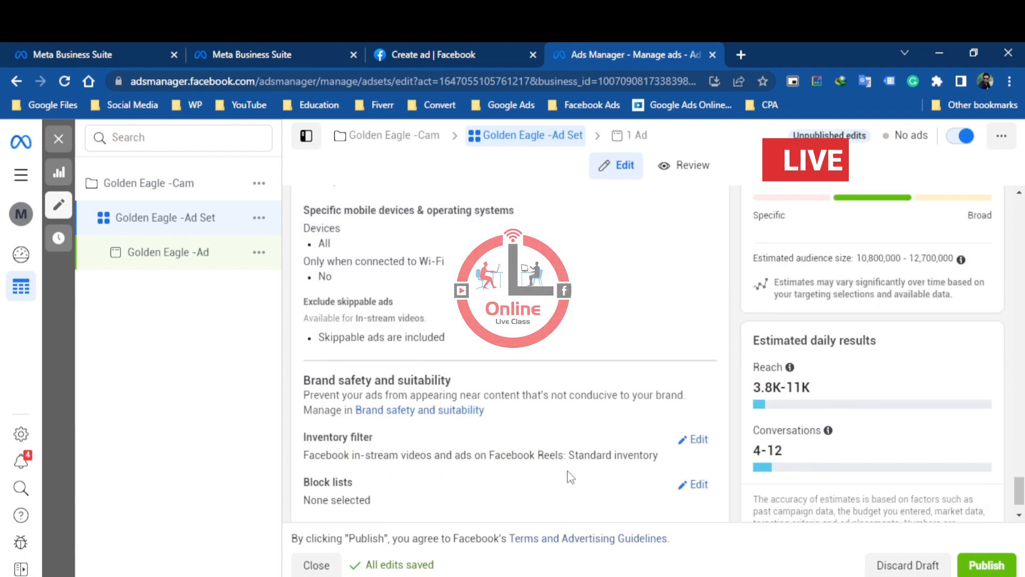
scroll(570, 477, down, 1)
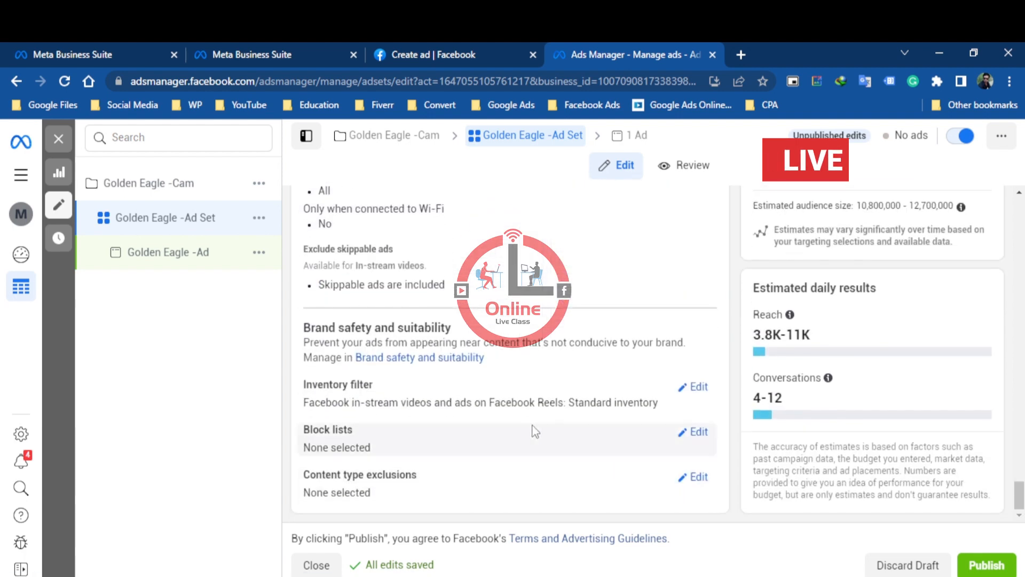
scroll(536, 431, up, 20)
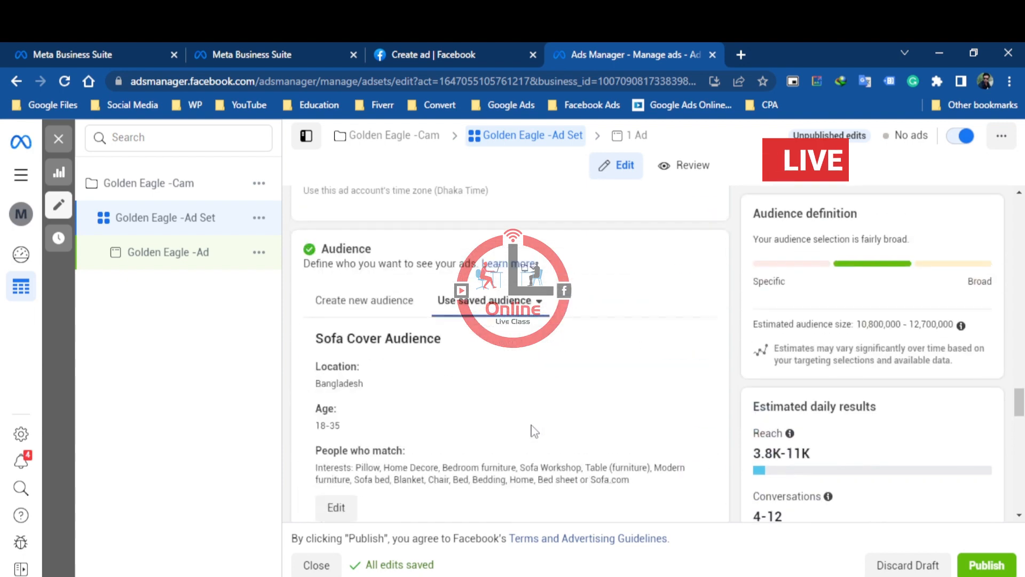
Review the ad set's performance goal, and check the Golden Eagle ad's destination preview, call to action and message template
scroll(534, 432, up, 10)
scroll(606, 277, up, 10)
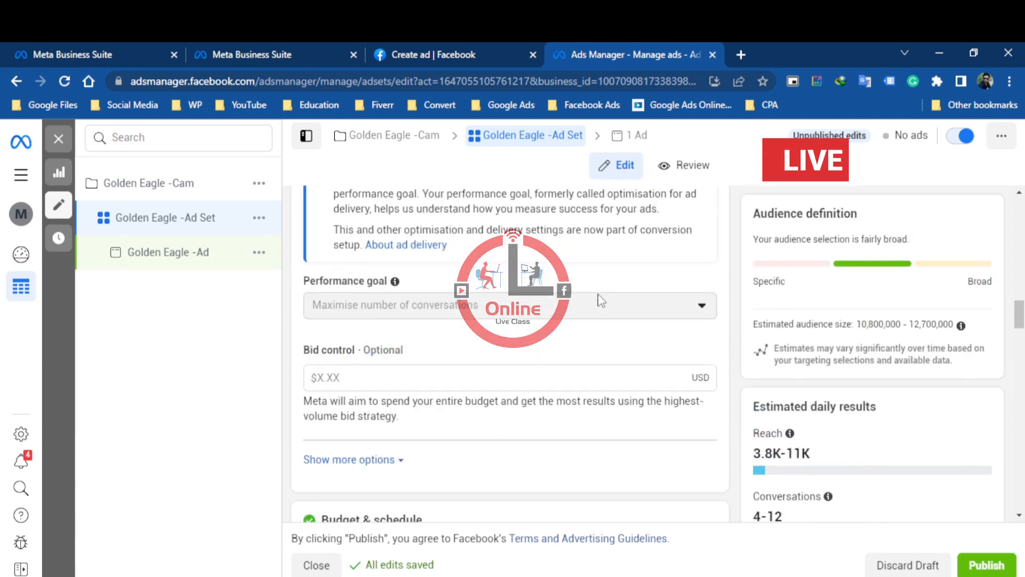
click(162, 256)
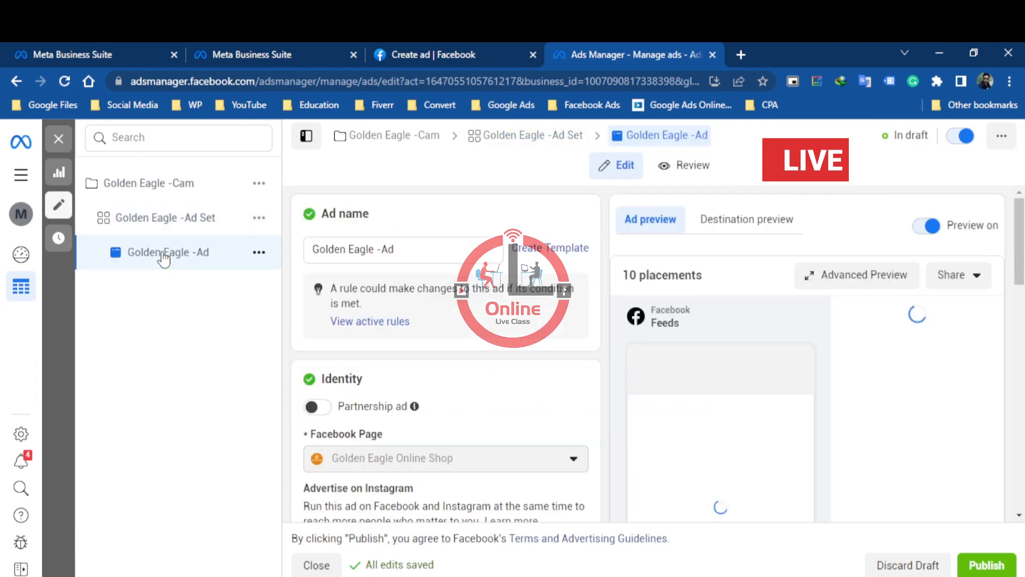
click(754, 230)
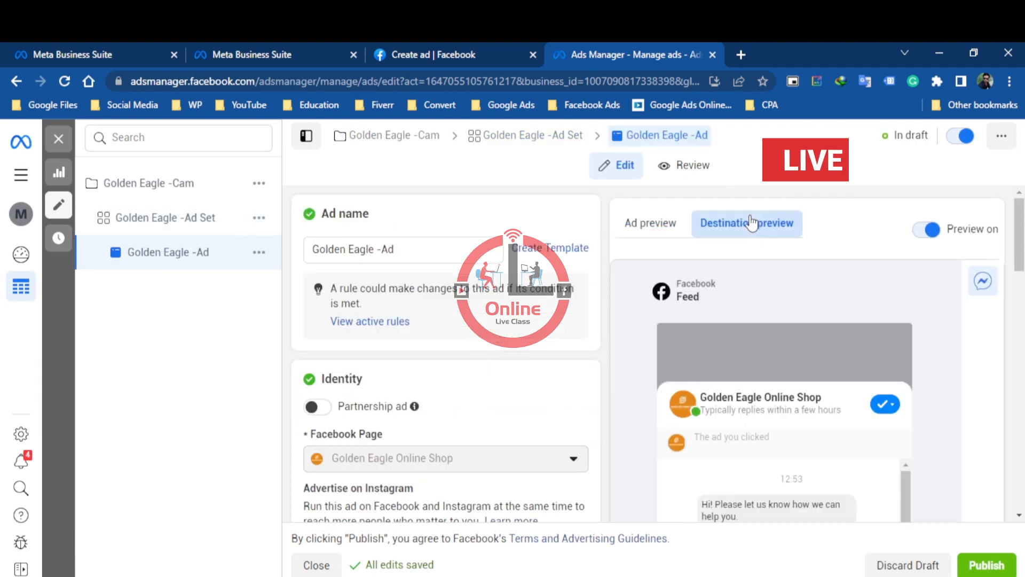
scroll(771, 366, down, 5)
scroll(782, 407, down, 10)
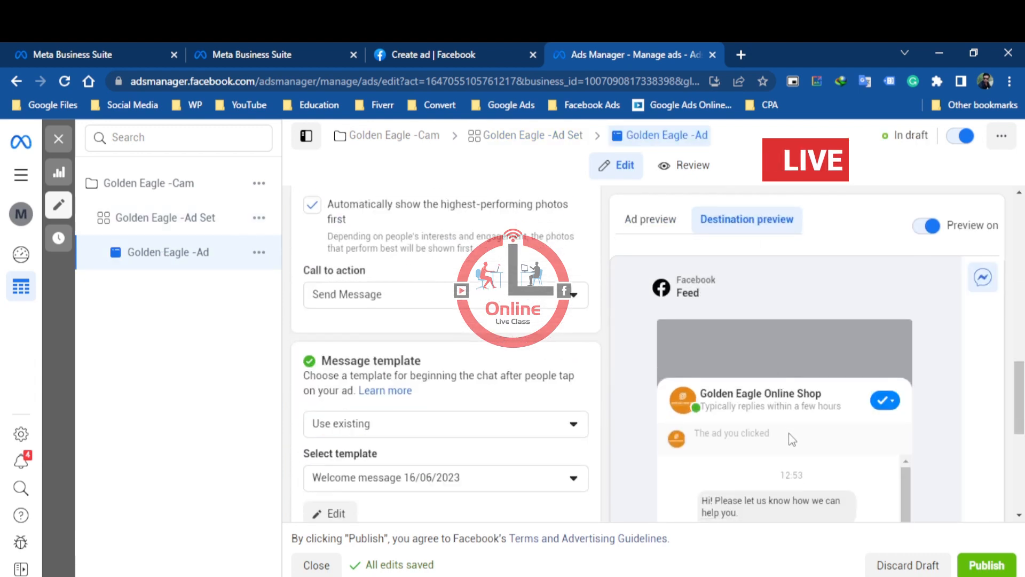
scroll(487, 374, up, 15)
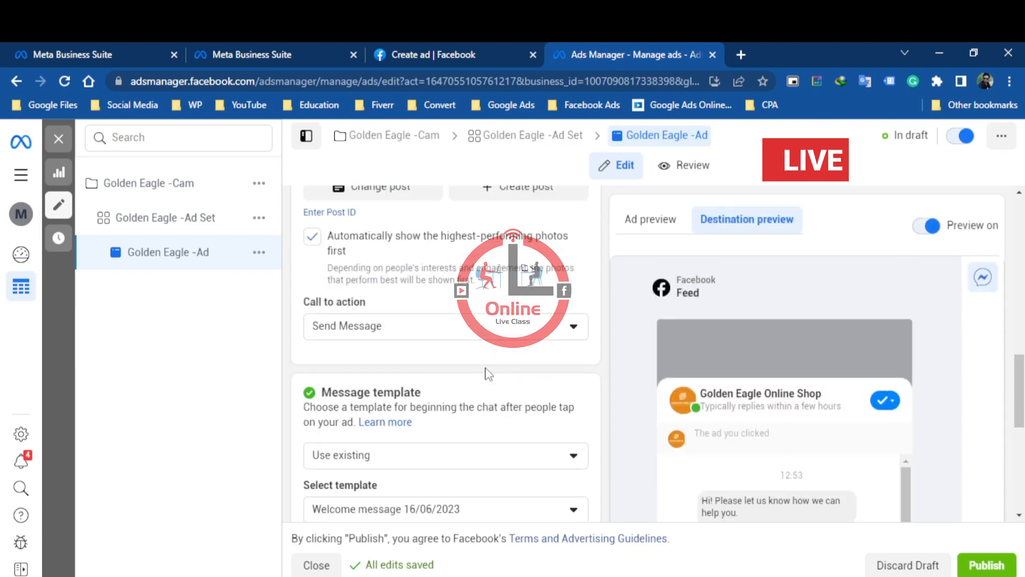
Search Google for "skillsupit" in a new browser tab and open the Skillsupit - for Digital Skills site
click(741, 54)
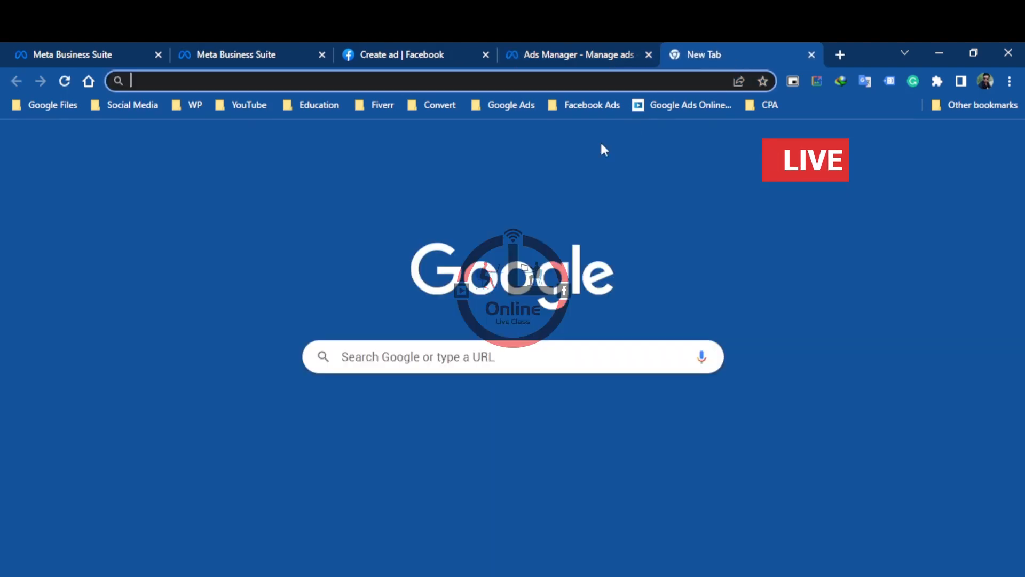
click(517, 358)
text(ুবজ)
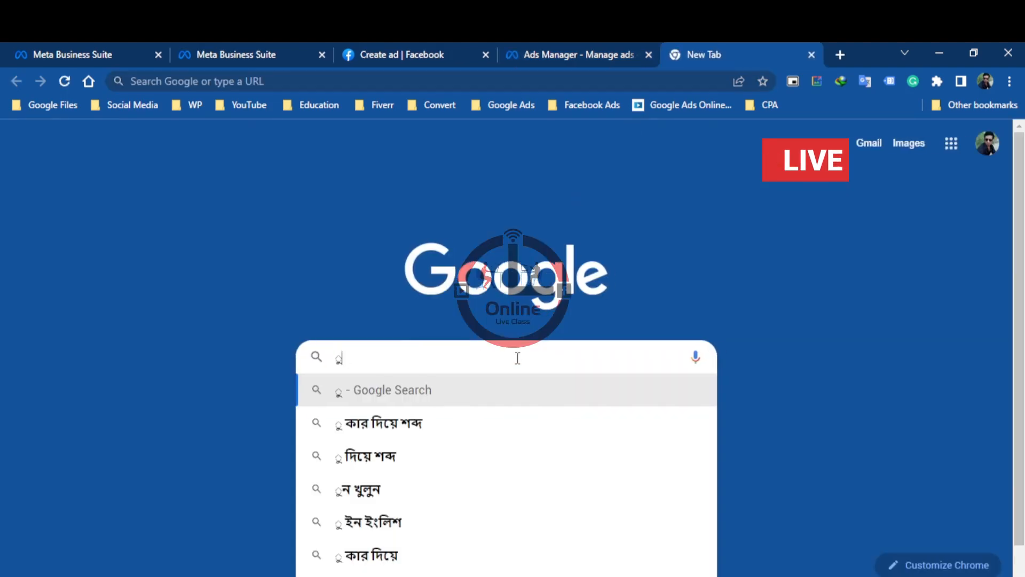
key(BackSpace)
key(BackSpace)
key(BackSpace)
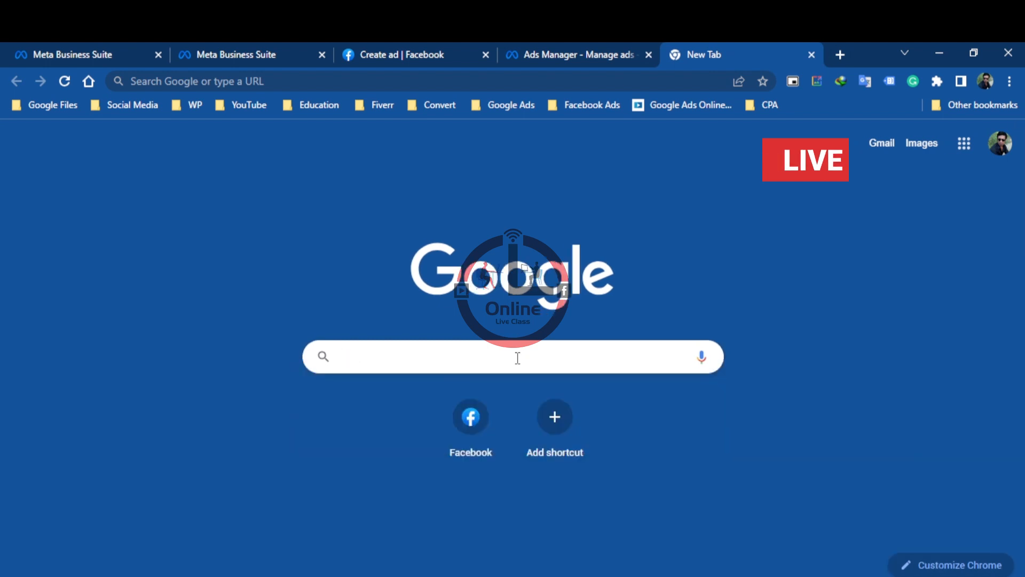
text(skillsui)
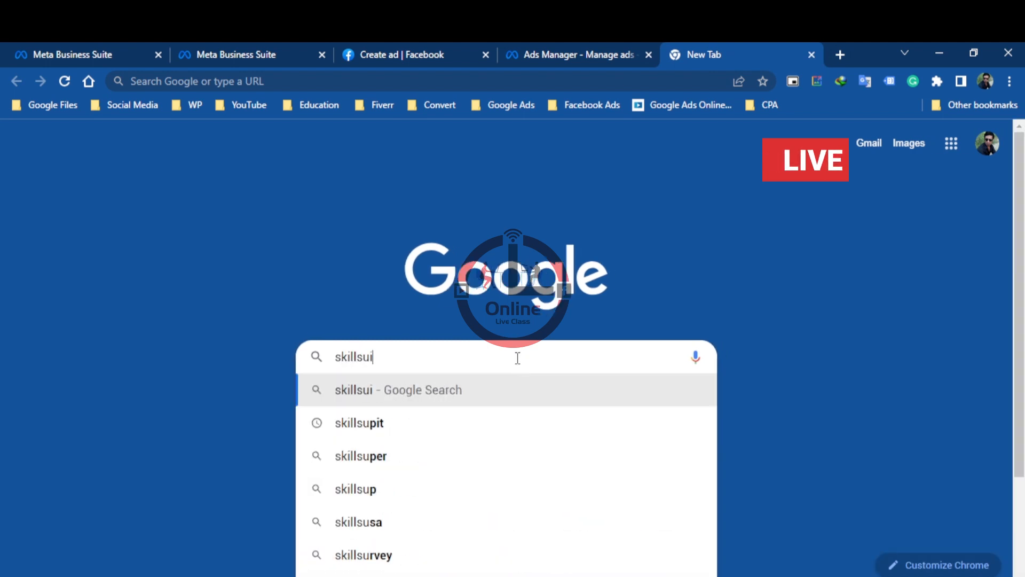
key(BackSpace)
text(i)
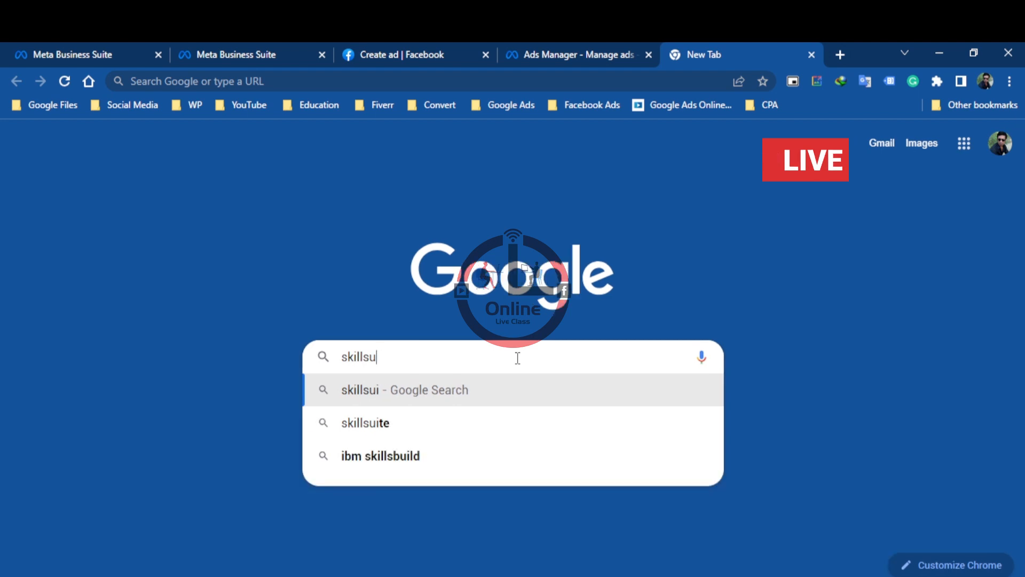
key(BackSpace)
text(pit)
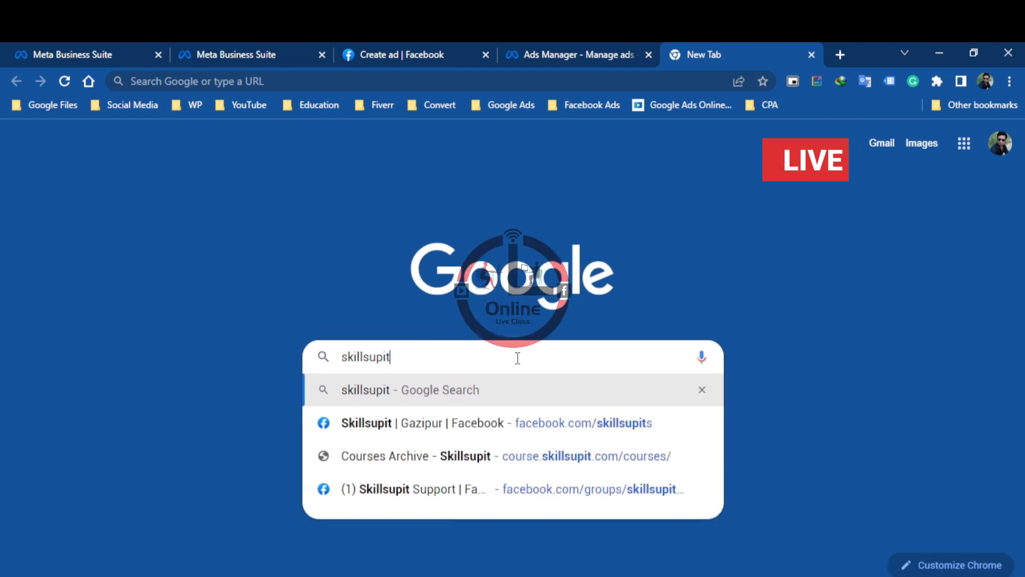
key(Return)
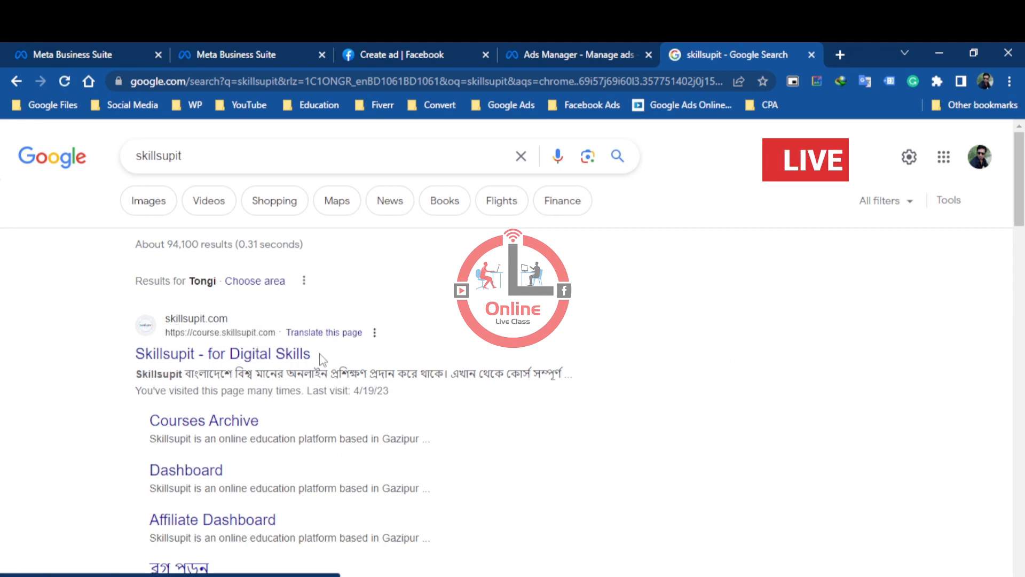
click(236, 366)
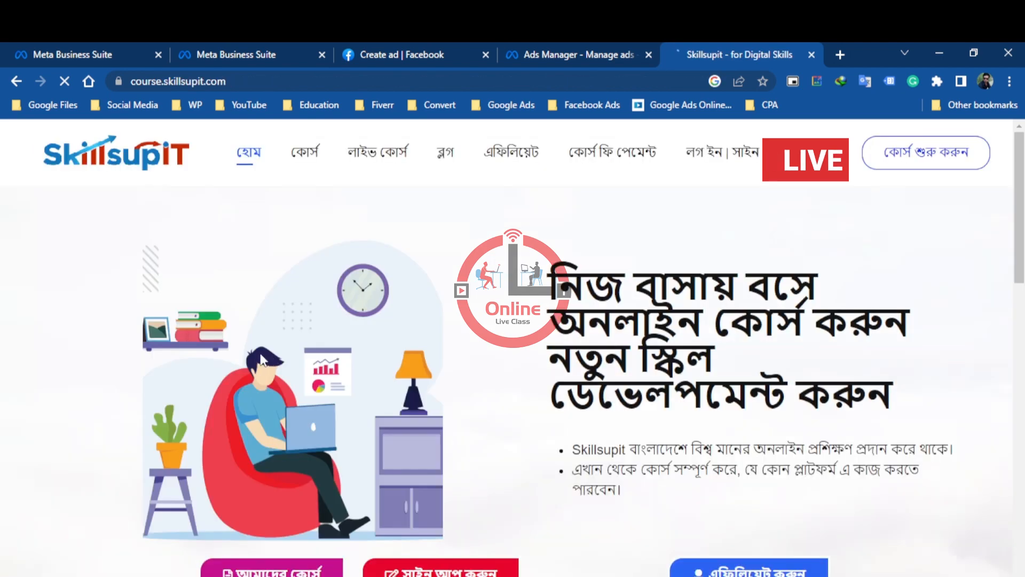
Browse the digital marketing, Canva, Google Ads and Facebook Ads courses on the Skillsupit home page
scroll(397, 364, down, 15)
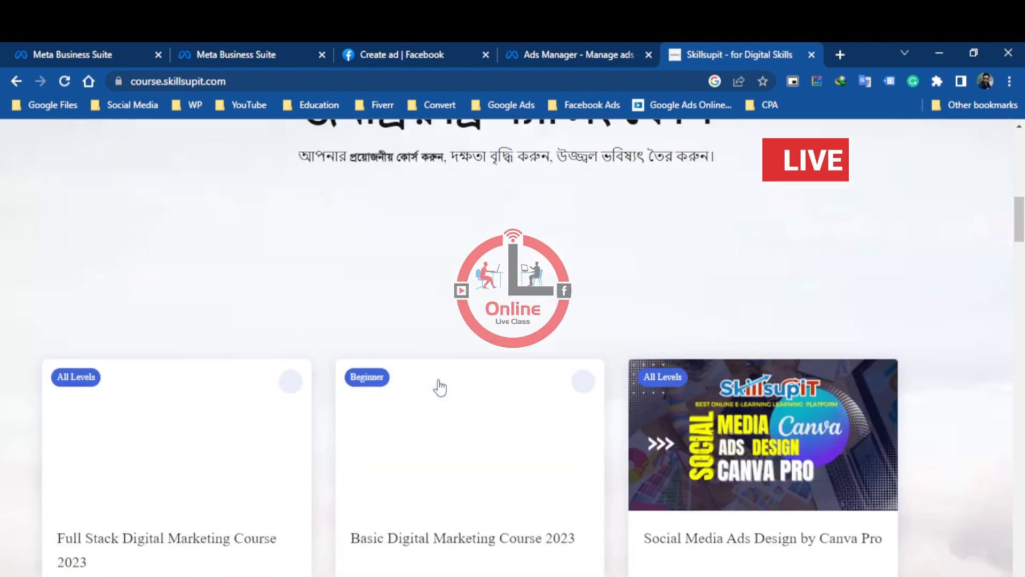
scroll(386, 426, down, 1)
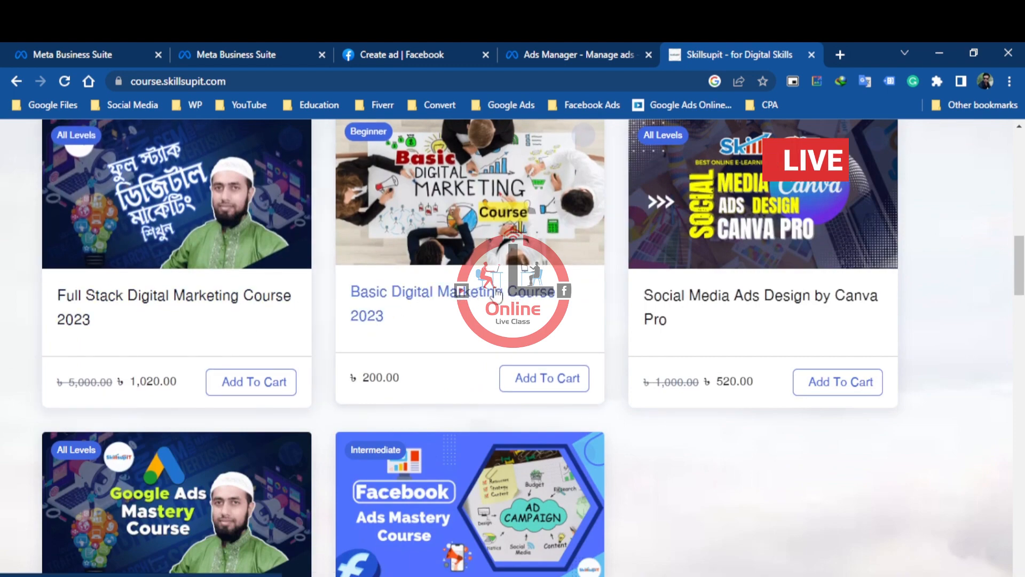
scroll(709, 302, down, 4)
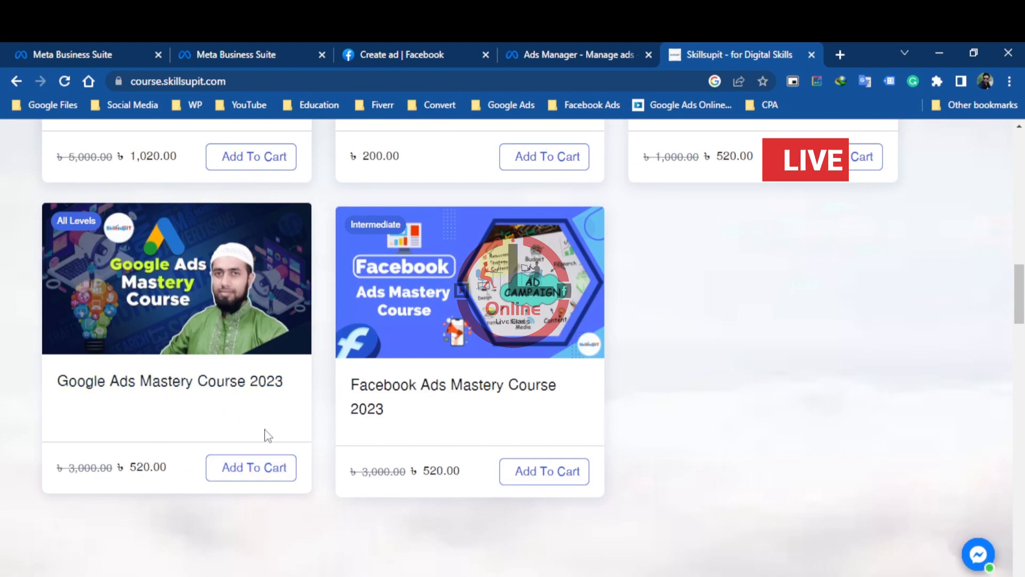
scroll(267, 435, up, 15)
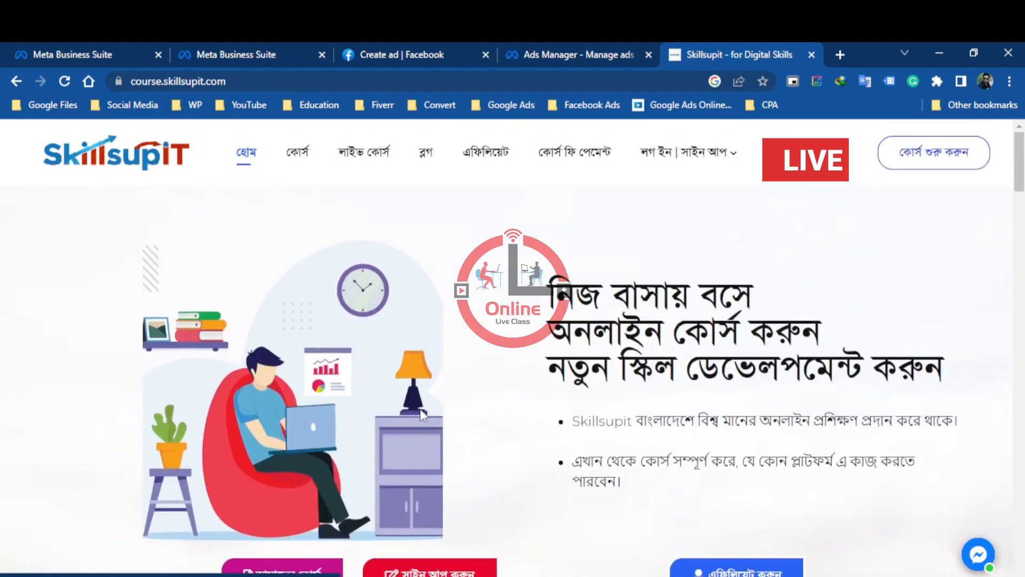
Return to Ads Manager and publish the Golden Eagle ad
click(556, 45)
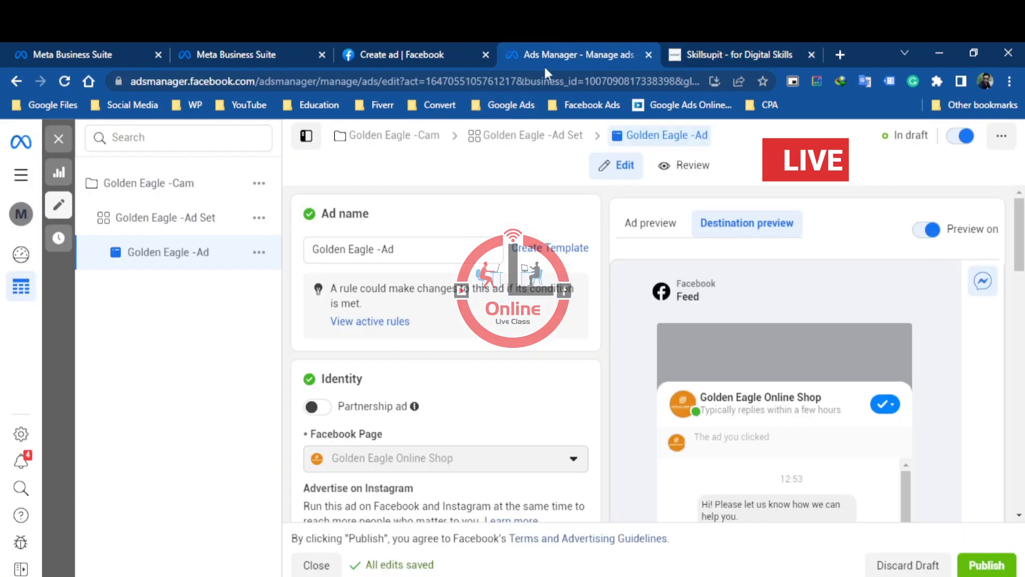
scroll(459, 374, down, 12)
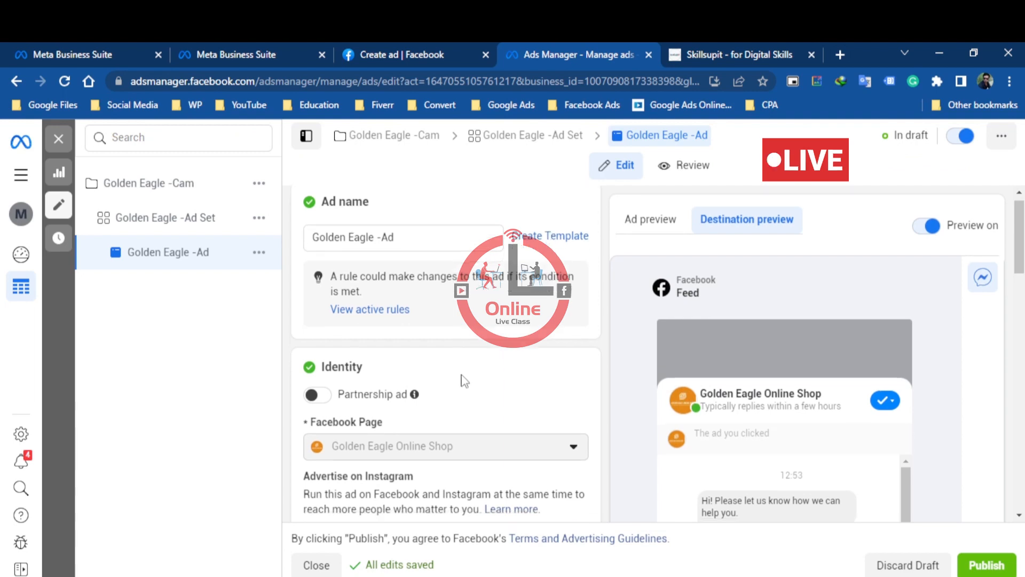
click(986, 565)
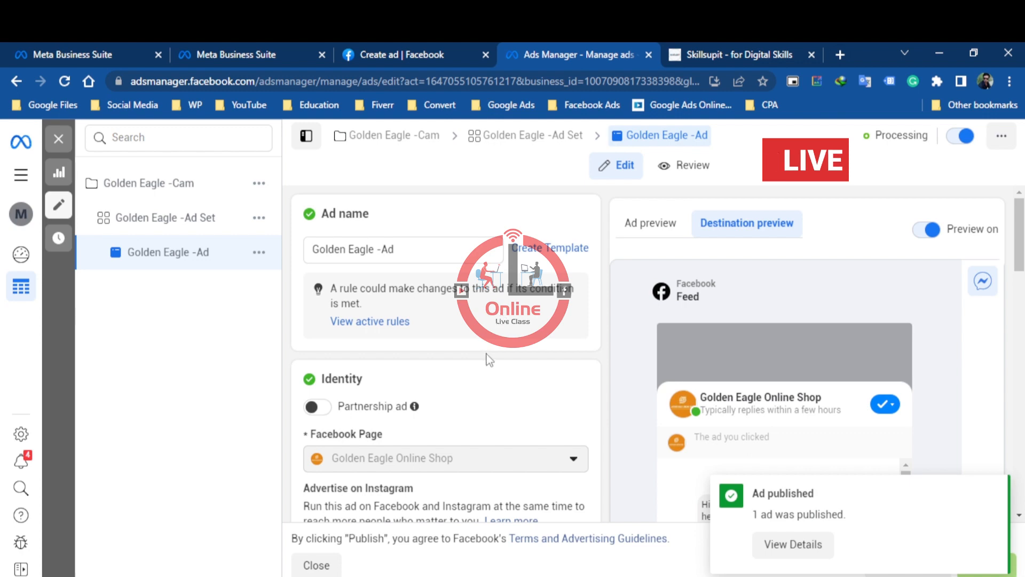
Examine the published ad's identity, creative, message template and tracking sections along with its Messenger preview
scroll(498, 363, down, 2)
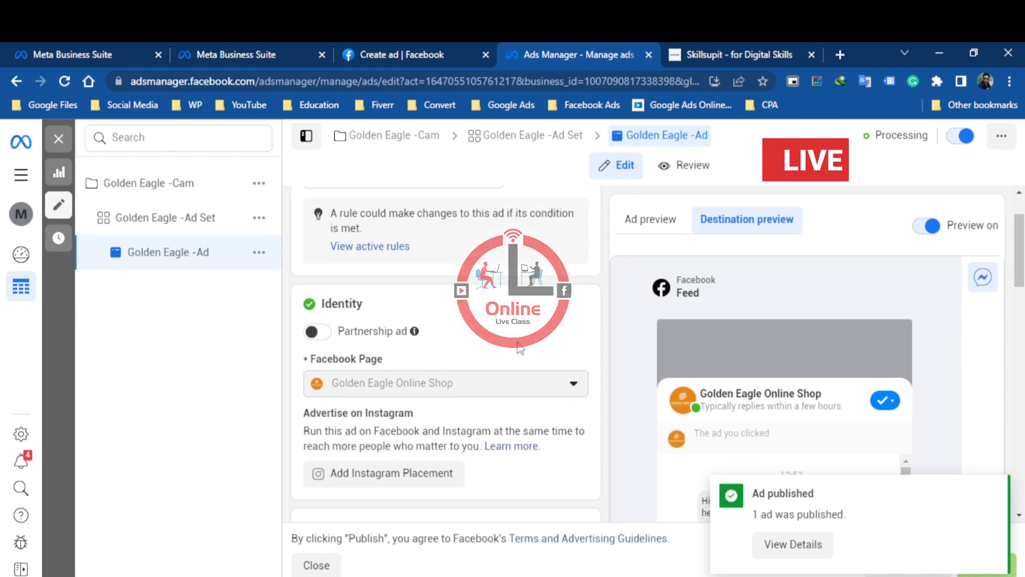
scroll(519, 348, down, 3)
scroll(583, 383, down, 4)
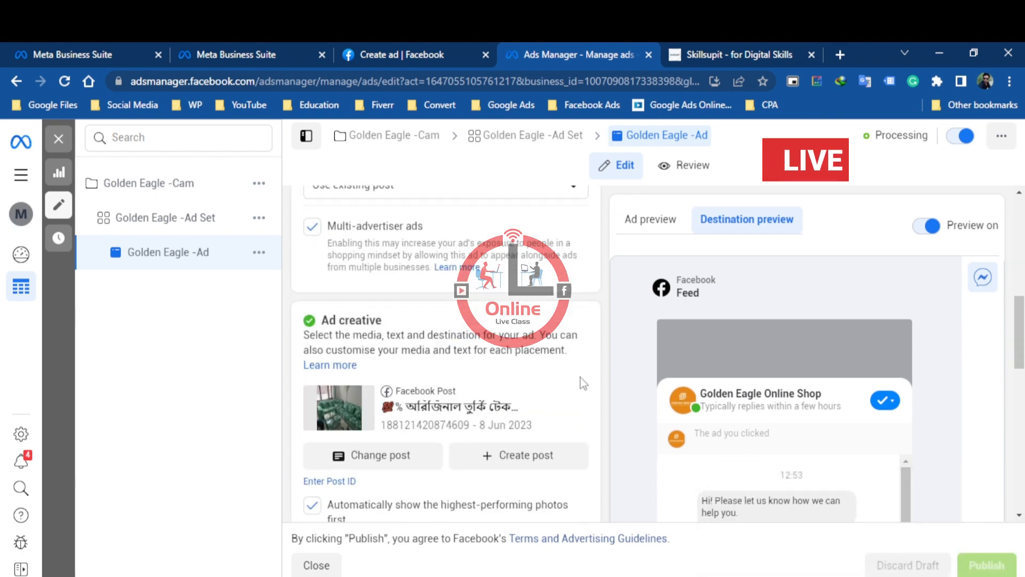
scroll(583, 384, down, 6)
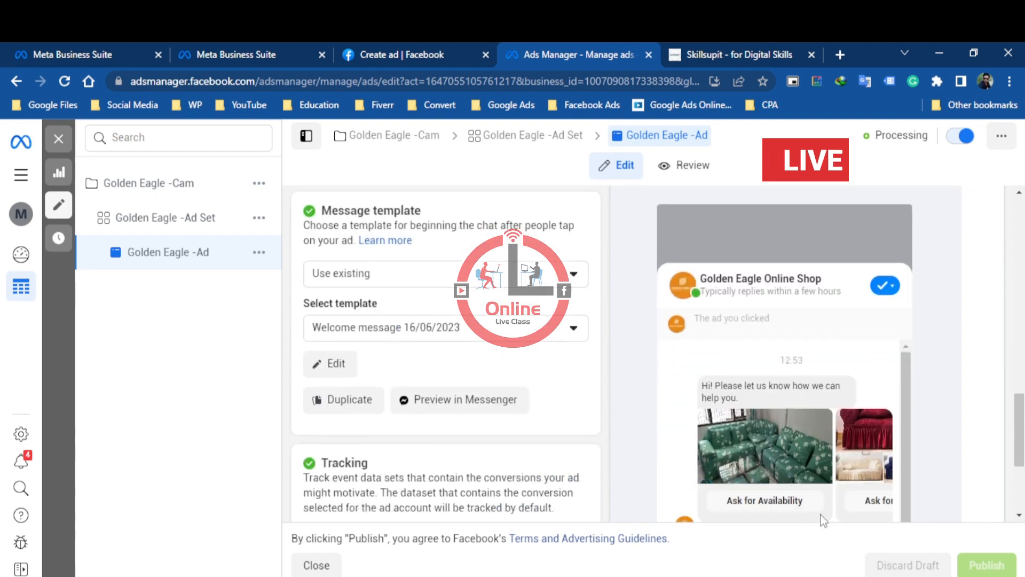
scroll(824, 521, down, 2)
Switch to the Skillsupit site, minimise its chat window, and look over the course offers, contact details and social links
click(731, 49)
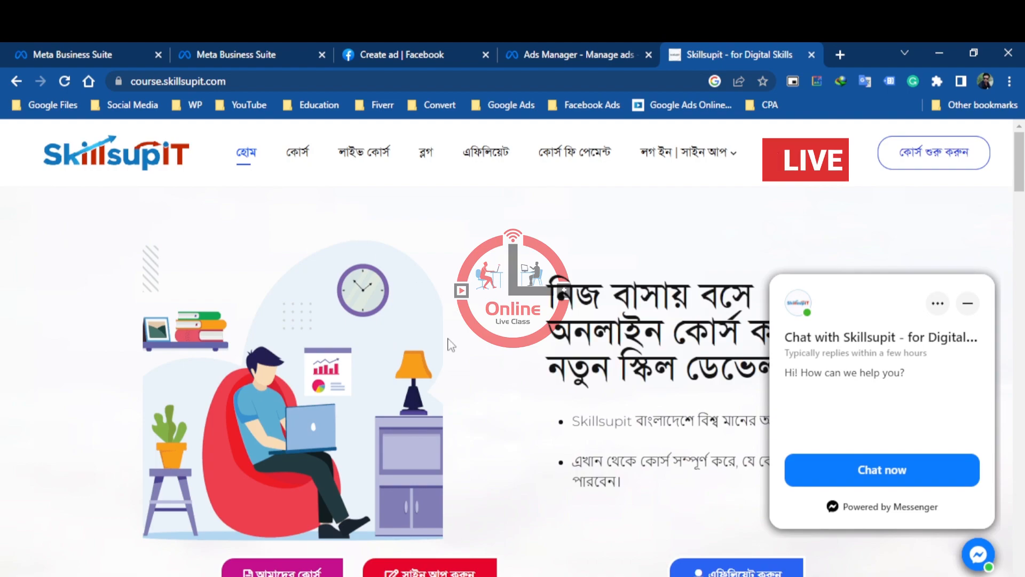
scroll(416, 344, down, 15)
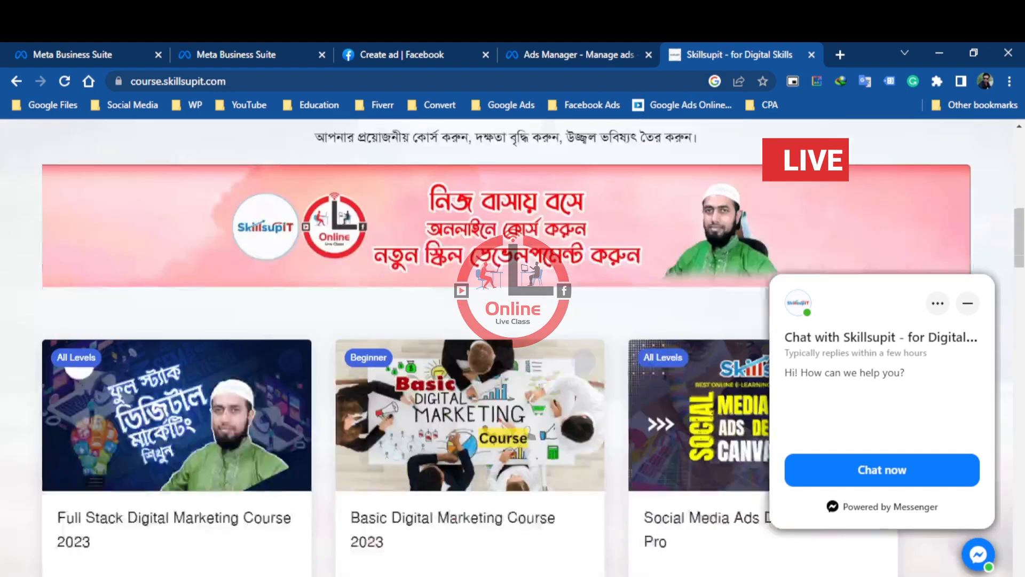
scroll(604, 383, down, 20)
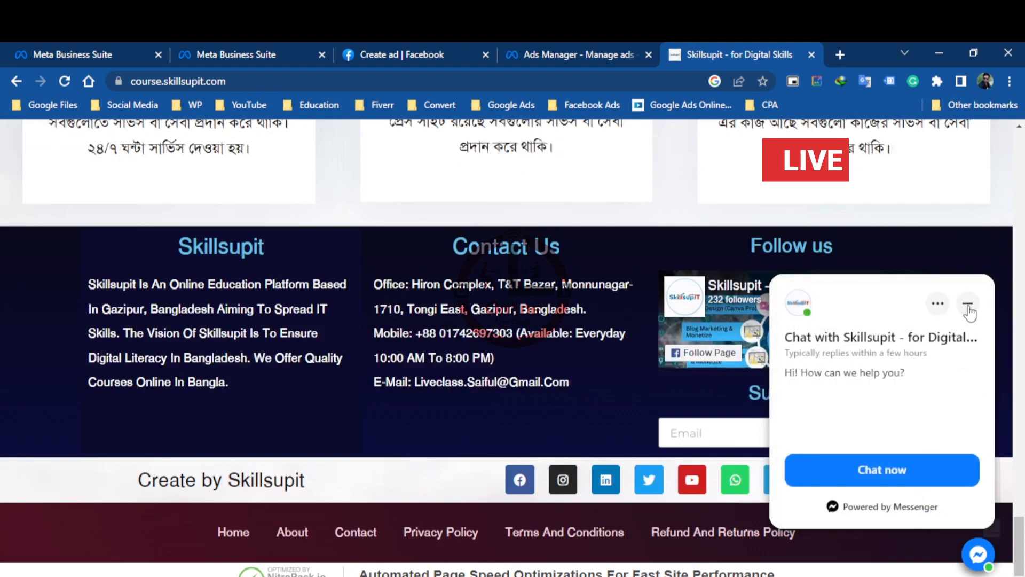
click(971, 308)
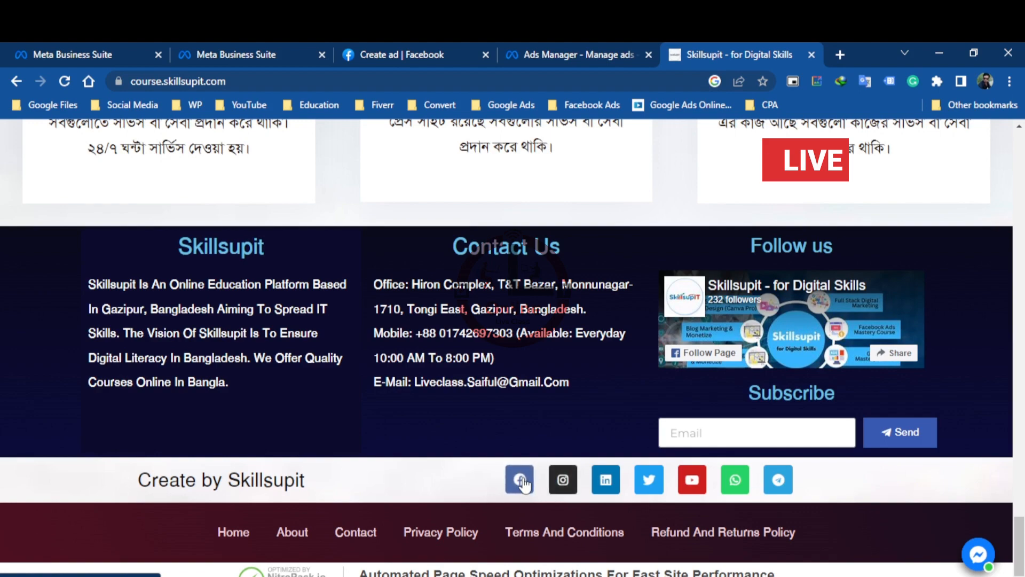
scroll(526, 462, up, 15)
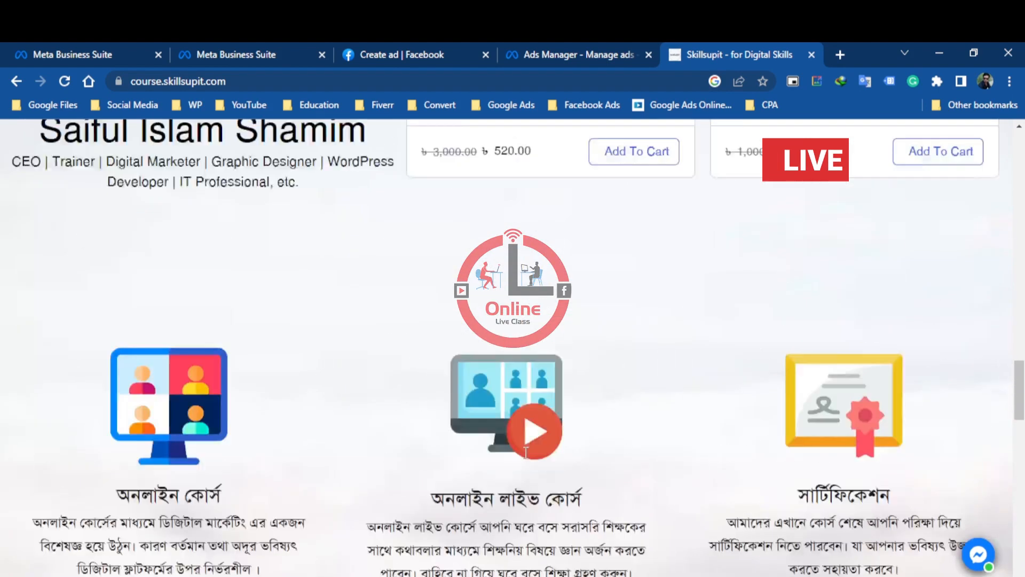
scroll(526, 453, up, 9)
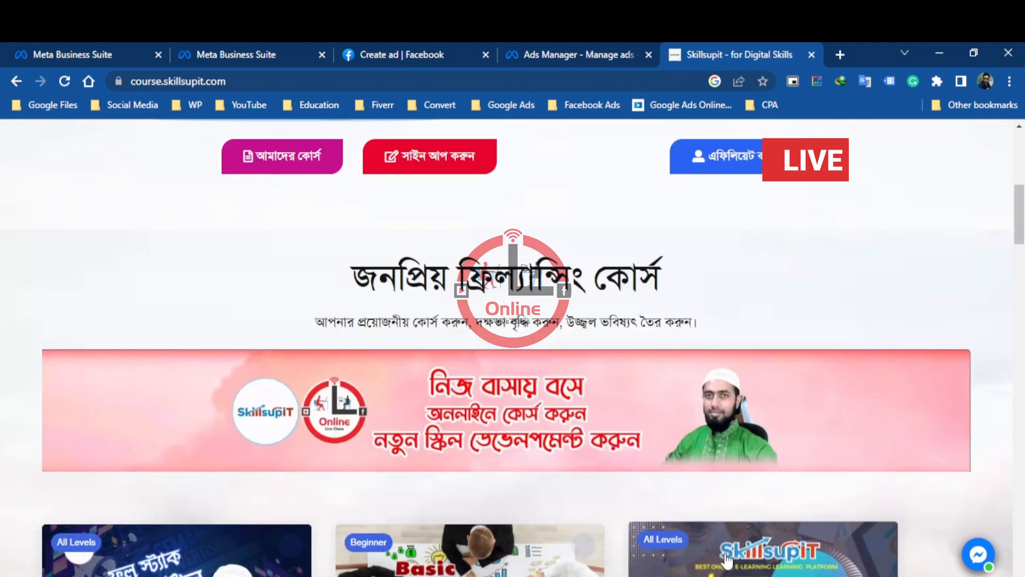
scroll(526, 453, down, 4)
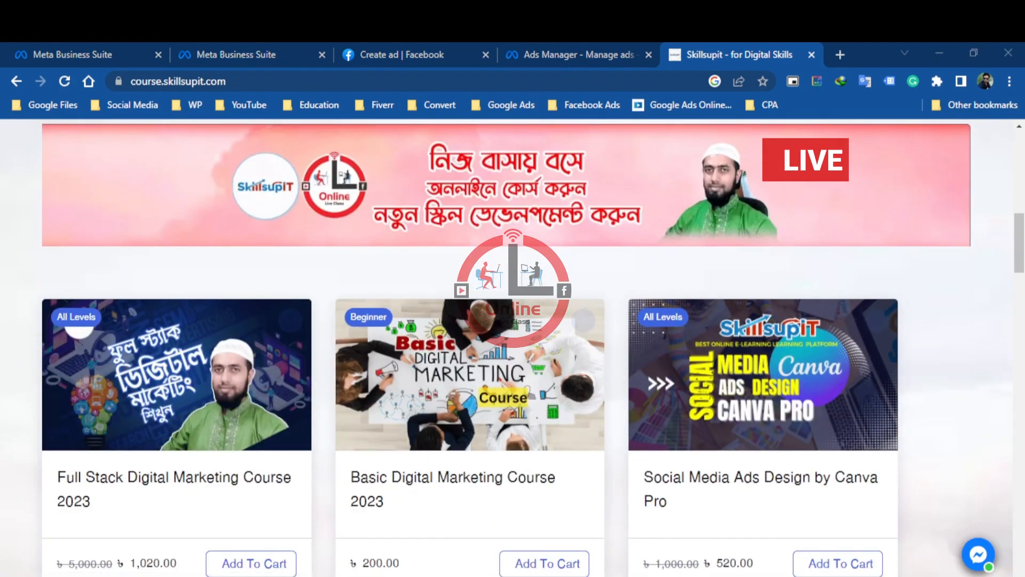